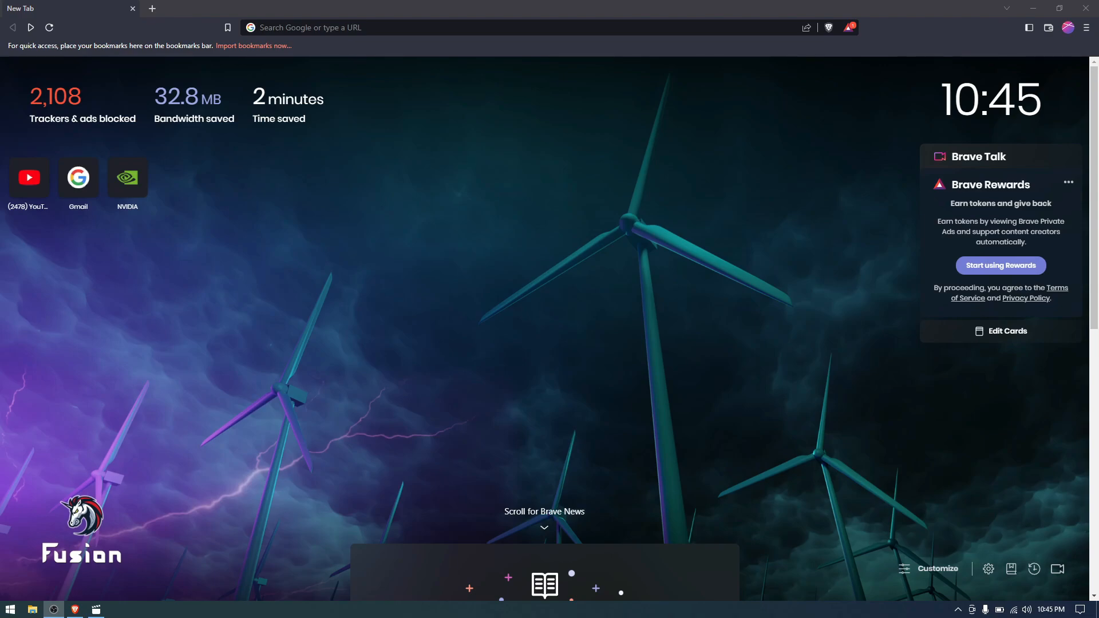
Search the web for "unity hub"
{"action": "left_click", "coordinate": [399, 27]}
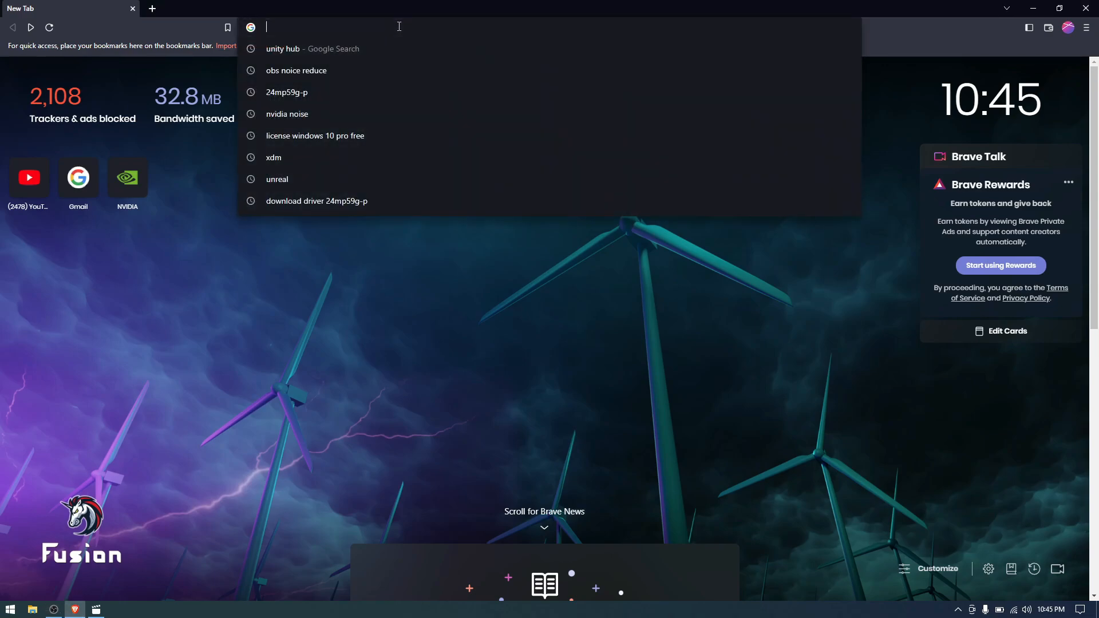
{"action": "key", "text": "Down"}
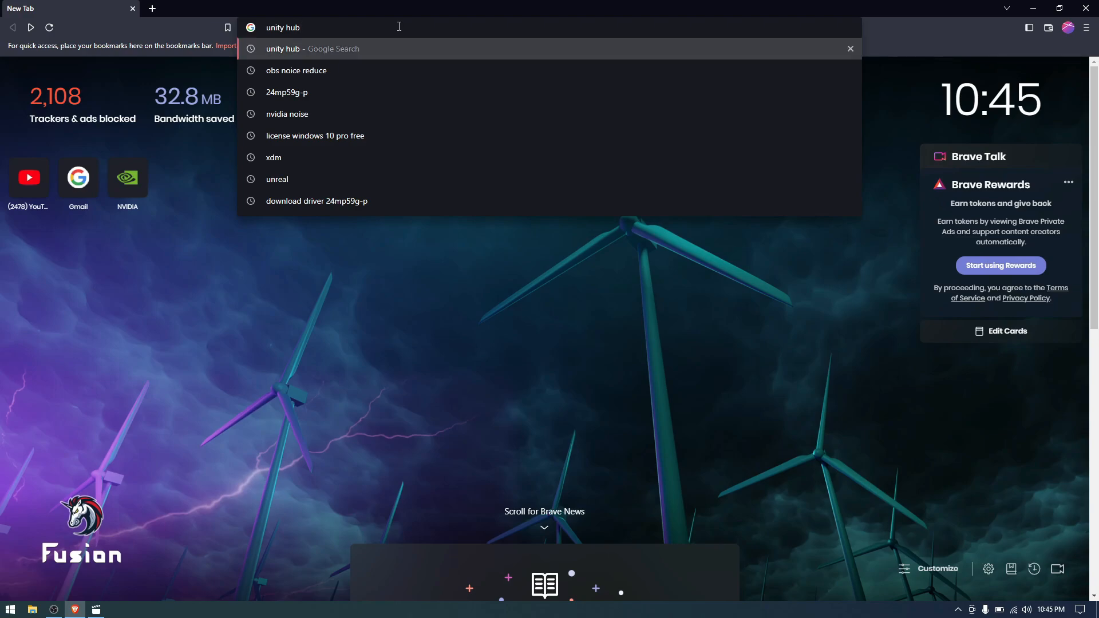
{"action": "key", "text": "Return"}
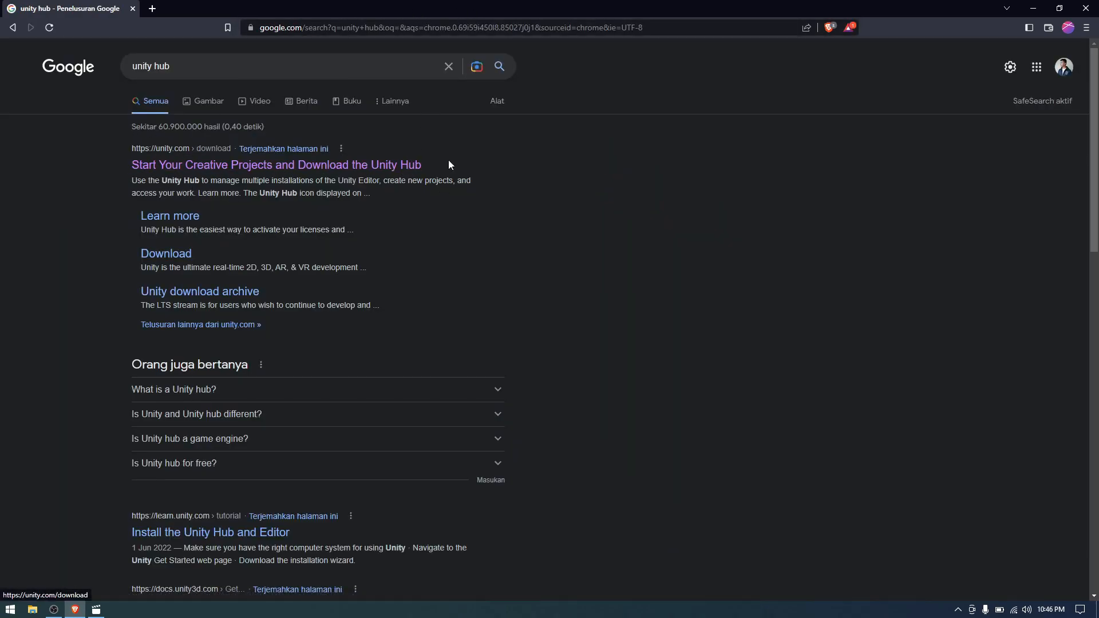
Open the Unity Hub download page from the search results in a new tab and download the Windows installer
{"action": "right_click", "coordinate": [147, 166]}
{"action": "left_click", "coordinate": [173, 172]}
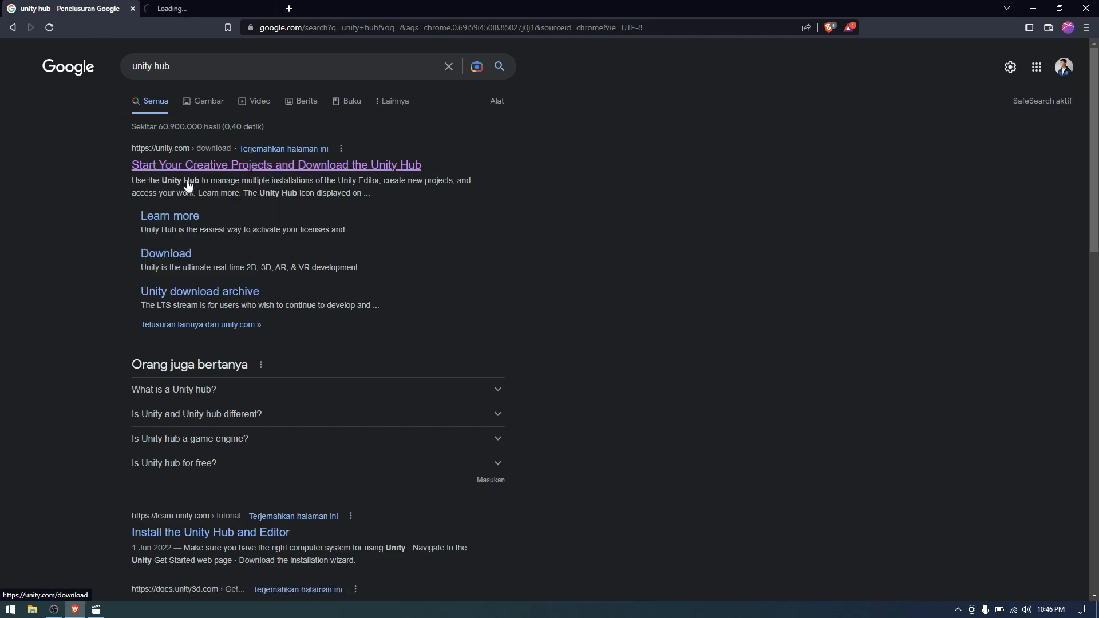
{"action": "left_click", "coordinate": [233, 7]}
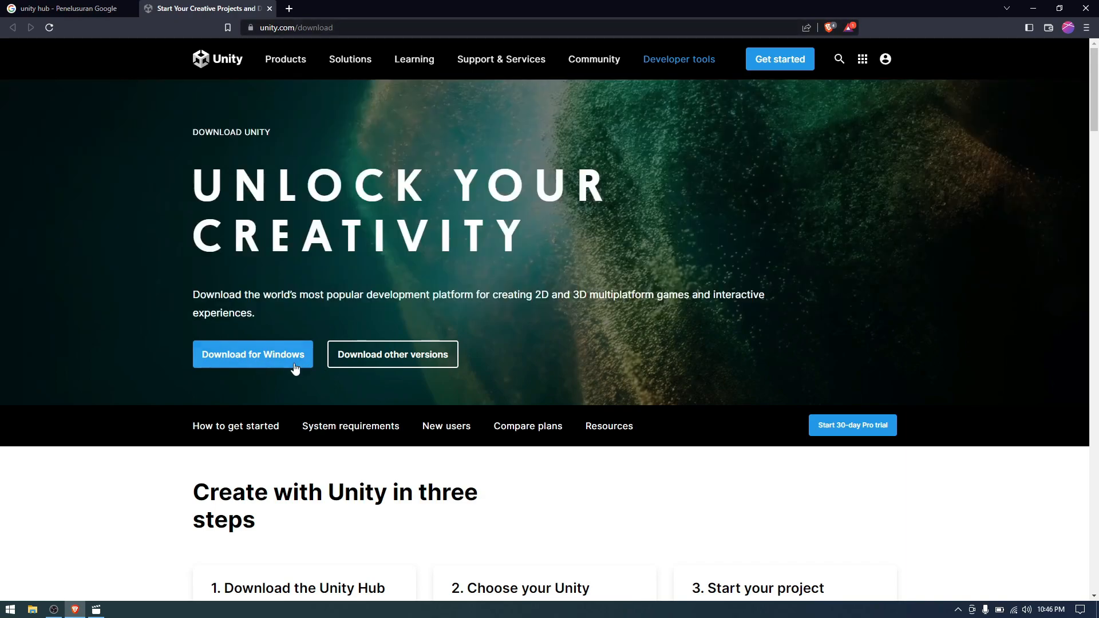
{"action": "left_click", "coordinate": [265, 359]}
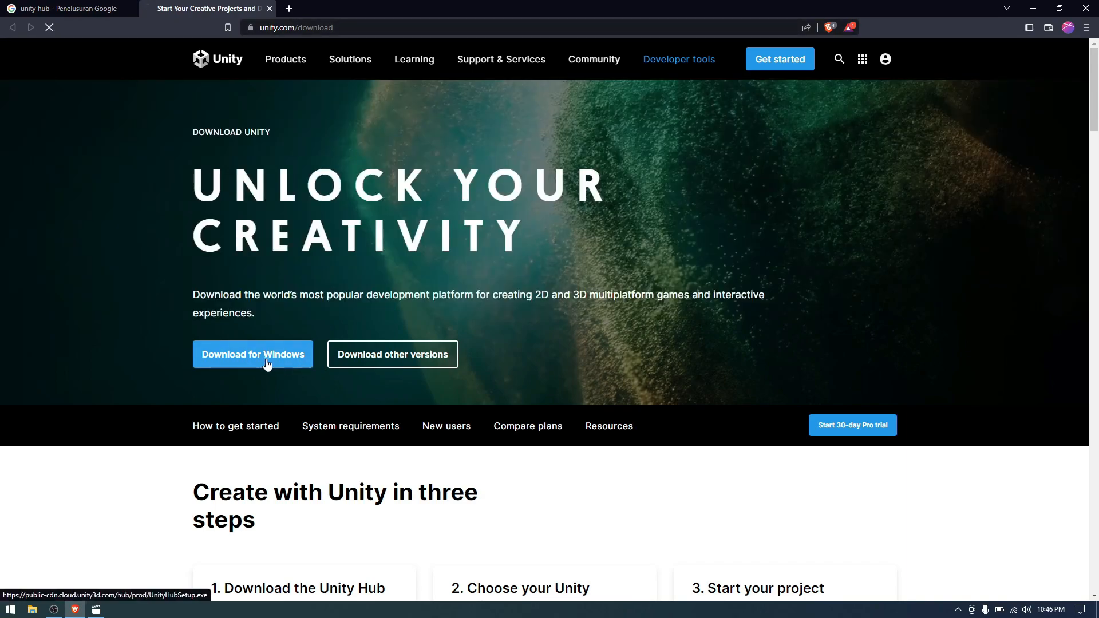
{"action": "left_click", "coordinate": [343, 256]}
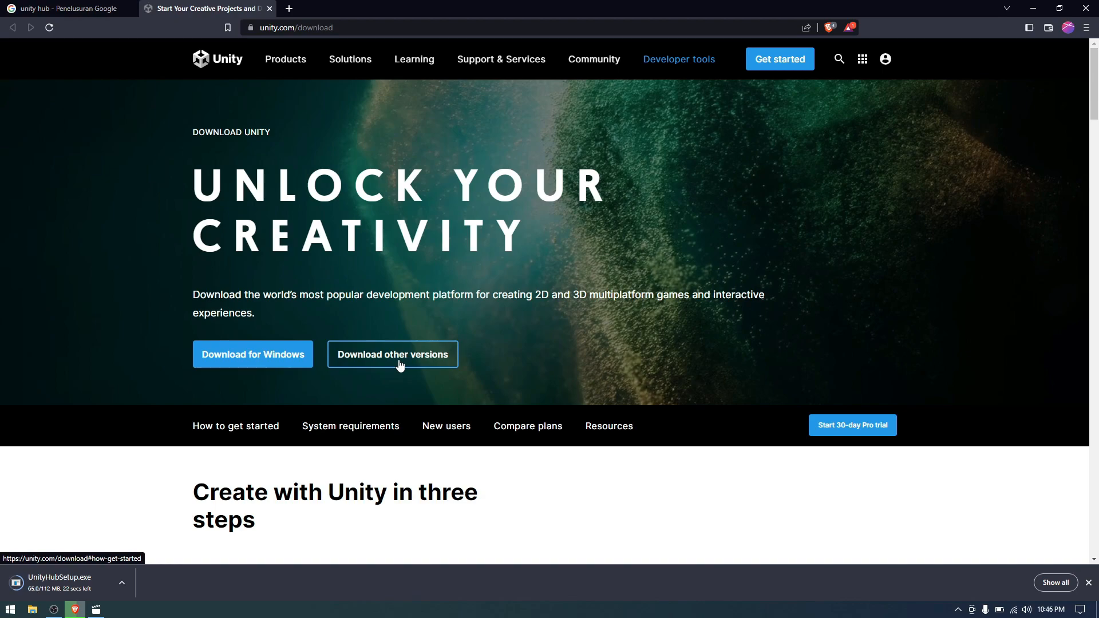
Review the download page's sections on getting started, Unity Hub system requirements, plans and releases
{"action": "scroll", "coordinate": [400, 366], "scroll_direction": "down", "scroll_amount": 2}
{"action": "scroll", "coordinate": [397, 368], "scroll_direction": "up", "scroll_amount": 2}
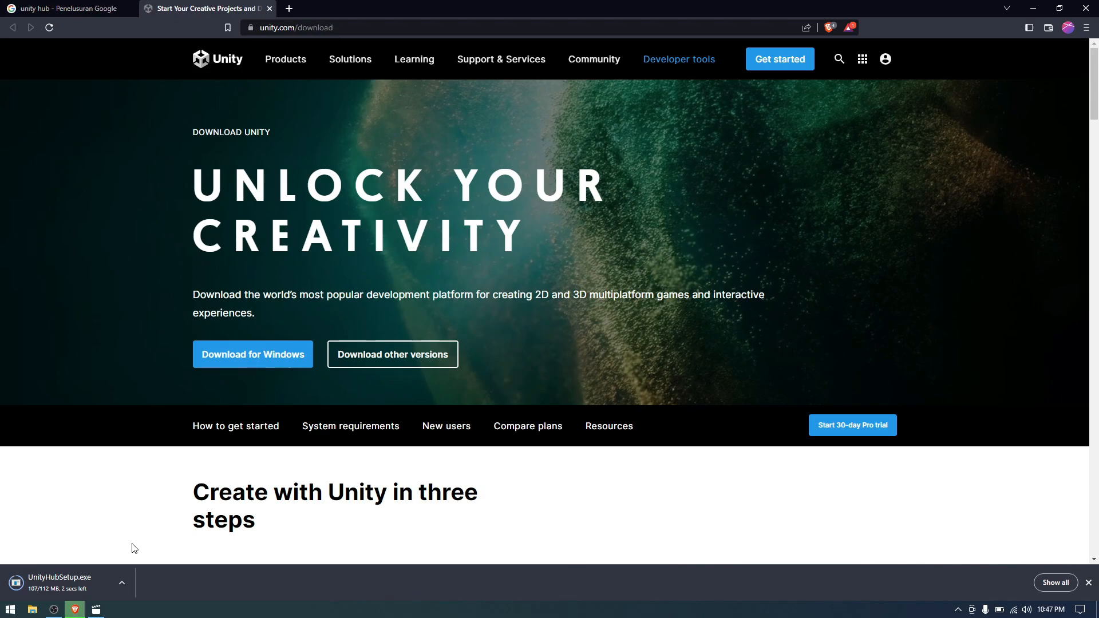
{"action": "scroll", "coordinate": [455, 329], "scroll_direction": "down", "scroll_amount": 7}
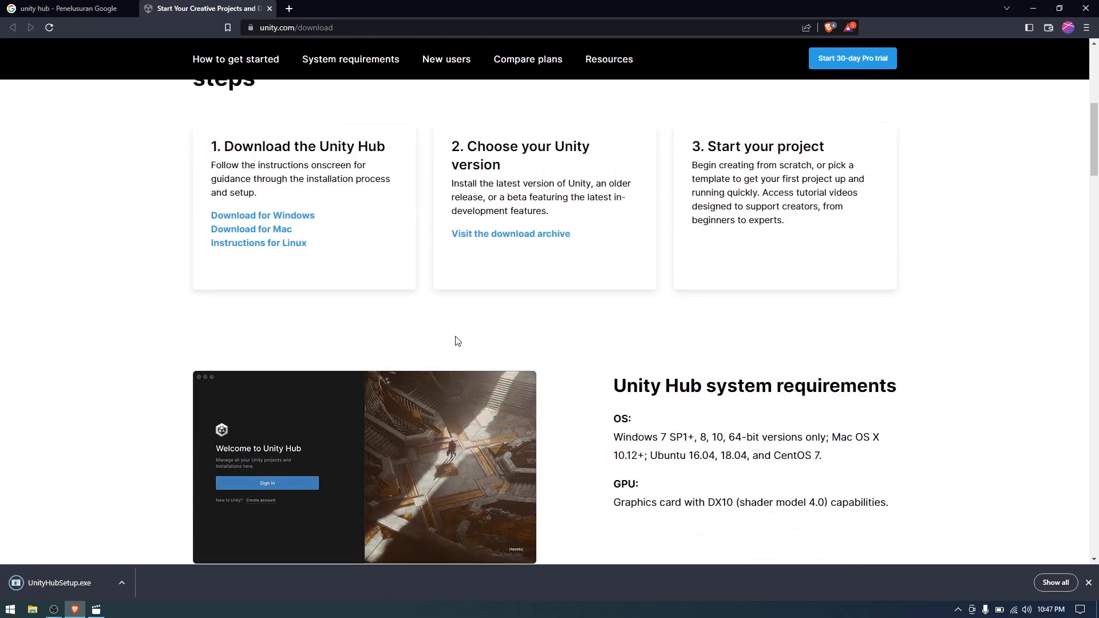
{"action": "scroll", "coordinate": [441, 340], "scroll_direction": "up", "scroll_amount": 7}
{"action": "scroll", "coordinate": [366, 312], "scroll_direction": "down", "scroll_amount": 5}
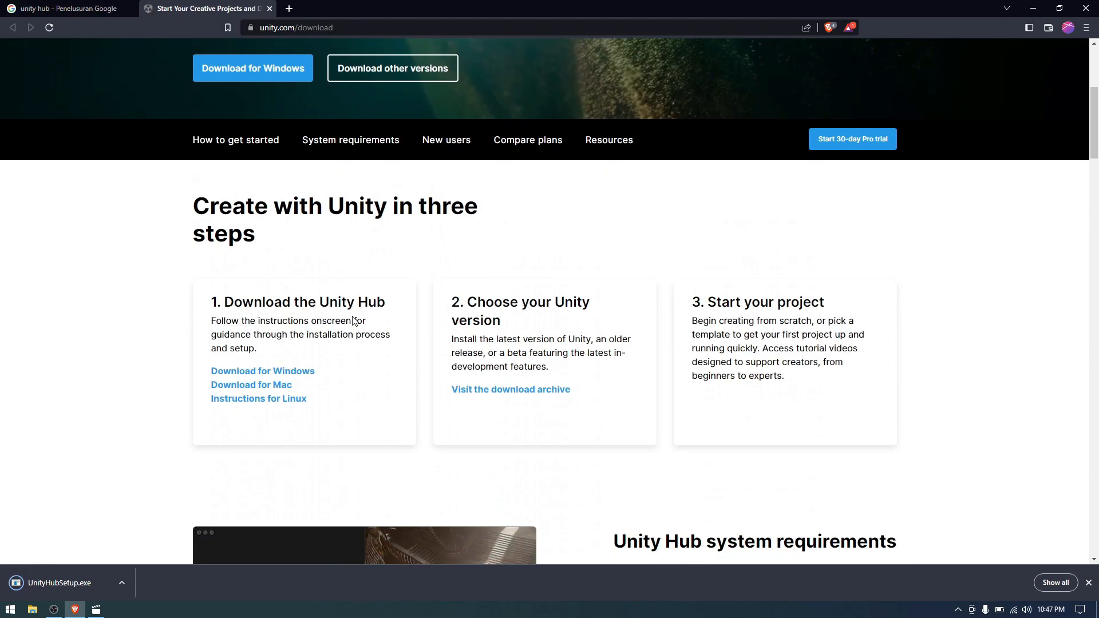
{"action": "scroll", "coordinate": [338, 320], "scroll_direction": "down", "scroll_amount": 7}
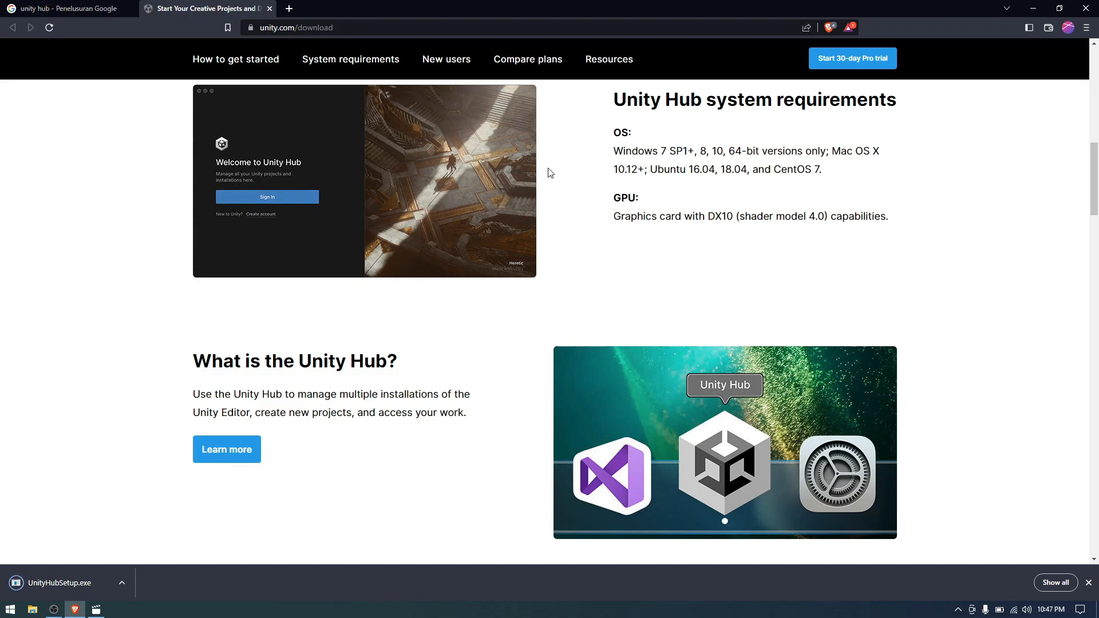
{"action": "scroll", "coordinate": [663, 162], "scroll_direction": "up", "scroll_amount": 1}
{"action": "scroll", "coordinate": [634, 187], "scroll_direction": "down", "scroll_amount": 5}
{"action": "scroll", "coordinate": [623, 196], "scroll_direction": "down", "scroll_amount": 6}
{"action": "scroll", "coordinate": [611, 196], "scroll_direction": "down", "scroll_amount": 3}
{"action": "scroll", "coordinate": [610, 199], "scroll_direction": "down", "scroll_amount": 1}
{"action": "scroll", "coordinate": [578, 217], "scroll_direction": "down", "scroll_amount": 4}
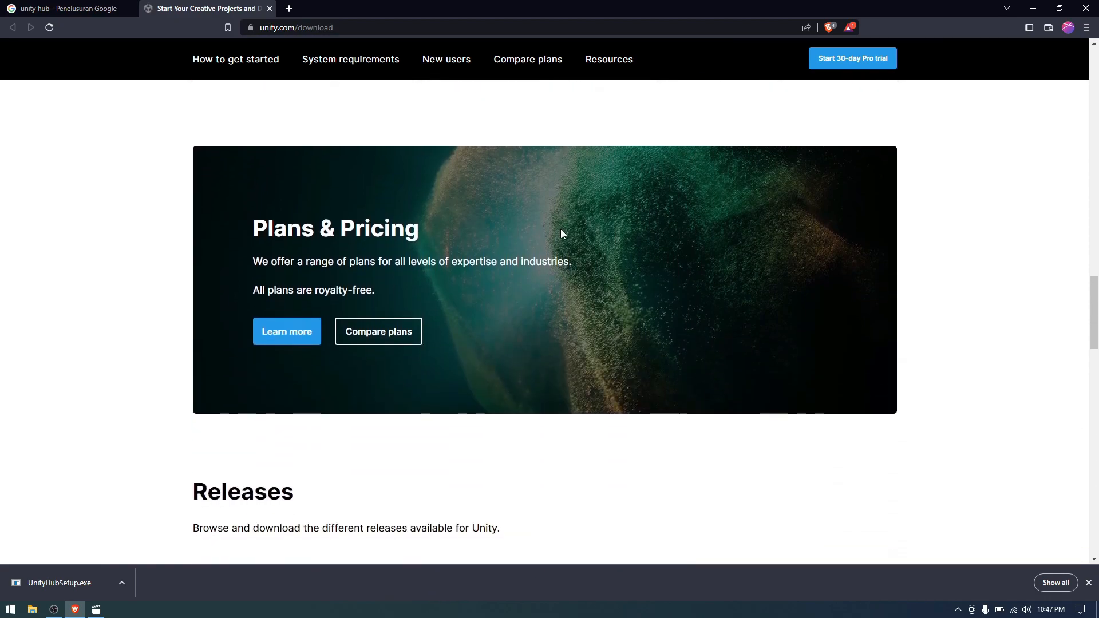
{"action": "scroll", "coordinate": [552, 238], "scroll_direction": "down", "scroll_amount": 4}
{"action": "scroll", "coordinate": [523, 239], "scroll_direction": "up", "scroll_amount": 3}
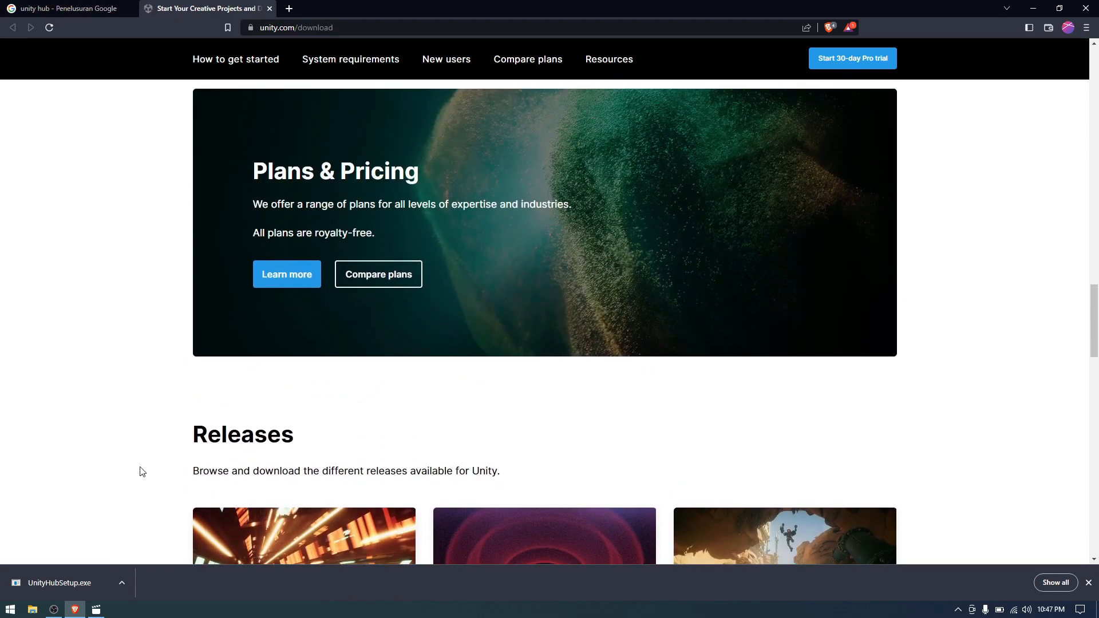
{"action": "scroll", "coordinate": [167, 544], "scroll_direction": "up", "scroll_amount": 20}
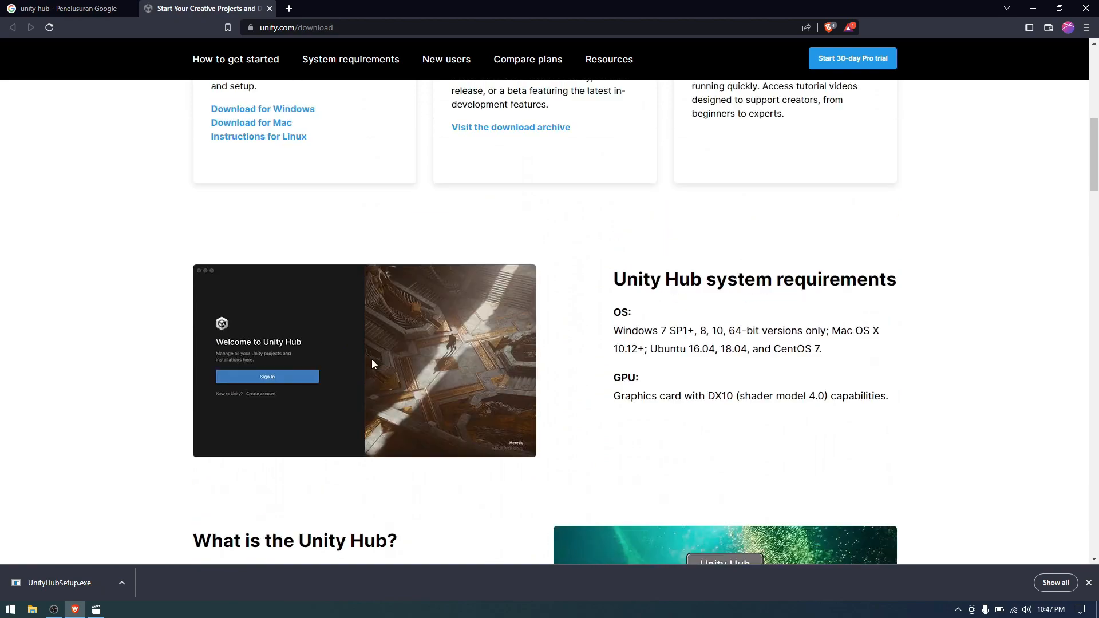
{"action": "scroll", "coordinate": [369, 363], "scroll_direction": "up", "scroll_amount": 11}
{"action": "scroll", "coordinate": [367, 363], "scroll_direction": "down", "scroll_amount": 10}
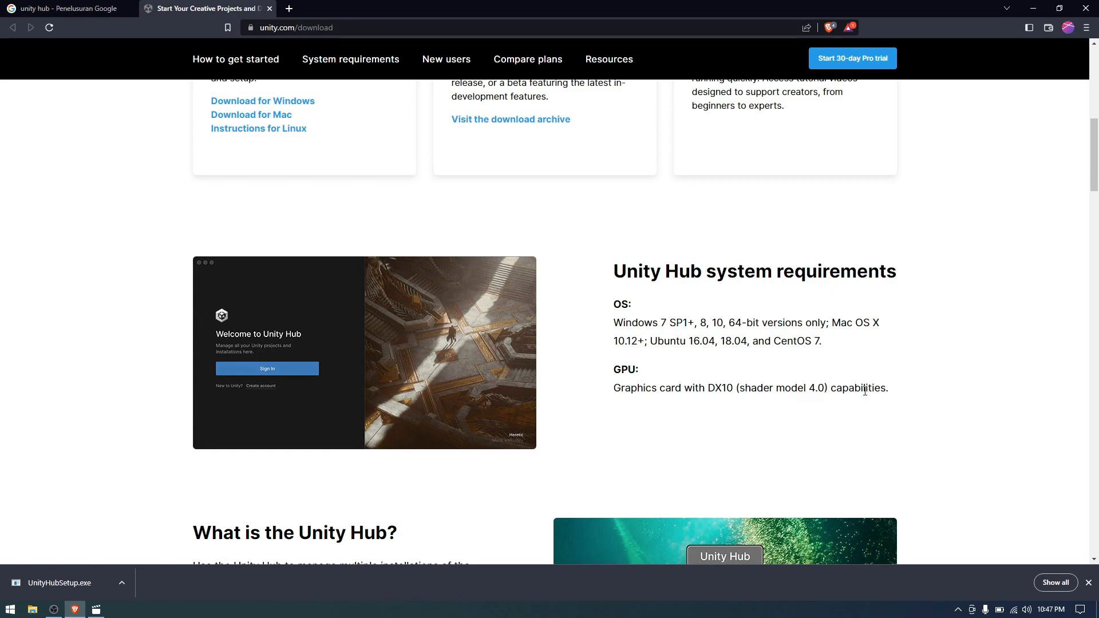
{"action": "scroll", "coordinate": [880, 389], "scroll_direction": "down", "scroll_amount": 3}
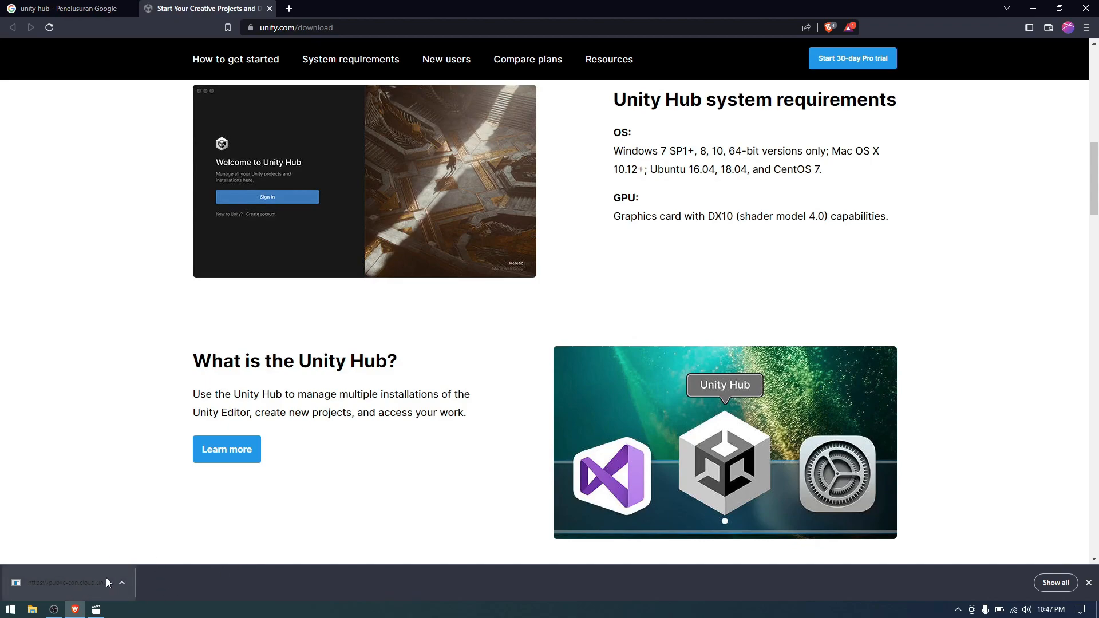
Run the downloaded UnityHubSetup.exe, accept the license agreement and install Unity Hub in C:\Program Files\Unity Hub
{"action": "left_click", "coordinate": [57, 586]}
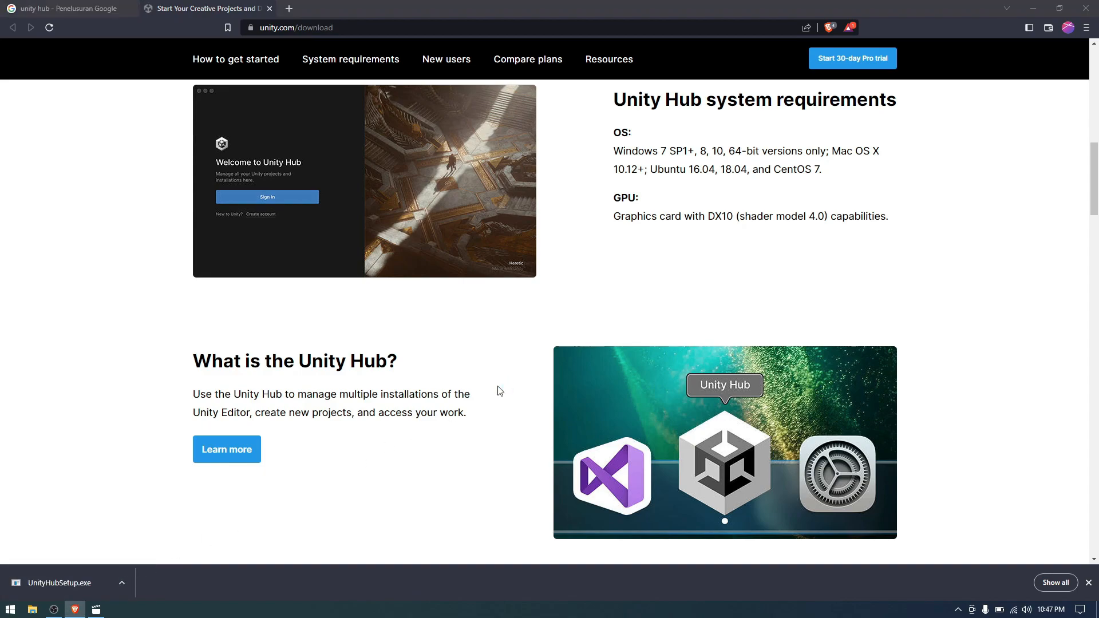
{"action": "scroll", "coordinate": [611, 297], "scroll_direction": "down", "scroll_amount": 5}
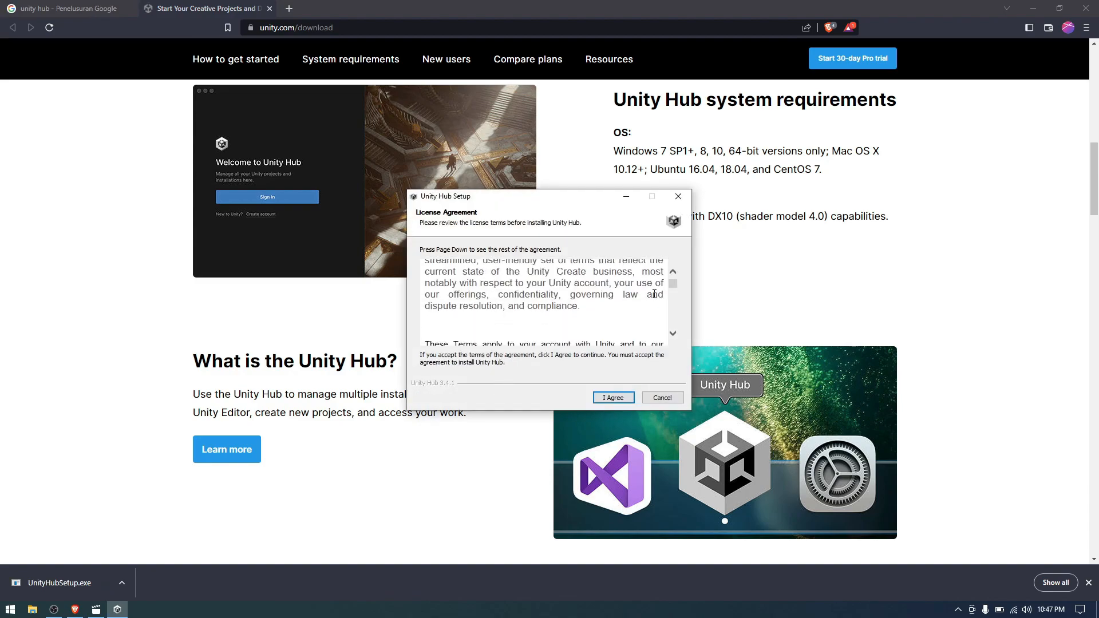
{"action": "left_click", "coordinate": [613, 397]}
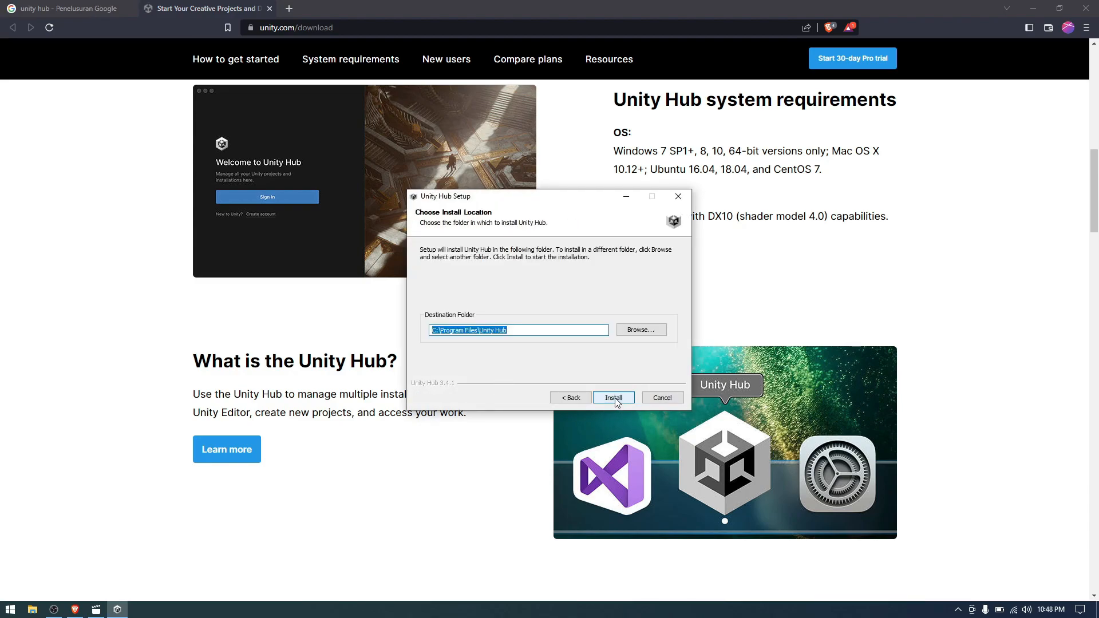
{"action": "left_click", "coordinate": [623, 400]}
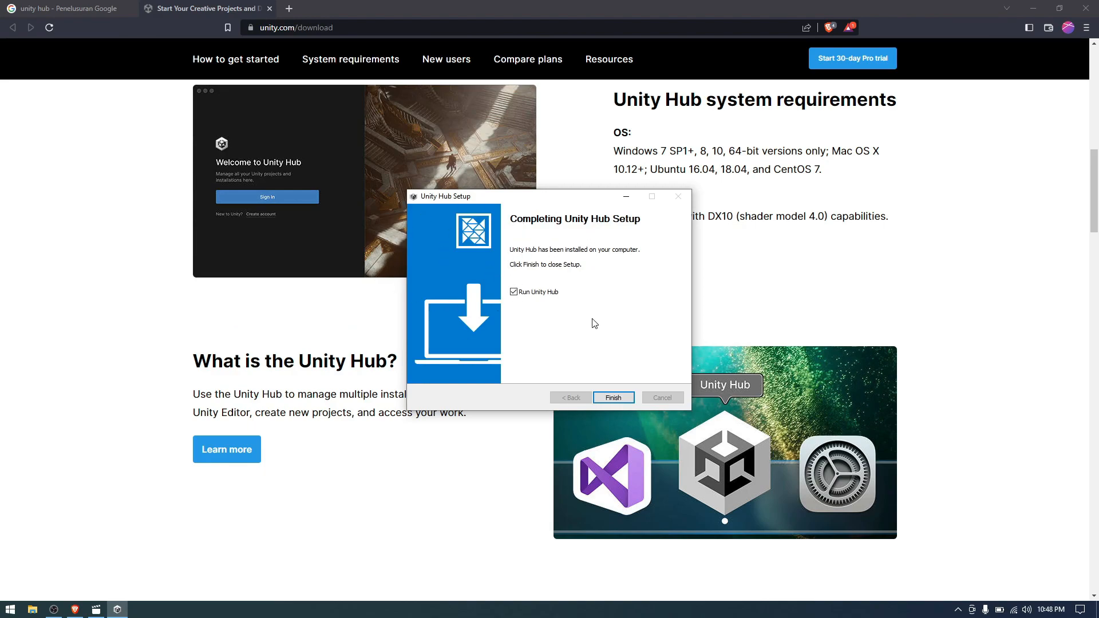
Finish the setup with Unity Hub set to run and allow it firewall access on private networks
{"action": "left_click", "coordinate": [611, 397]}
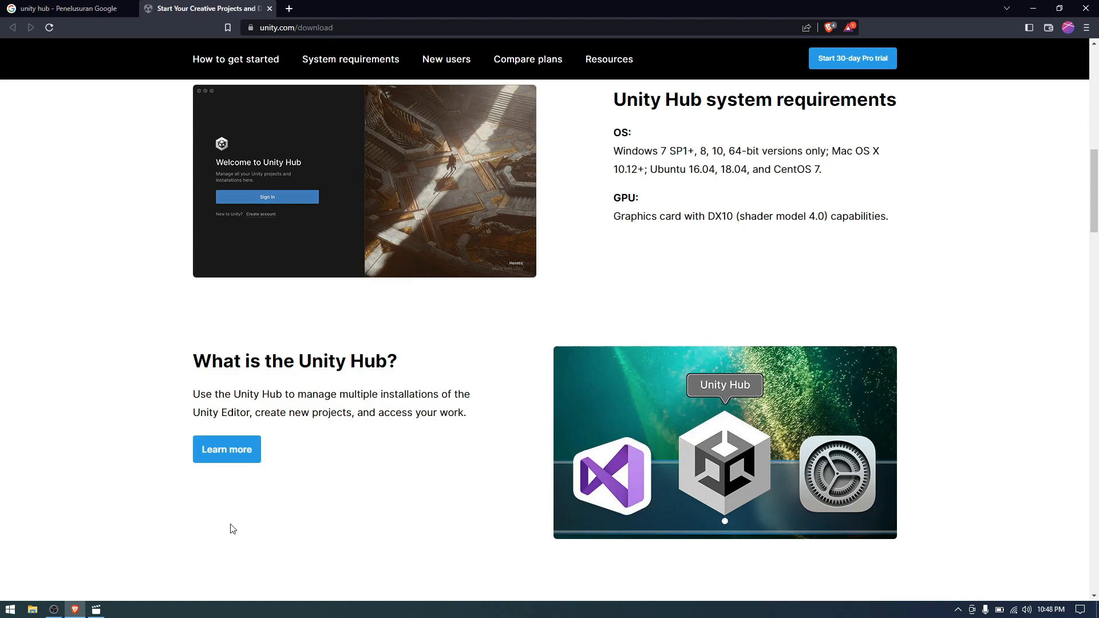
{"action": "mouse_move", "coordinate": [86, 613]}
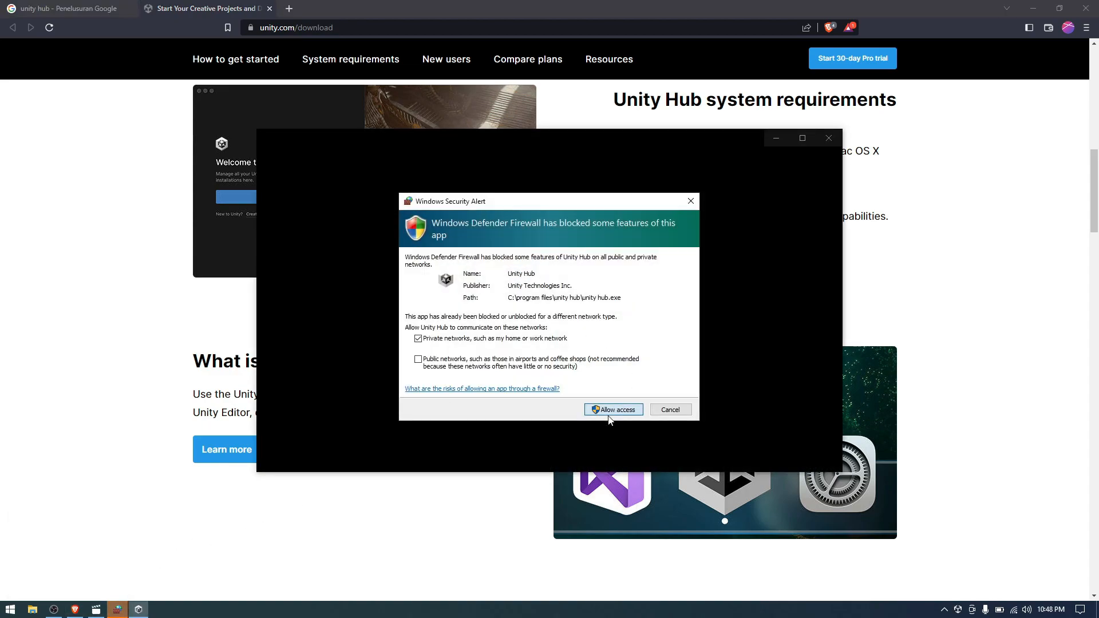
{"action": "left_click", "coordinate": [609, 410]}
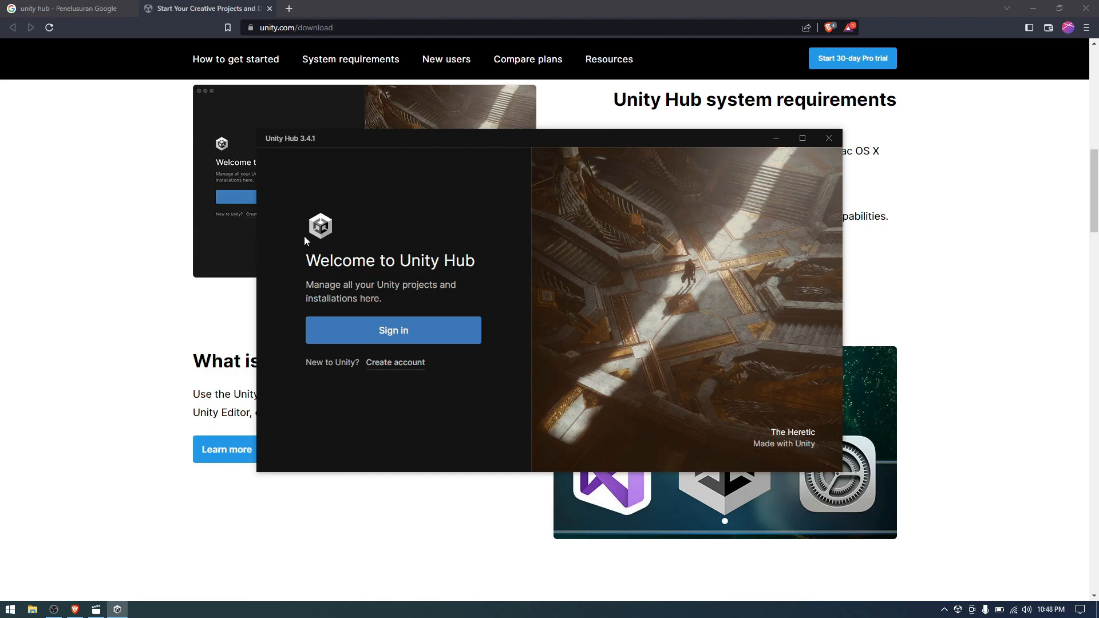
Sign in to Unity Hub through the browser with the existing Google account and return to the Hub
{"action": "left_click", "coordinate": [418, 337]}
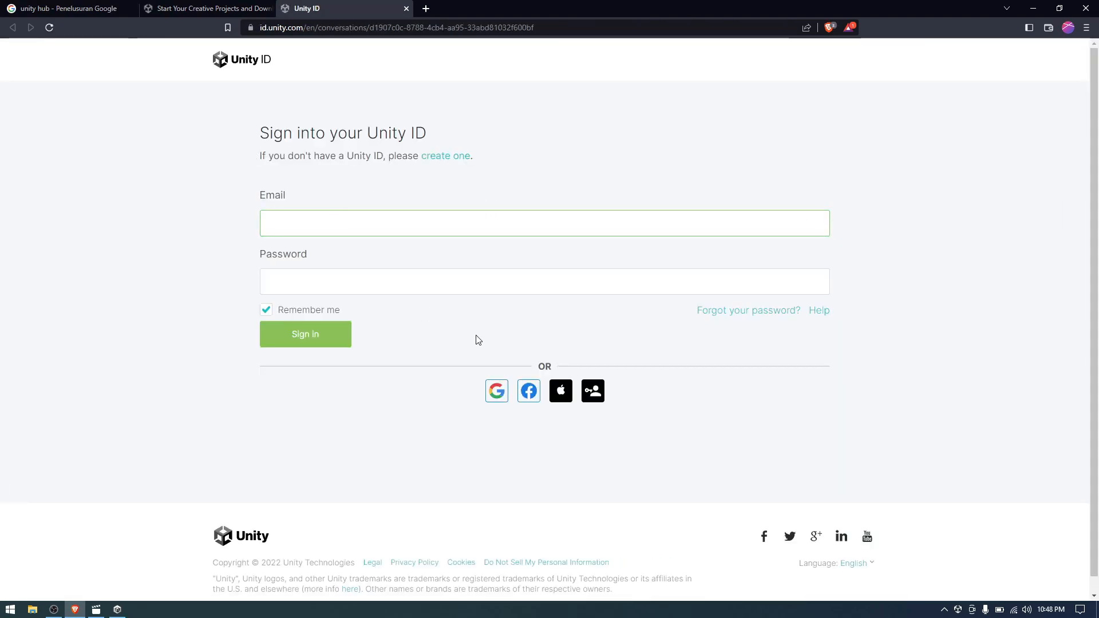
{"action": "left_click", "coordinate": [489, 400]}
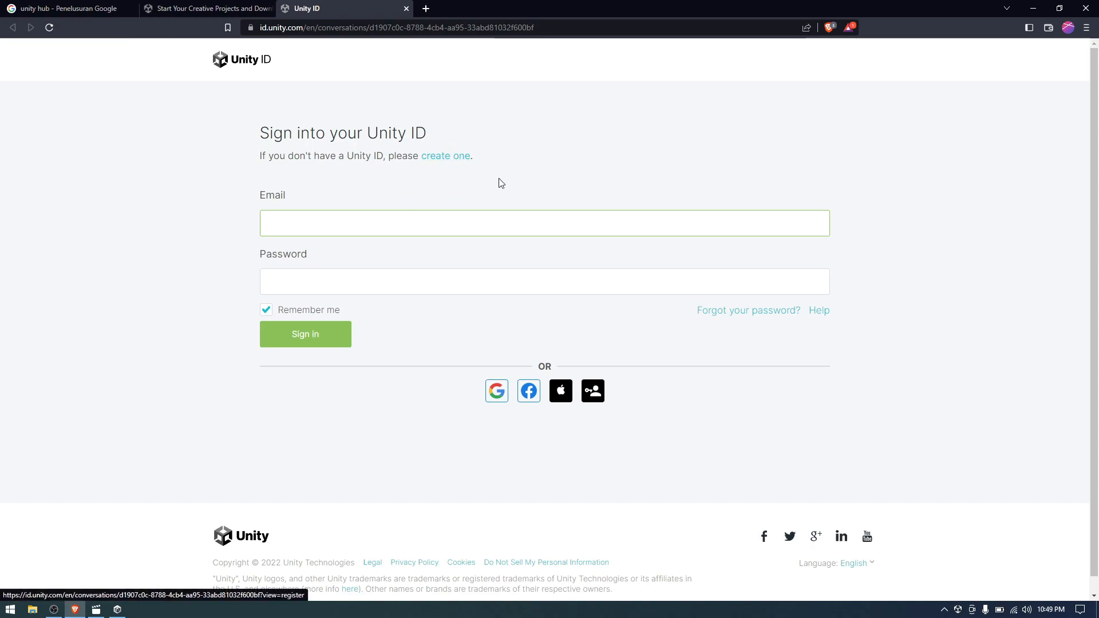
{"action": "left_click", "coordinate": [496, 397]}
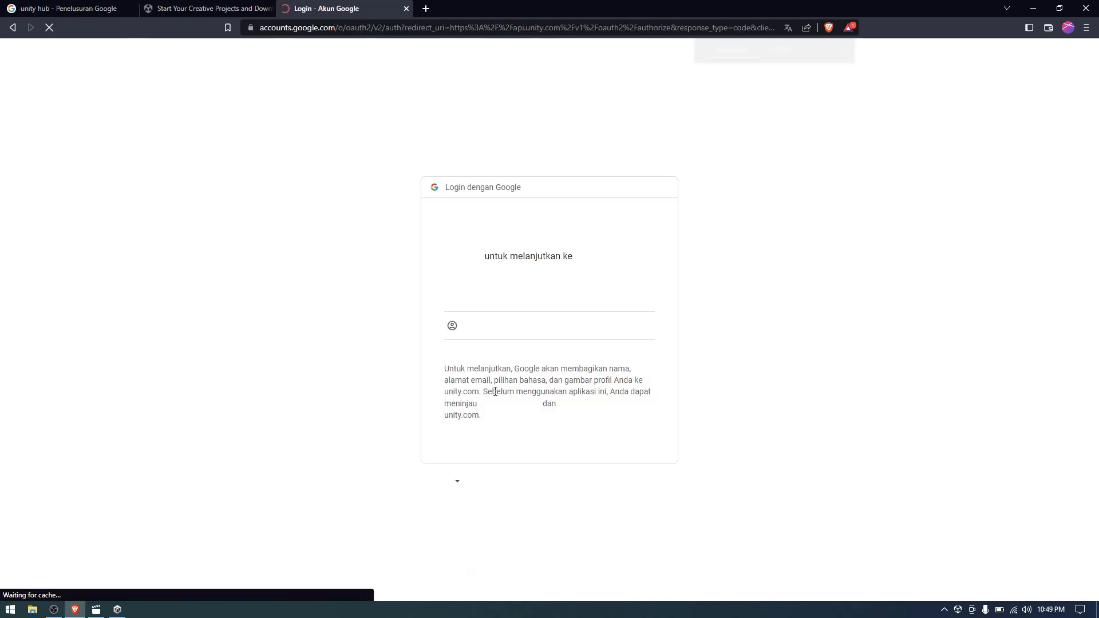
{"action": "left_click", "coordinate": [526, 309]}
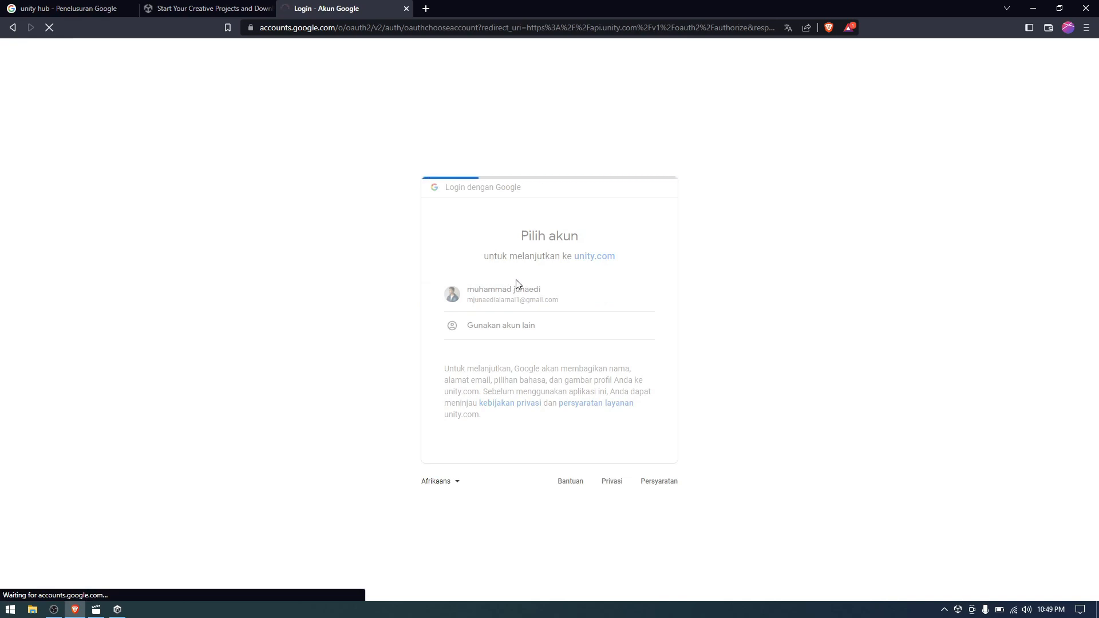
{"action": "left_click", "coordinate": [593, 126]}
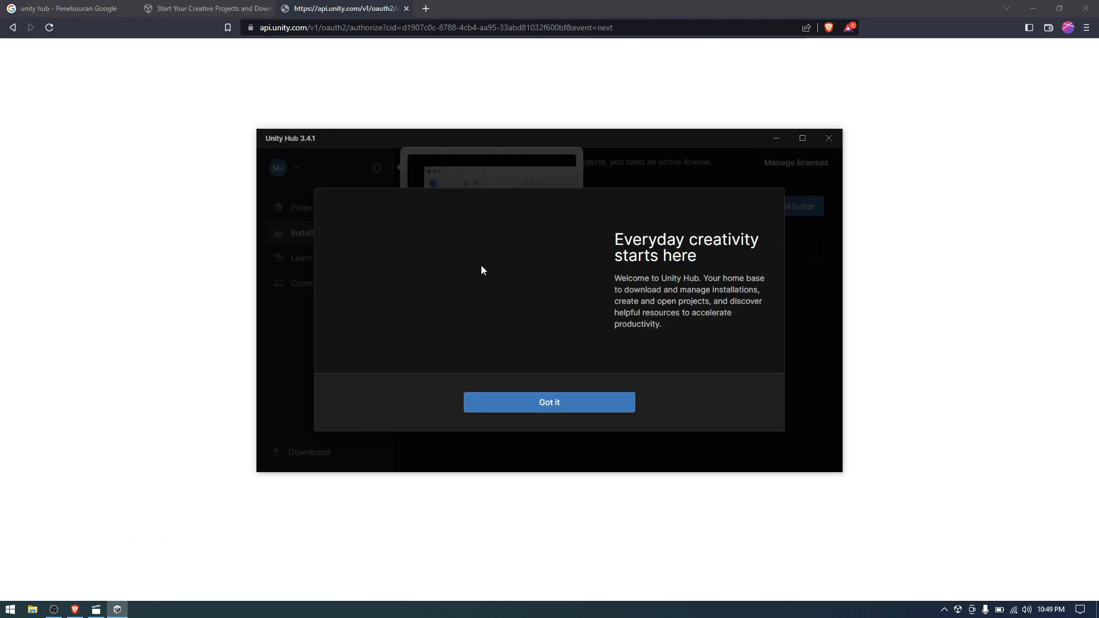
Skip the Unity Editor 2021.3.16f1 installation offered after the welcome message and agree to the free Personal Edition license
{"action": "left_click", "coordinate": [572, 404]}
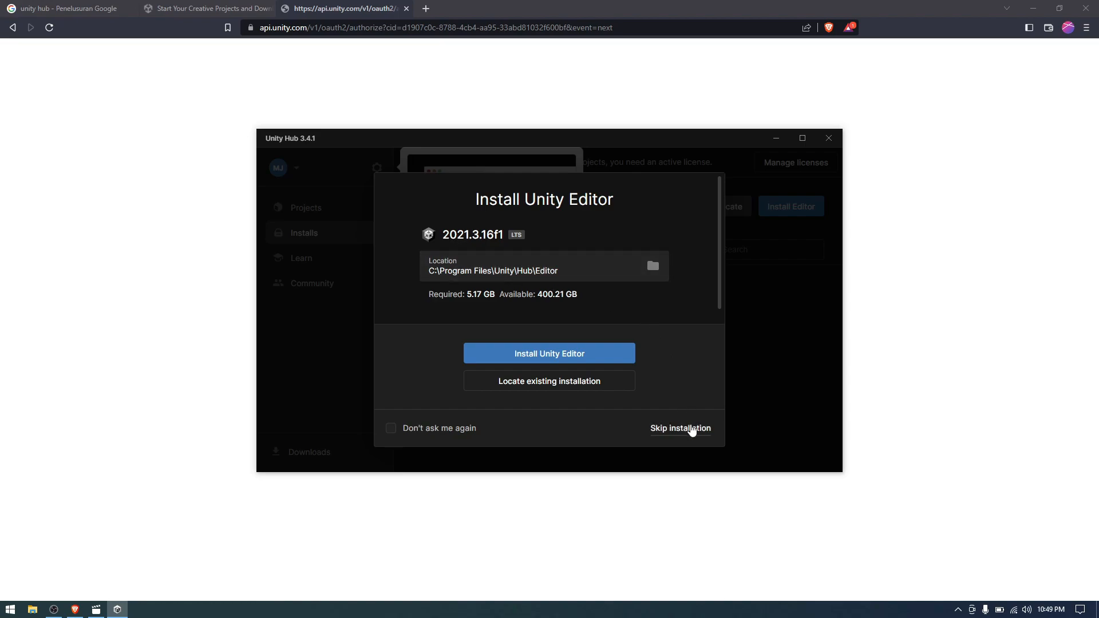
{"action": "left_click", "coordinate": [692, 428]}
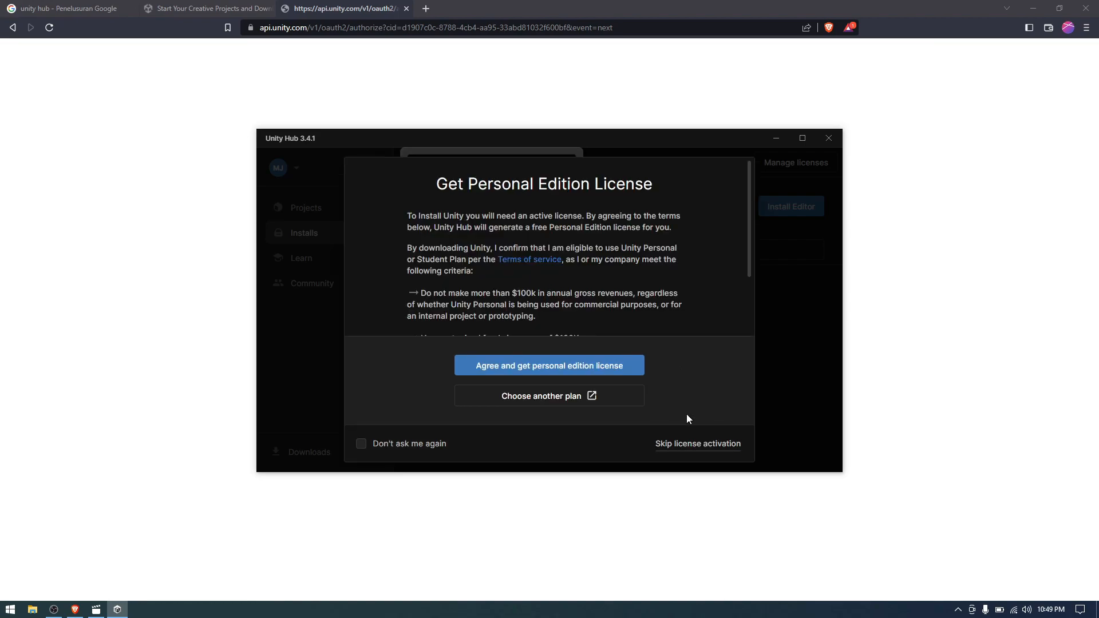
{"action": "scroll", "coordinate": [586, 197], "scroll_direction": "down", "scroll_amount": 1}
{"action": "scroll", "coordinate": [592, 188], "scroll_direction": "up", "scroll_amount": 1}
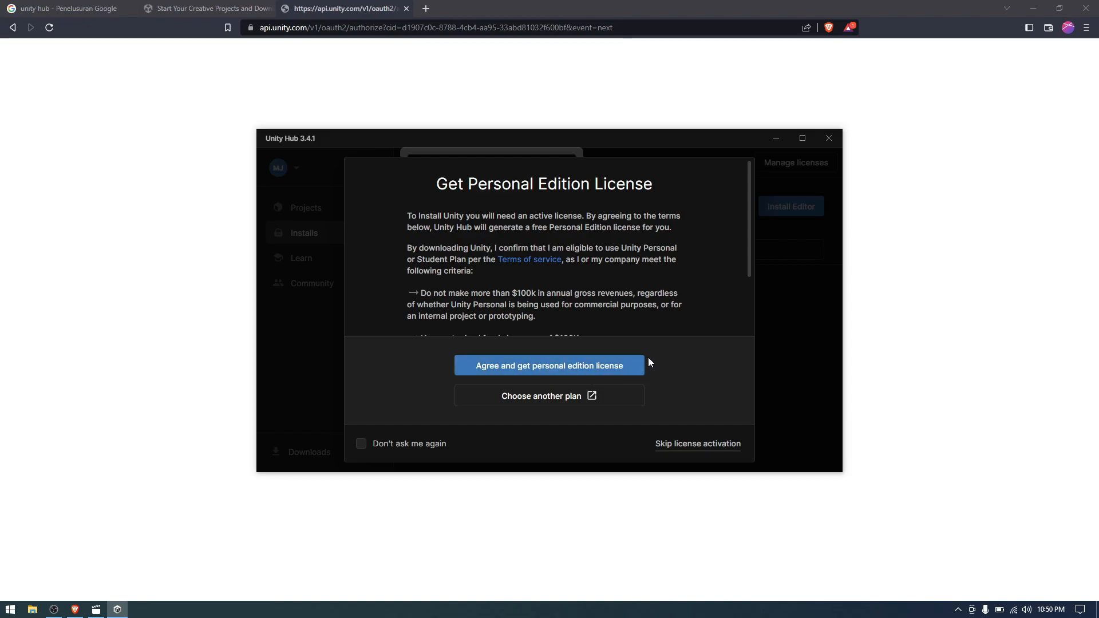
{"action": "left_click", "coordinate": [627, 372]}
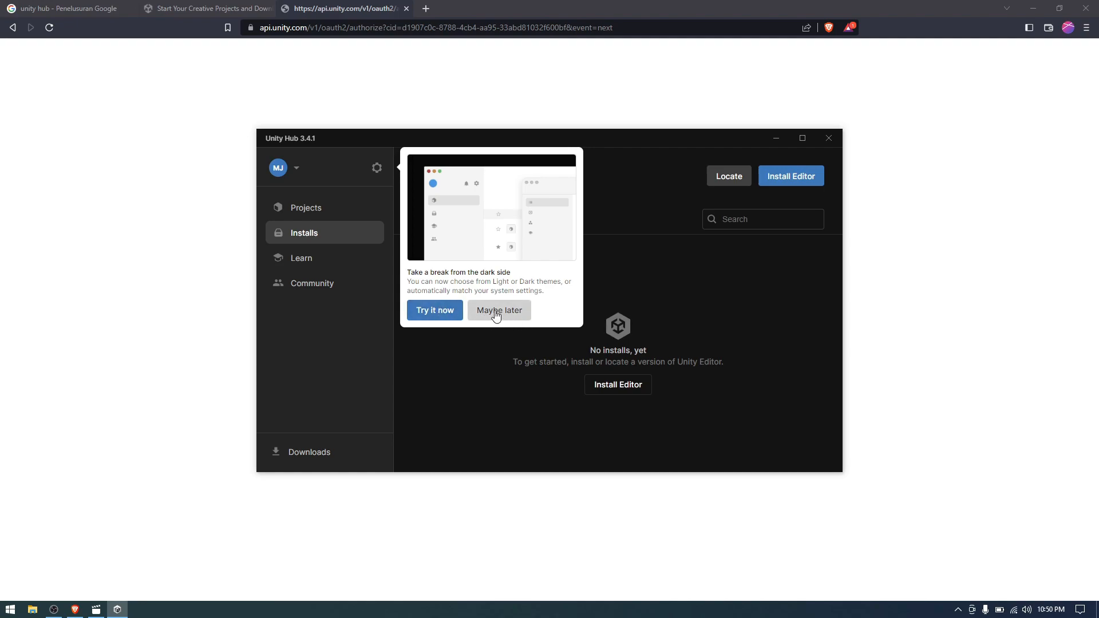
Accept the offer to try the Light theme for Unity Hub and close the preferences
{"action": "left_click", "coordinate": [439, 310]}
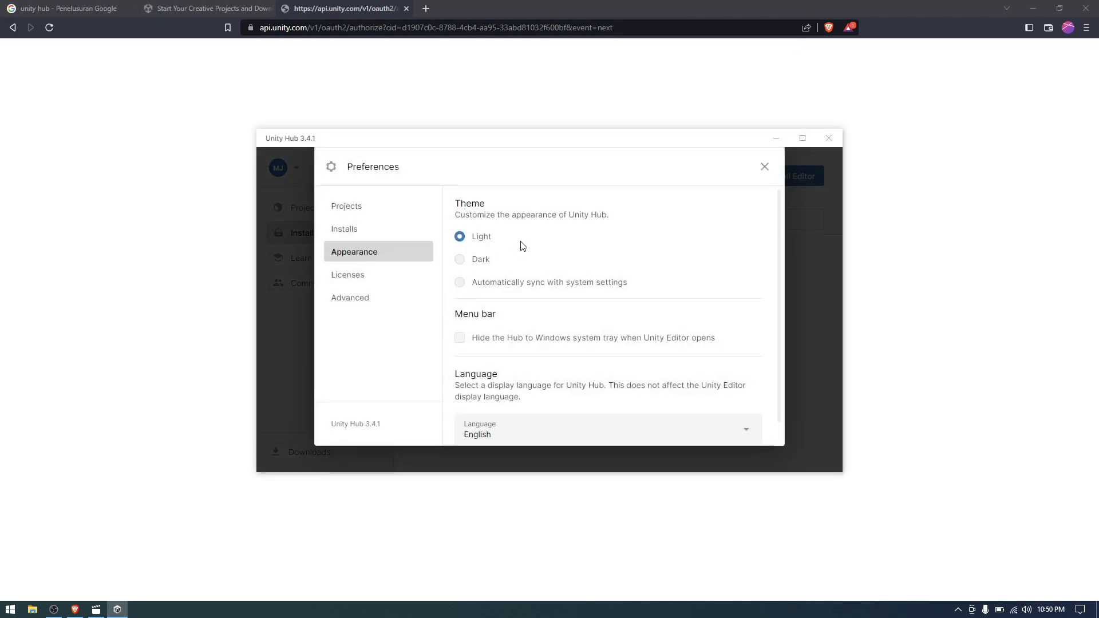
{"action": "left_click", "coordinate": [764, 166]}
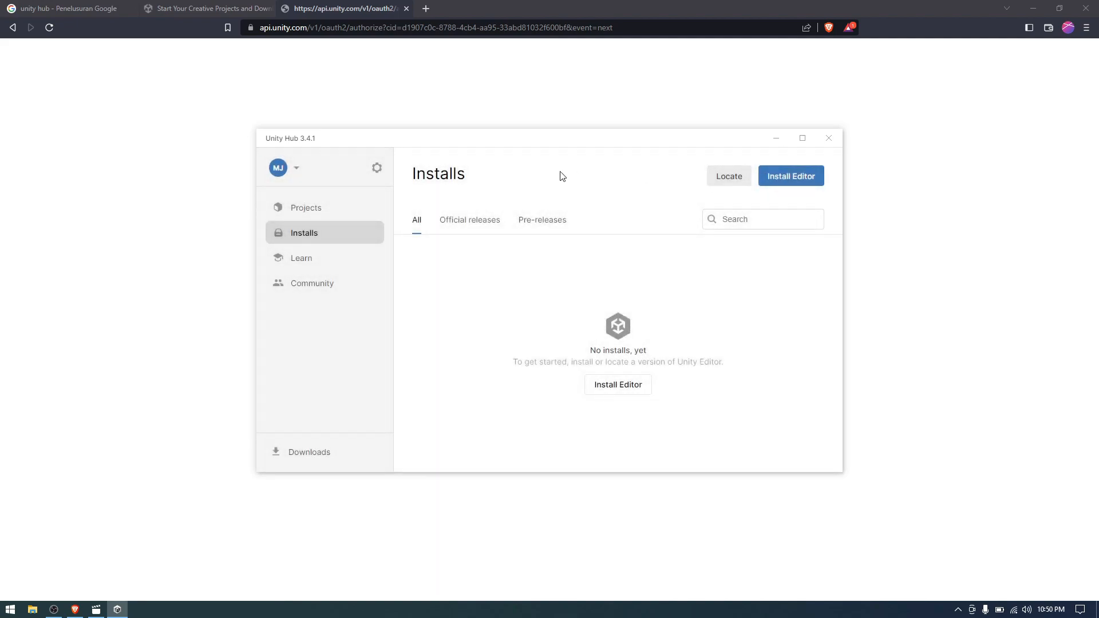
Compare the Light and Dark themes in the appearance preferences, set the theme to Dark and close the preferences
{"action": "left_click", "coordinate": [376, 168]}
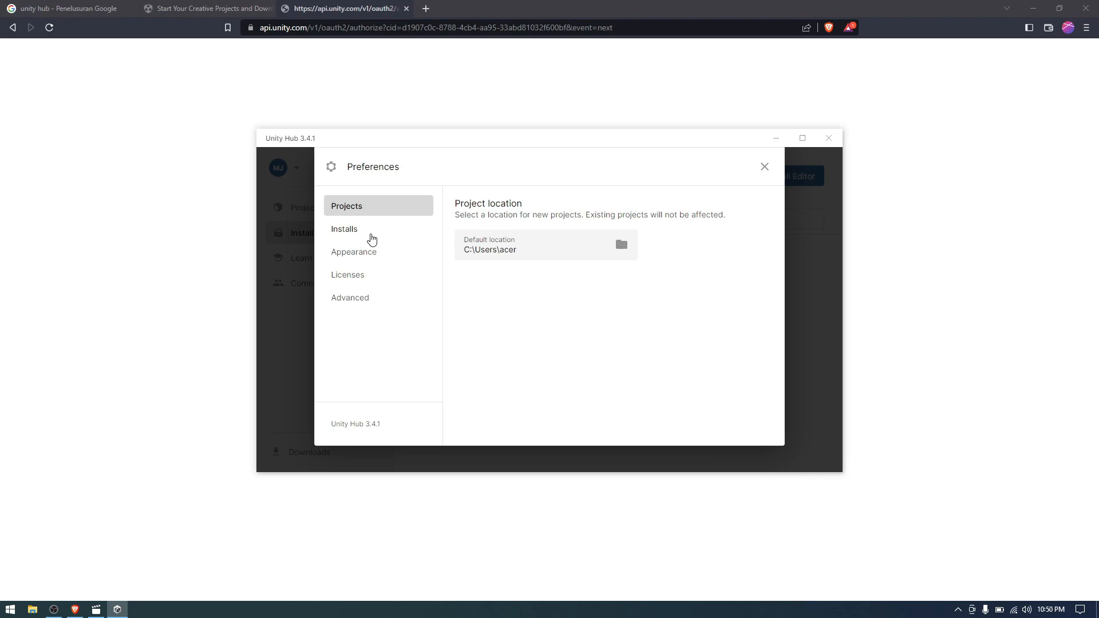
{"action": "left_click", "coordinate": [372, 255]}
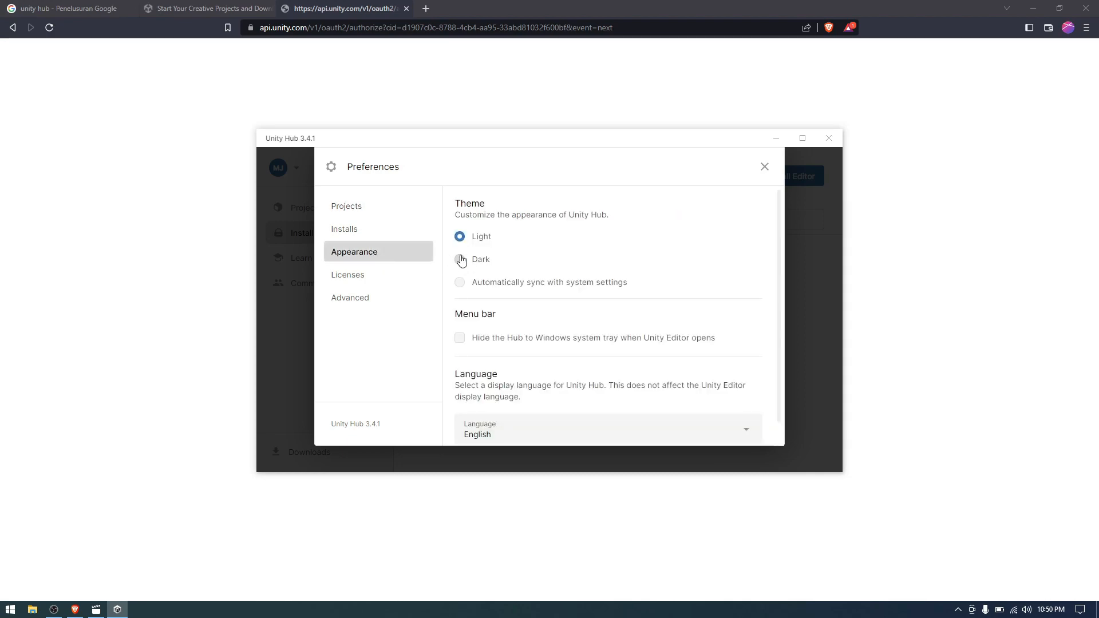
{"action": "left_click", "coordinate": [461, 260]}
{"action": "left_click", "coordinate": [460, 238]}
{"action": "left_click", "coordinate": [461, 261]}
{"action": "left_click", "coordinate": [460, 237]}
{"action": "left_click", "coordinate": [461, 261]}
{"action": "left_click", "coordinate": [460, 236]}
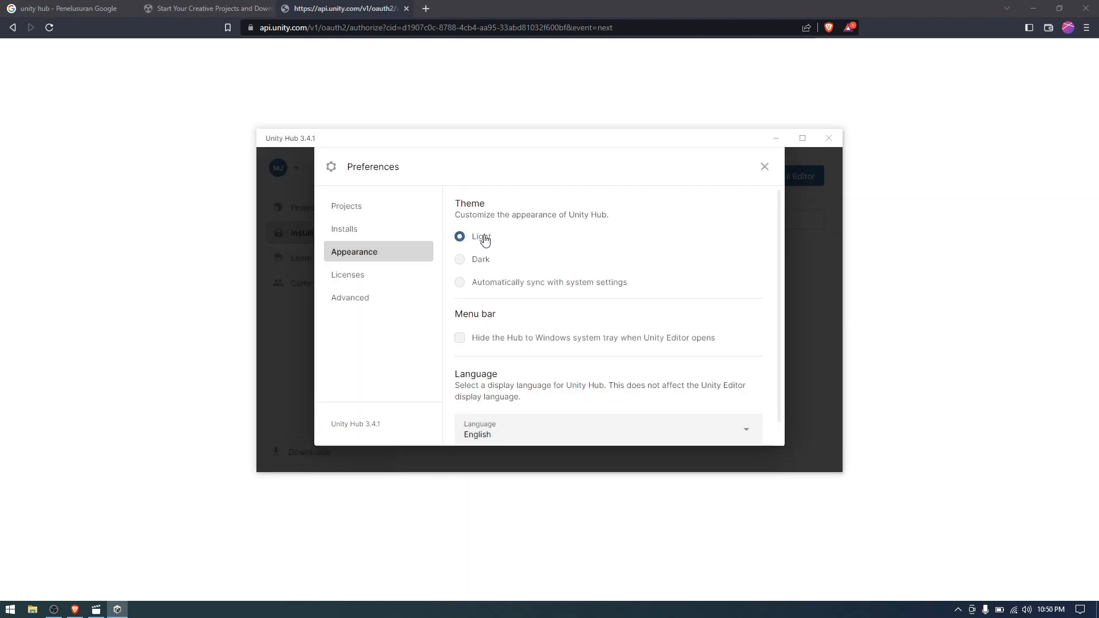
{"action": "left_click", "coordinate": [461, 261]}
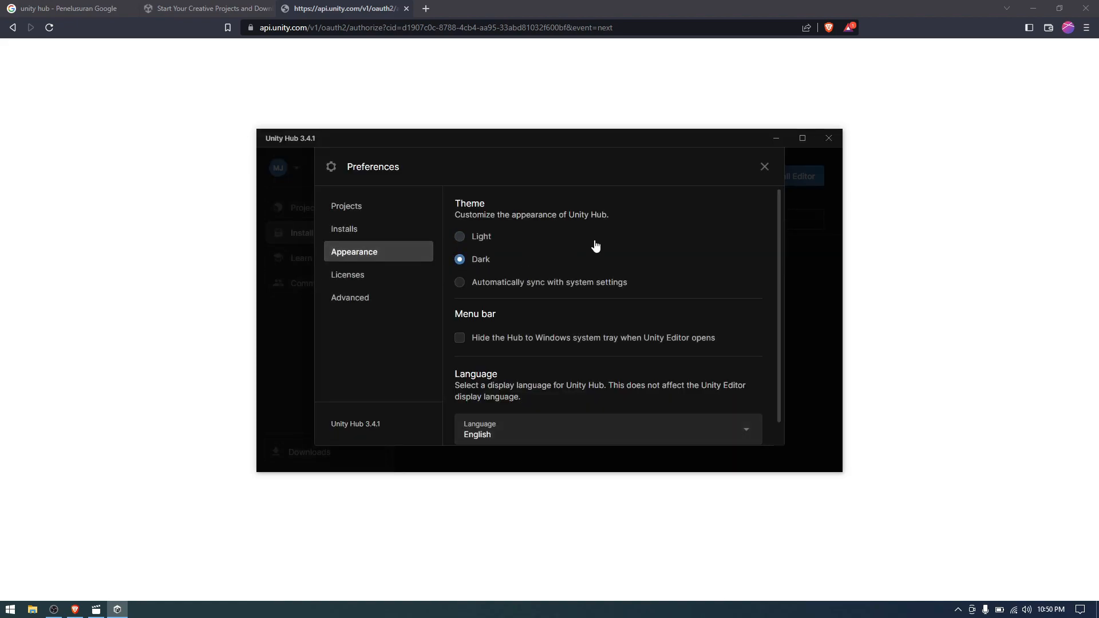
{"action": "left_click", "coordinate": [371, 229]}
{"action": "left_click", "coordinate": [764, 166]}
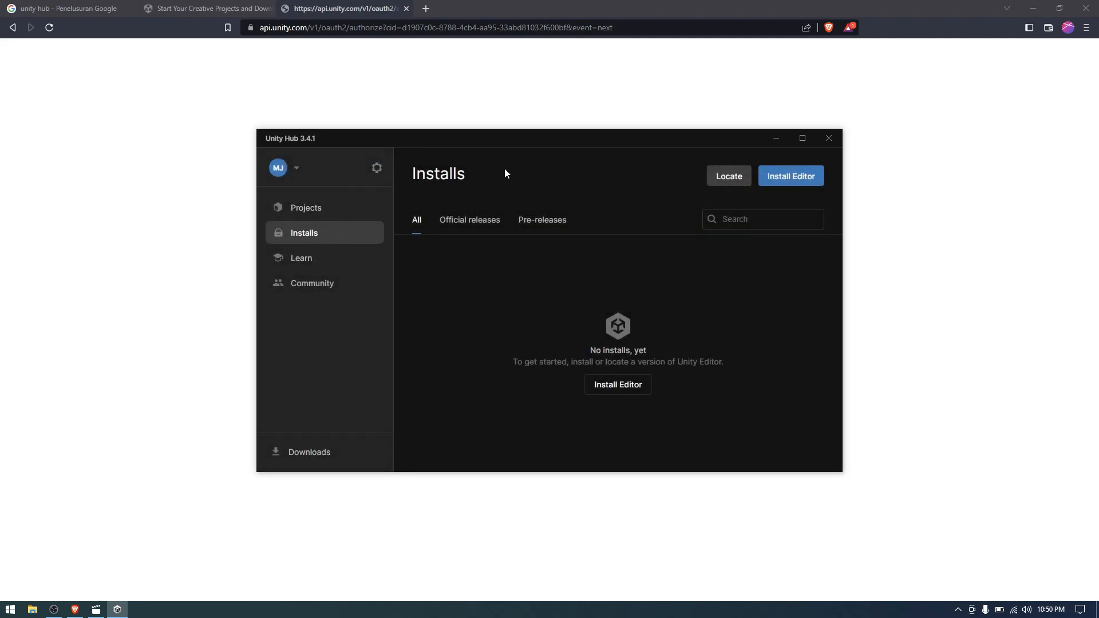
Return the Personal license in the license preferences and look through the options for adding a new license
{"action": "left_click", "coordinate": [377, 168]}
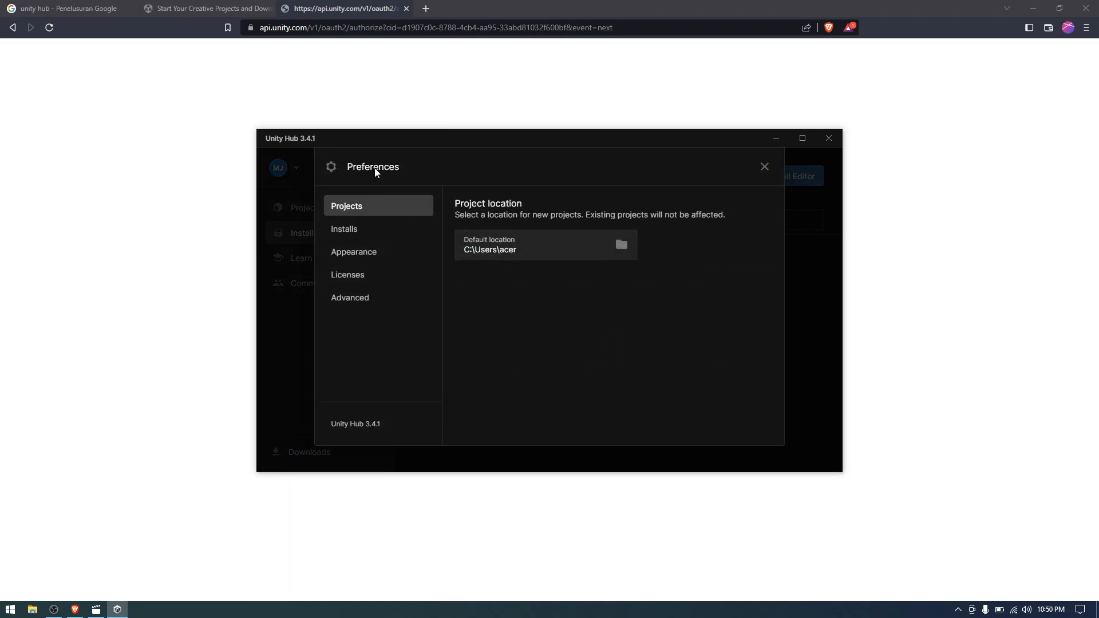
{"action": "left_click", "coordinate": [764, 167]}
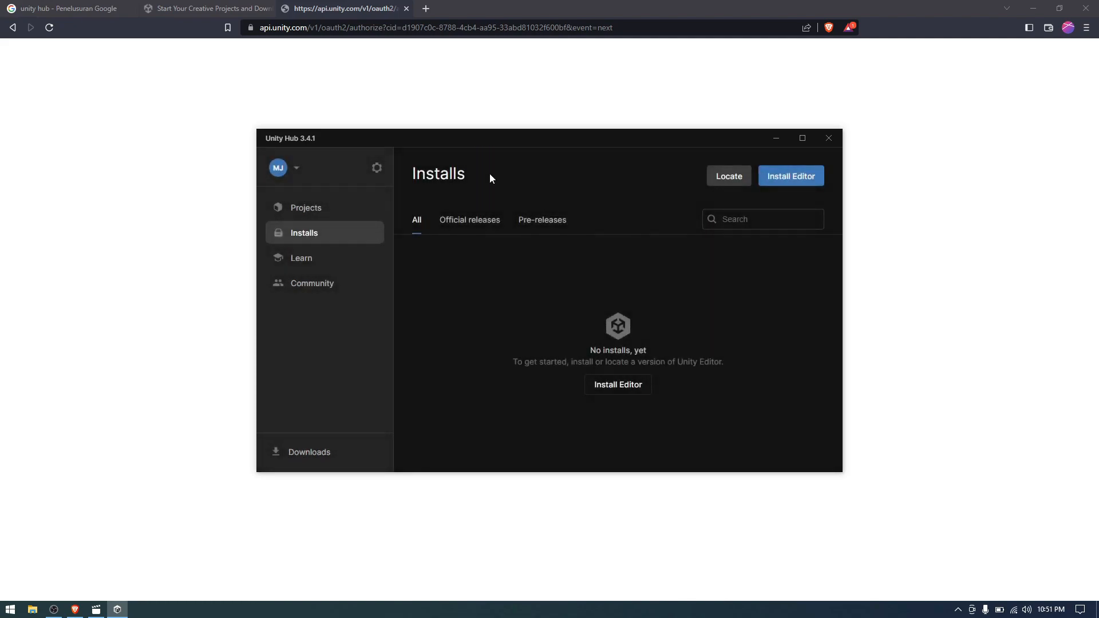
{"action": "left_click", "coordinate": [376, 168]}
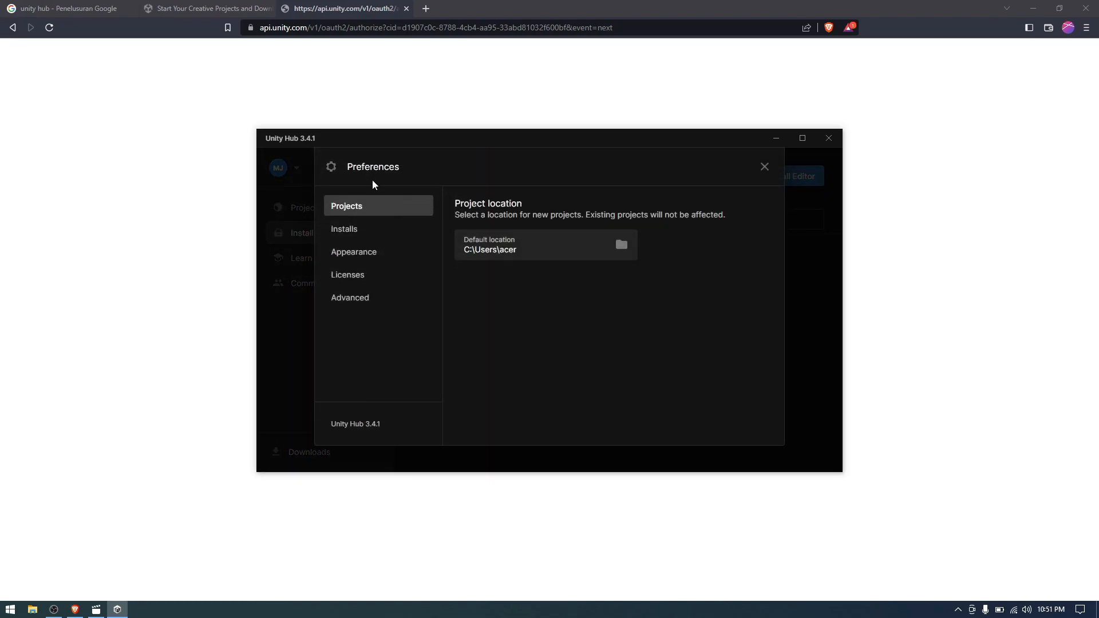
{"action": "left_click", "coordinate": [350, 276]}
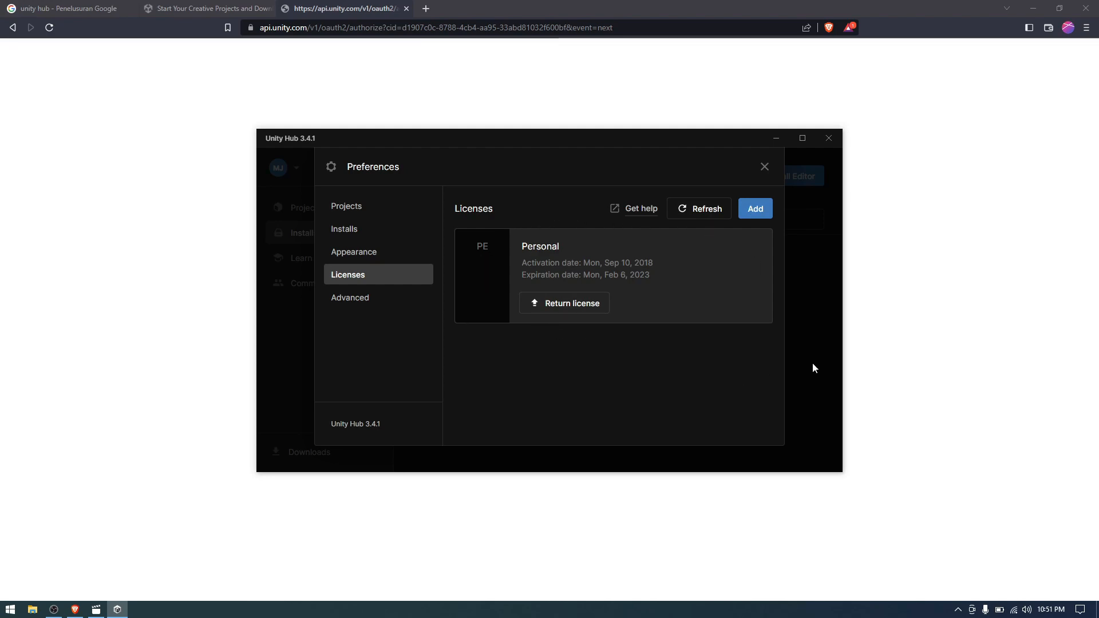
{"action": "left_click", "coordinate": [575, 311]}
{"action": "left_click", "coordinate": [643, 344]}
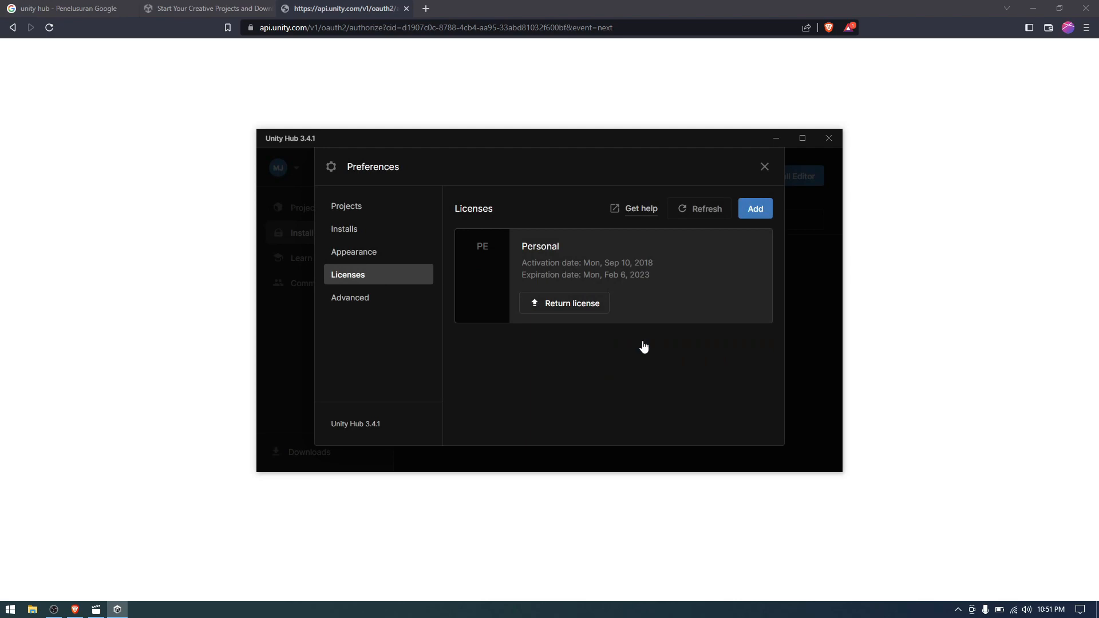
{"action": "left_click", "coordinate": [757, 212]}
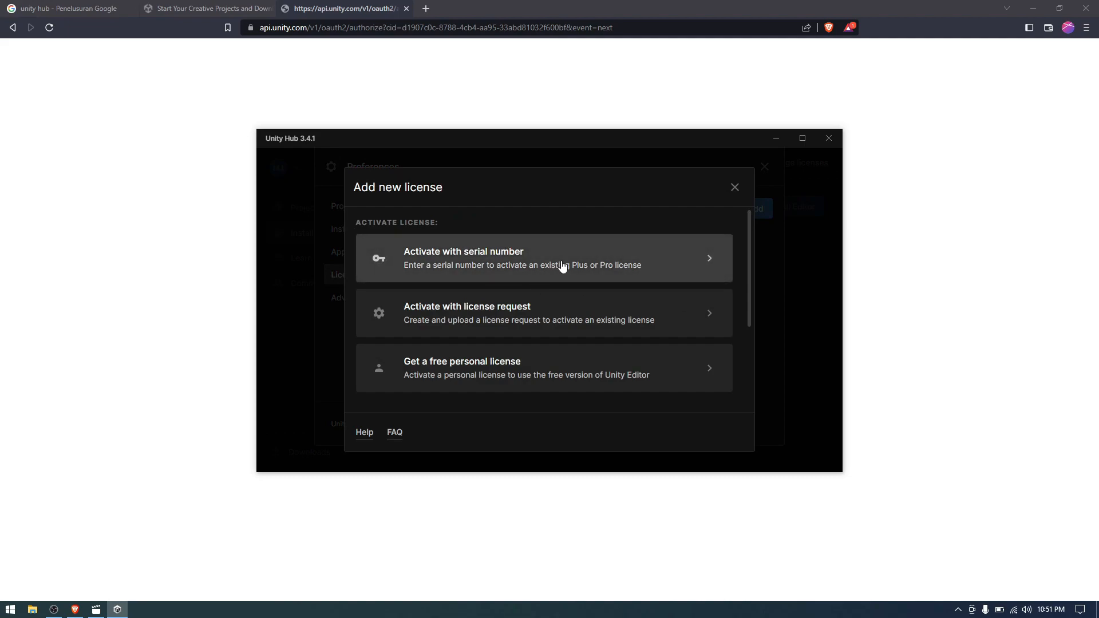
{"action": "scroll", "coordinate": [561, 265], "scroll_direction": "down", "scroll_amount": 1}
{"action": "left_click", "coordinate": [736, 187]}
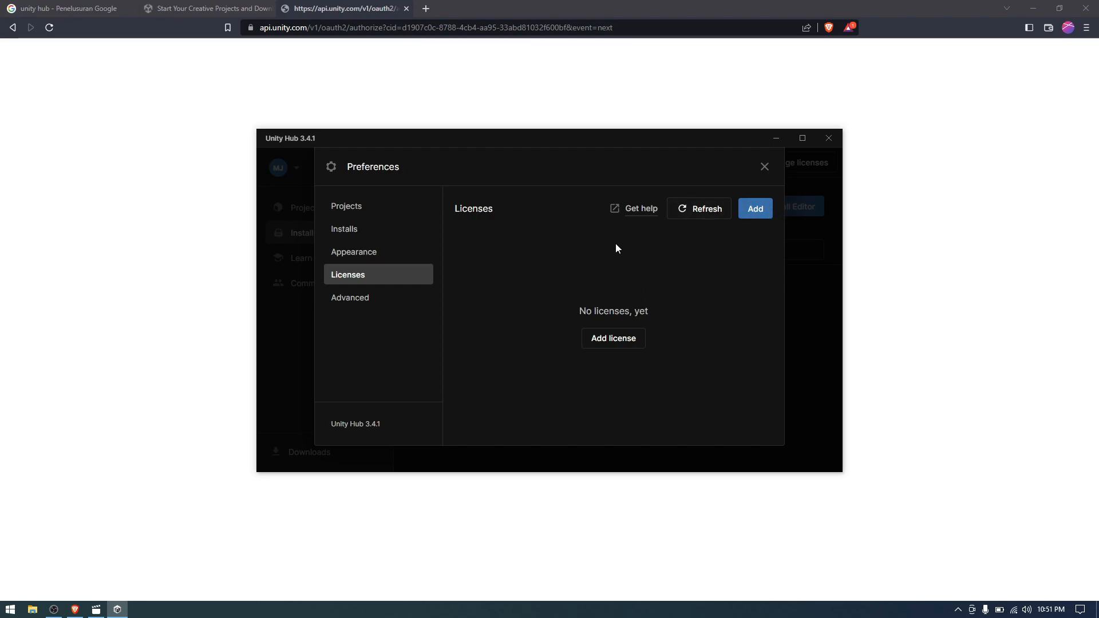
Add a free personal license by agreeing to the Personal Edition terms, and check it in the license preferences
{"action": "left_click", "coordinate": [754, 209]}
{"action": "scroll", "coordinate": [520, 317], "scroll_direction": "down", "scroll_amount": 1}
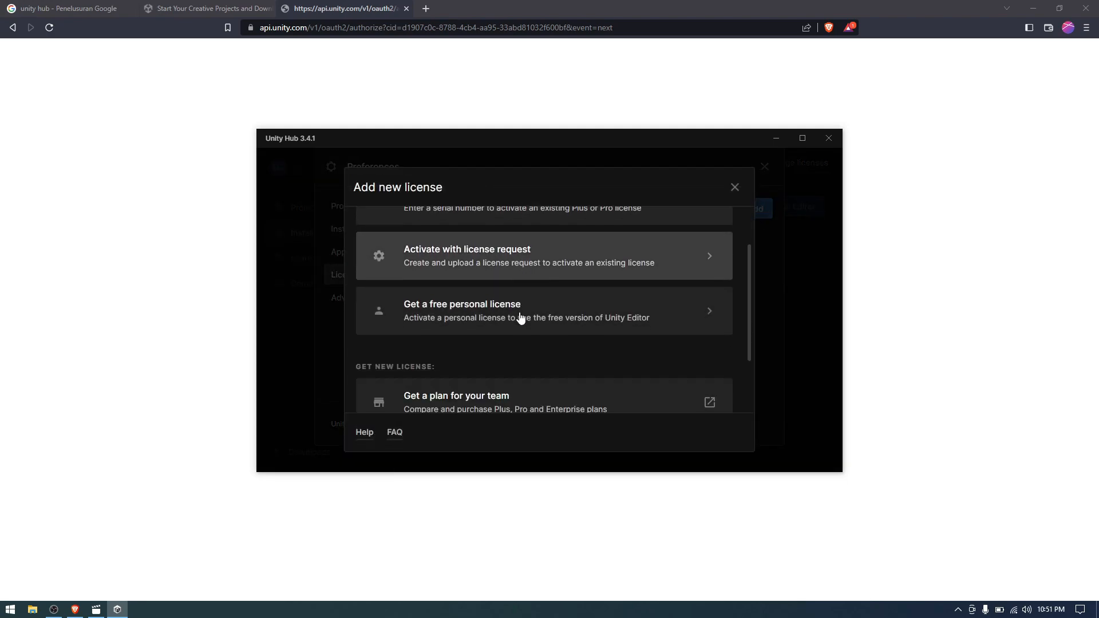
{"action": "scroll", "coordinate": [548, 259], "scroll_direction": "down", "scroll_amount": 1}
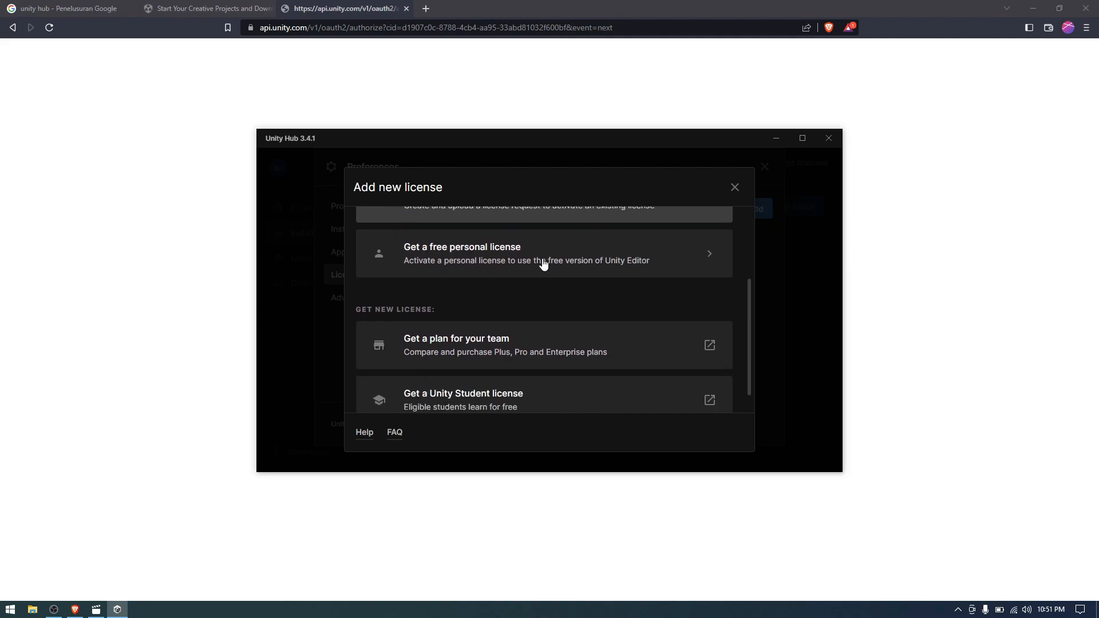
{"action": "left_click", "coordinate": [578, 265]}
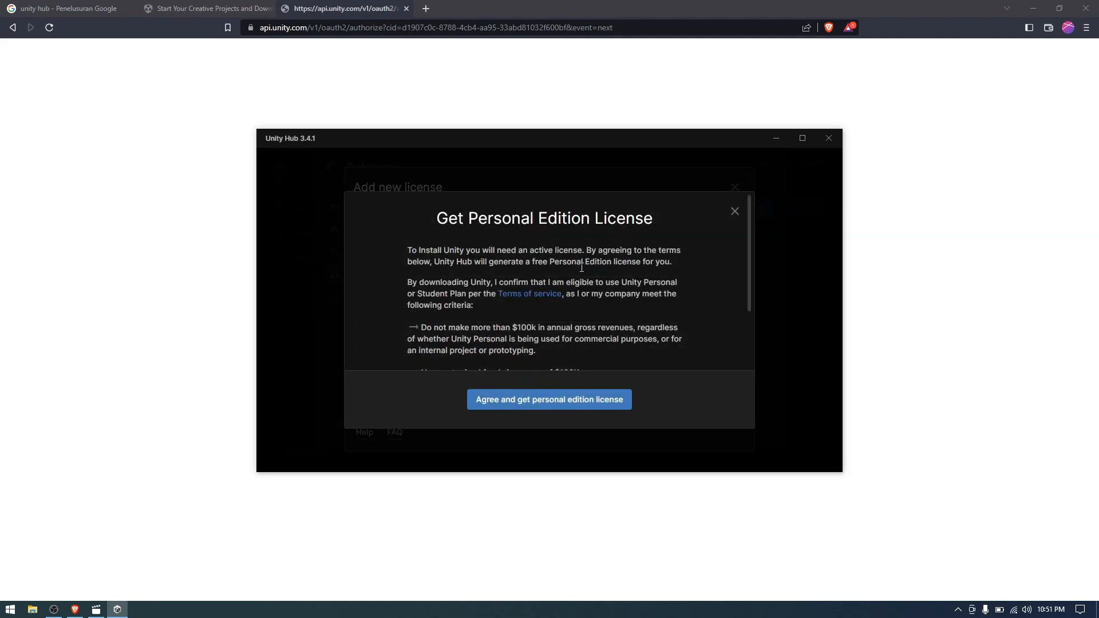
{"action": "left_click", "coordinate": [585, 407]}
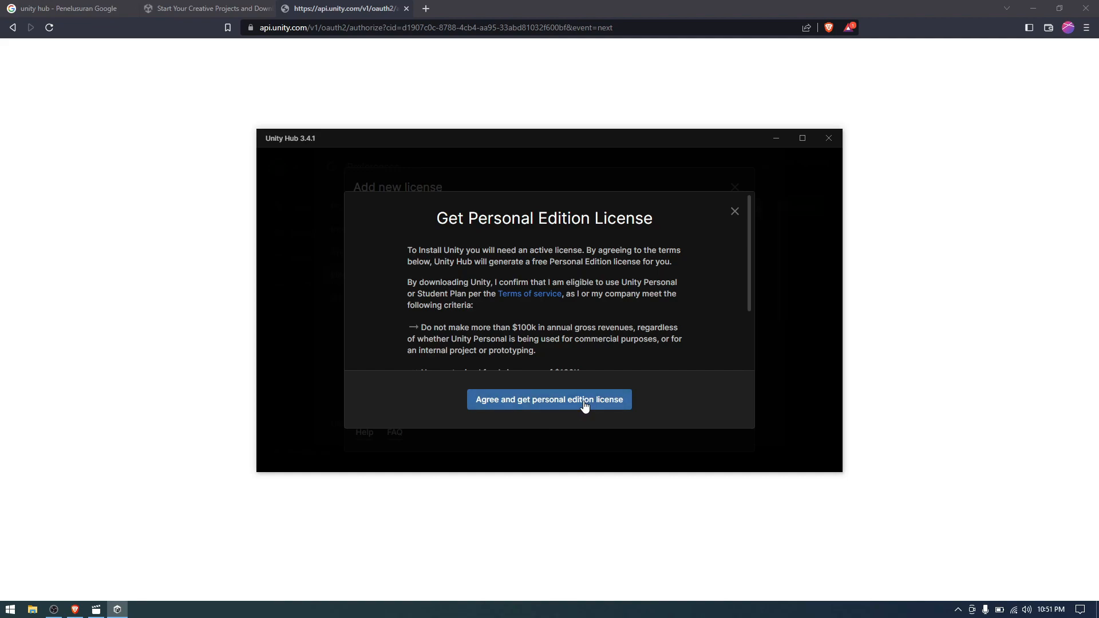
{"action": "left_click", "coordinate": [573, 404]}
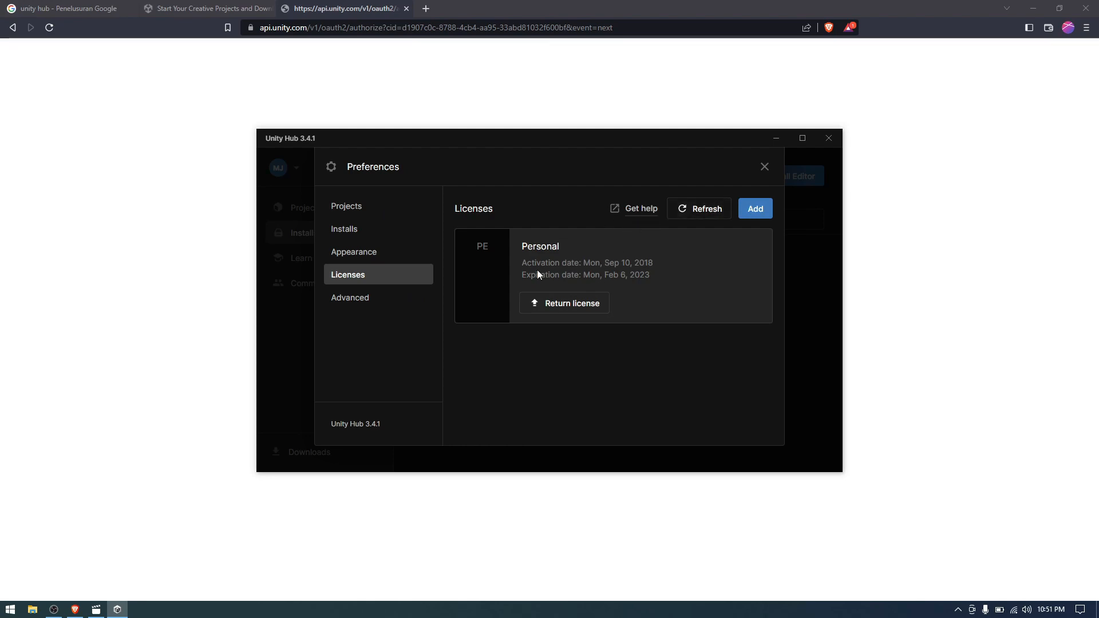
{"action": "left_click", "coordinate": [764, 168]}
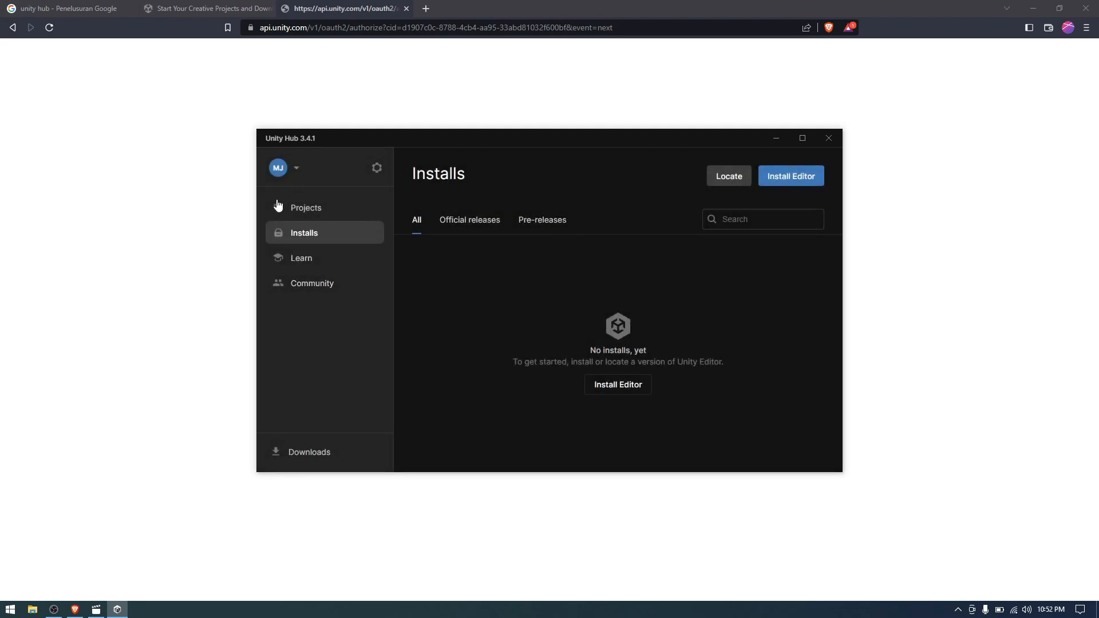
{"action": "left_click", "coordinate": [377, 168]}
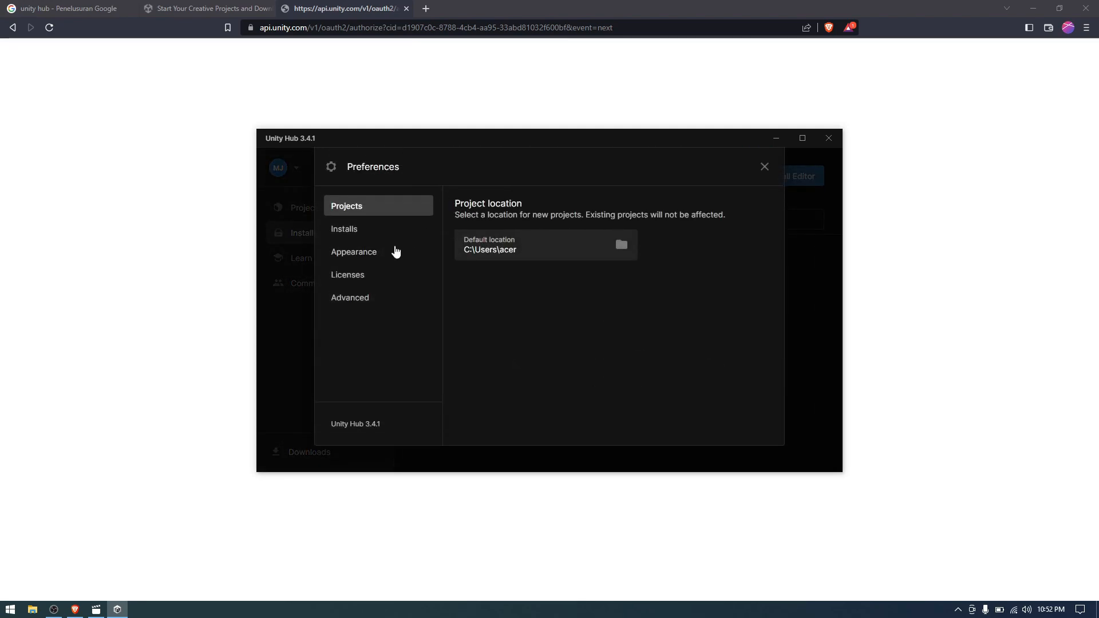
{"action": "left_click", "coordinate": [387, 276]}
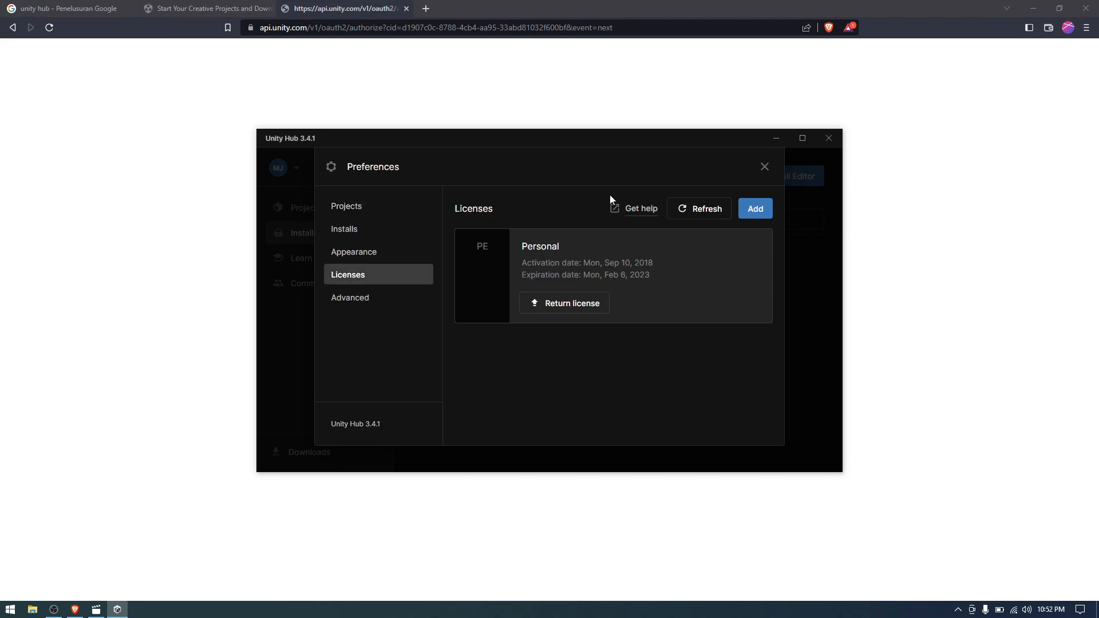
{"action": "left_click", "coordinate": [764, 167]}
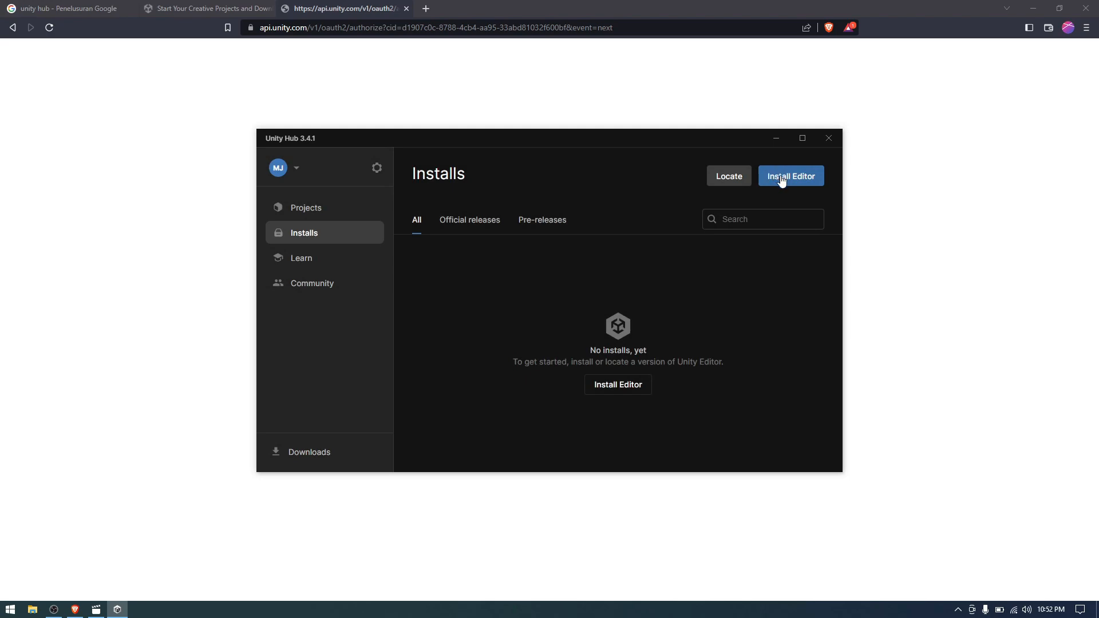
Look through the Projects, Installs, Learn and Community pages of the Hub
{"action": "left_click", "coordinate": [351, 208]}
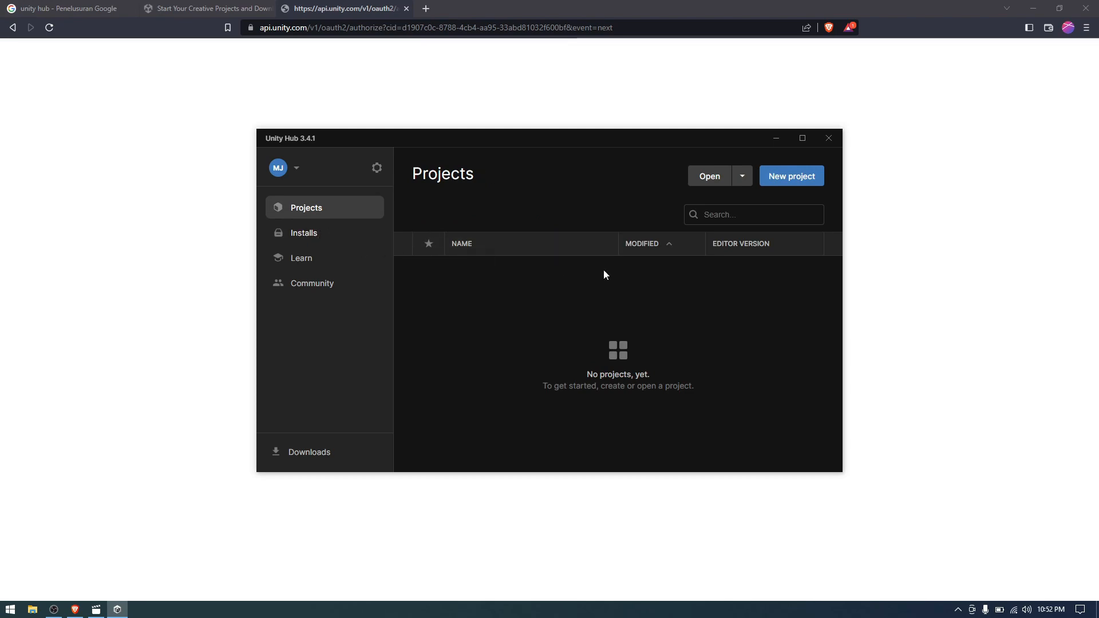
{"action": "left_click", "coordinate": [331, 233]}
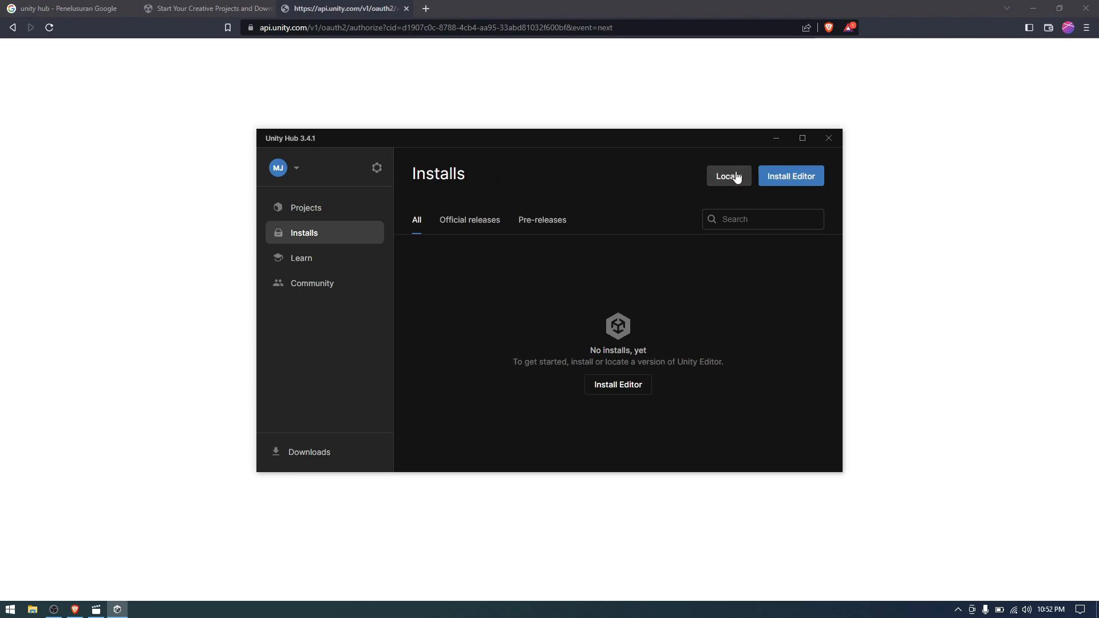
{"action": "left_click", "coordinate": [325, 262]}
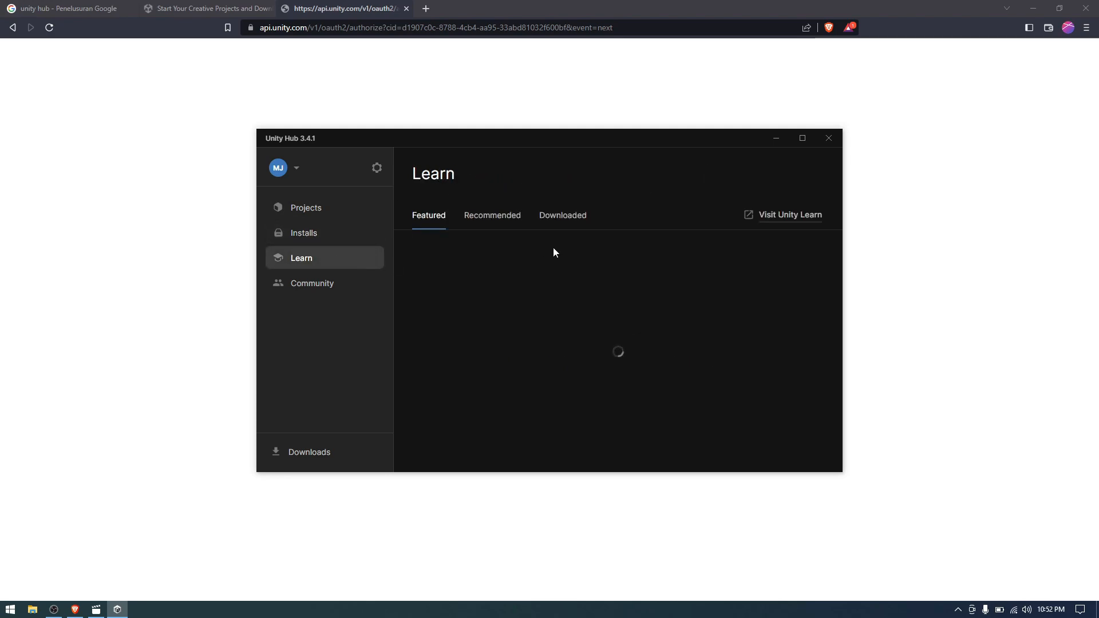
{"action": "scroll", "coordinate": [519, 275], "scroll_direction": "down", "scroll_amount": 2}
{"action": "scroll", "coordinate": [596, 319], "scroll_direction": "down", "scroll_amount": 10}
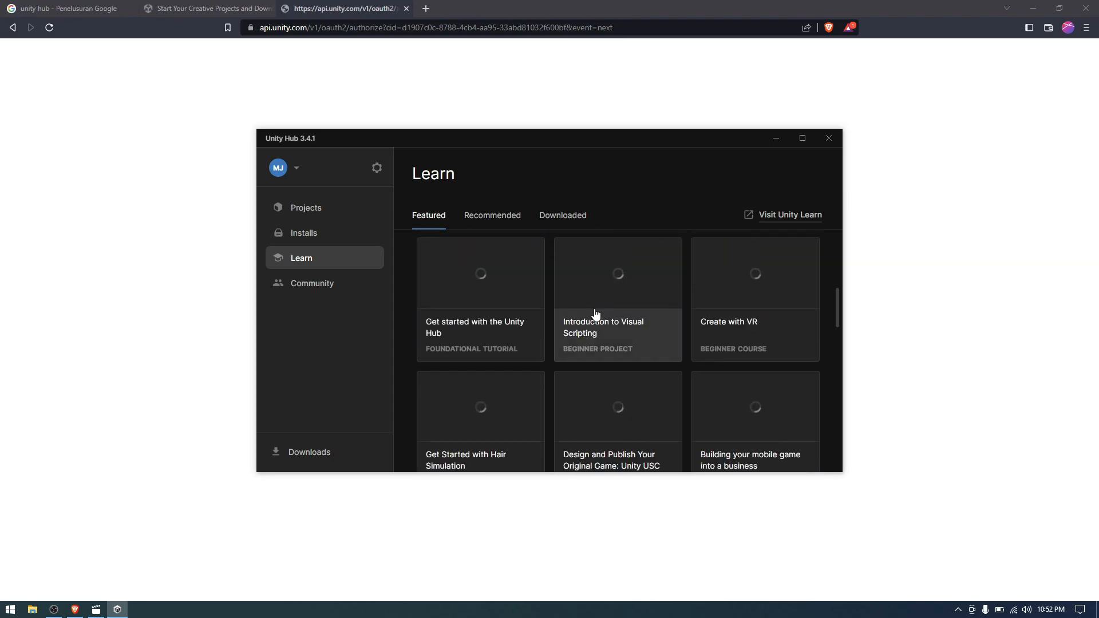
{"action": "left_click", "coordinate": [327, 291]}
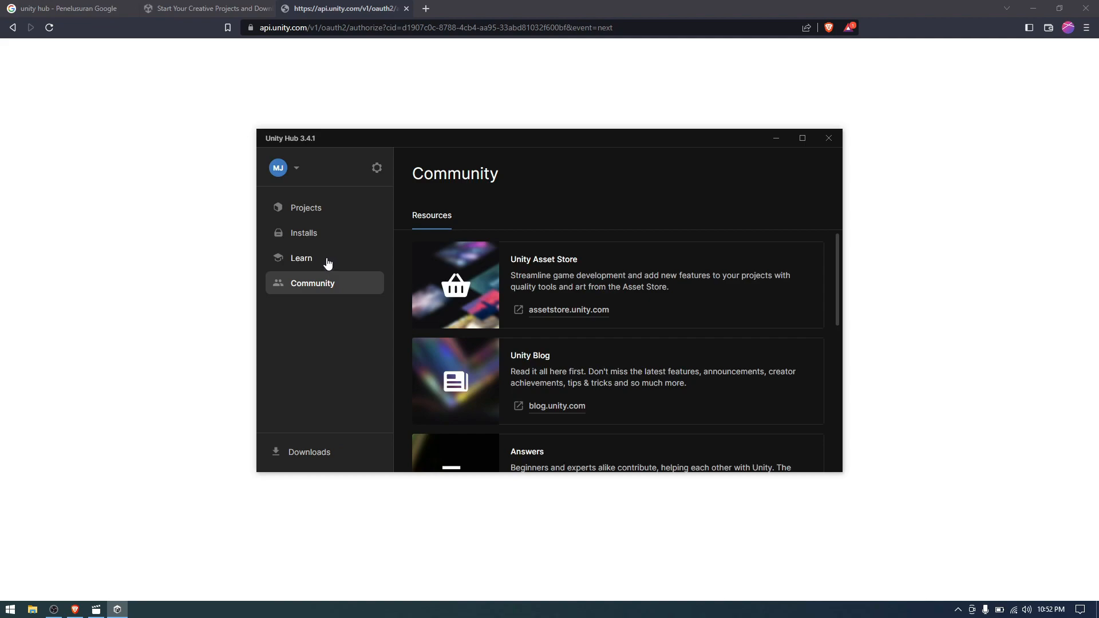
{"action": "left_click", "coordinate": [327, 262]}
Examine the official releases, pre-releases and archive offered for a new Unity Editor installation
{"action": "left_click", "coordinate": [314, 234]}
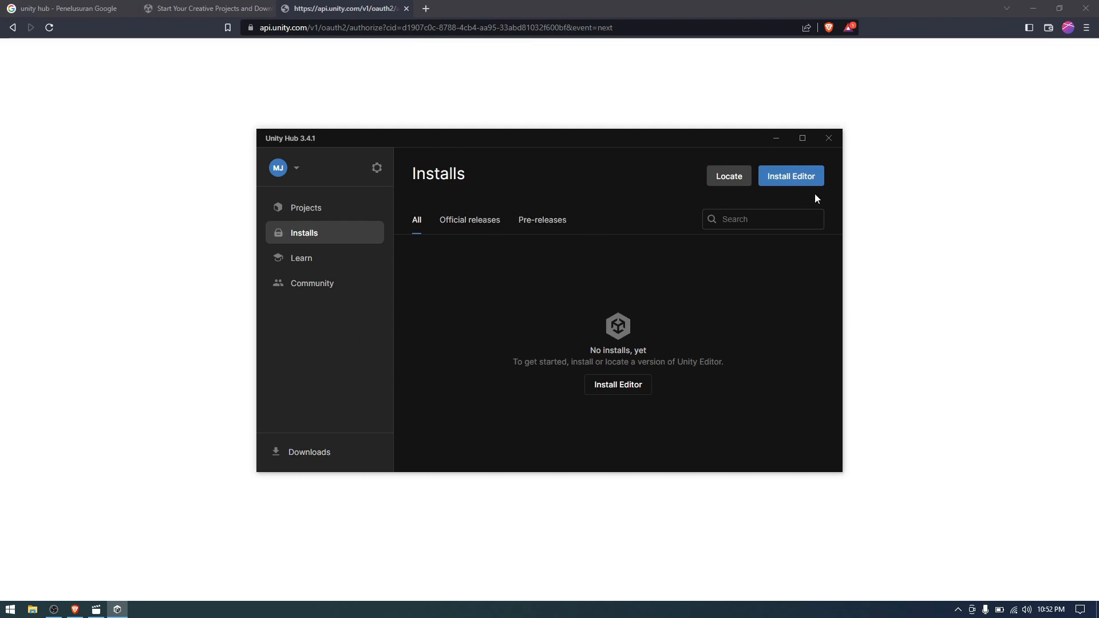
{"action": "left_click", "coordinate": [786, 179]}
{"action": "scroll", "coordinate": [390, 276], "scroll_direction": "down", "scroll_amount": 1}
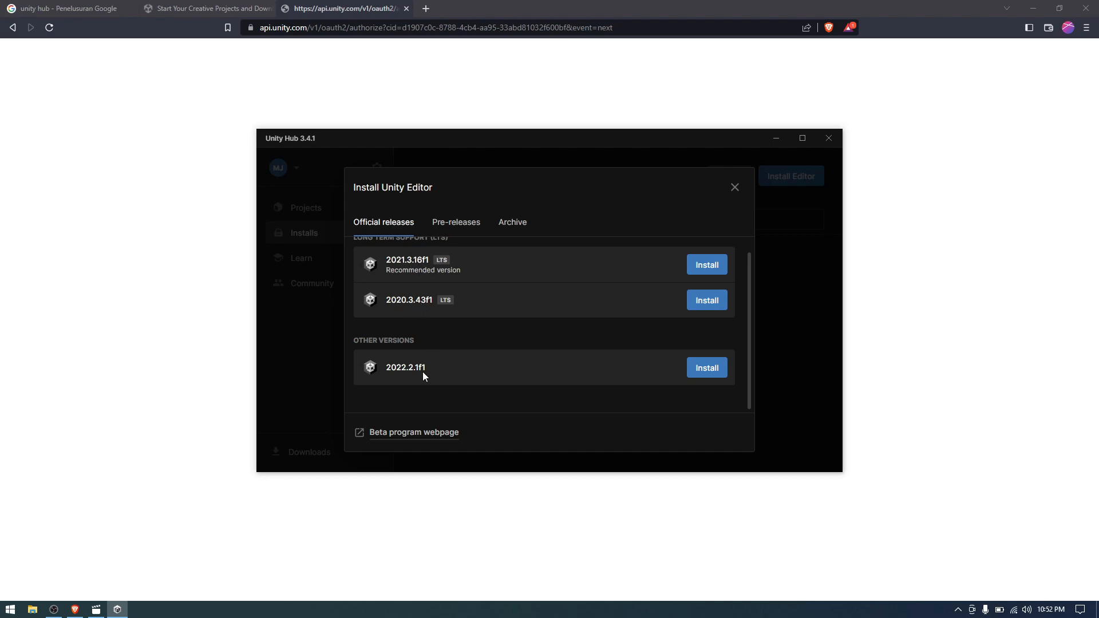
{"action": "scroll", "coordinate": [416, 373], "scroll_direction": "up", "scroll_amount": 1}
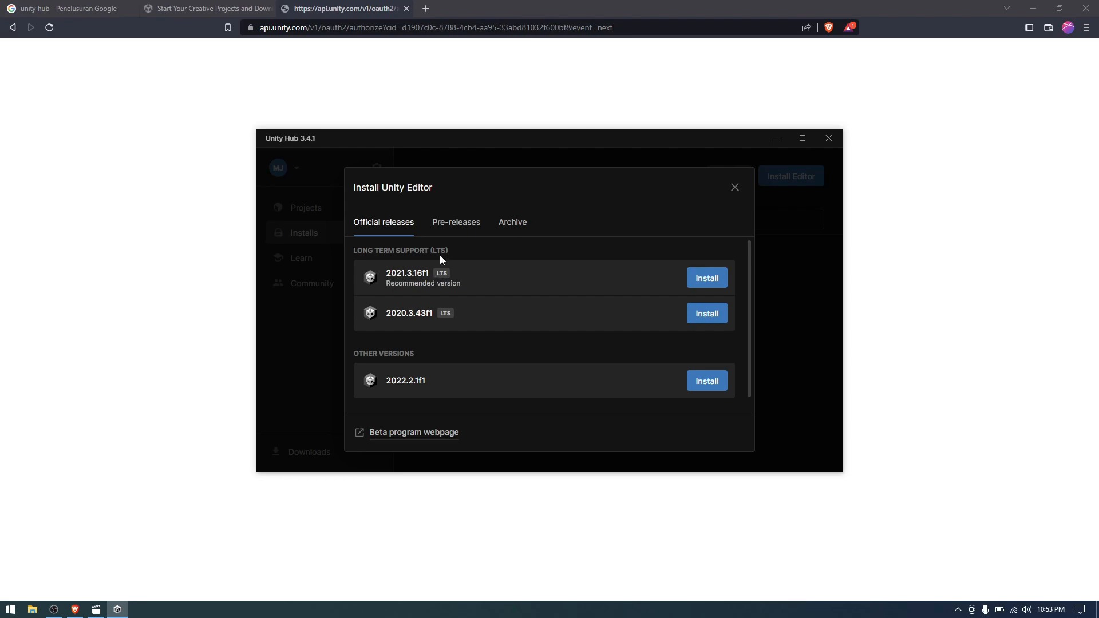
{"action": "left_click", "coordinate": [450, 226]}
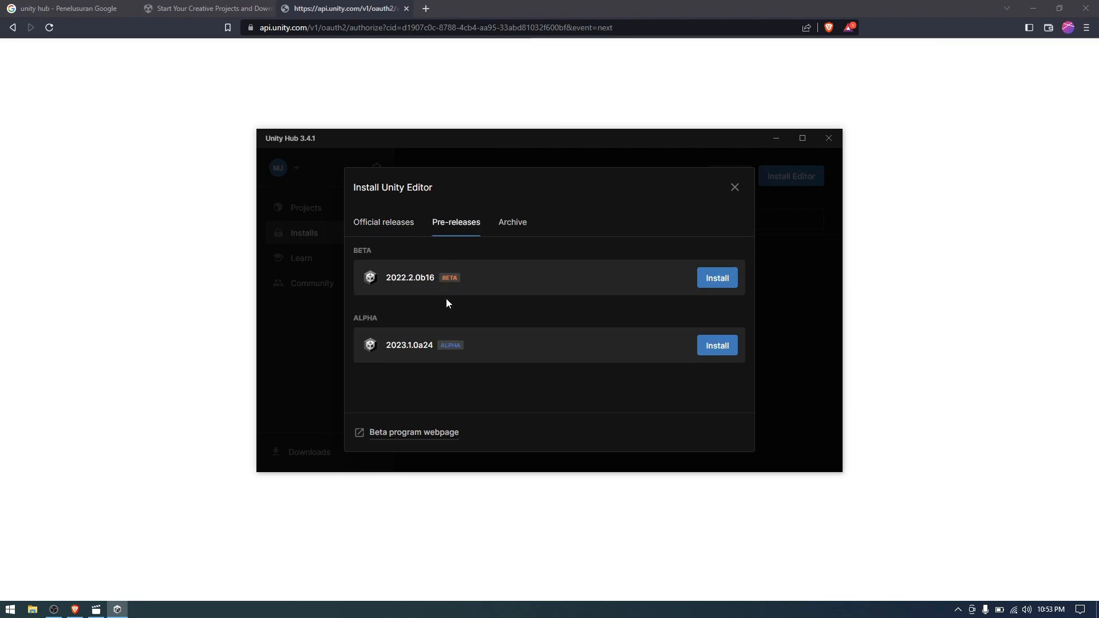
{"action": "left_click", "coordinate": [391, 230]}
{"action": "left_click", "coordinate": [510, 236]}
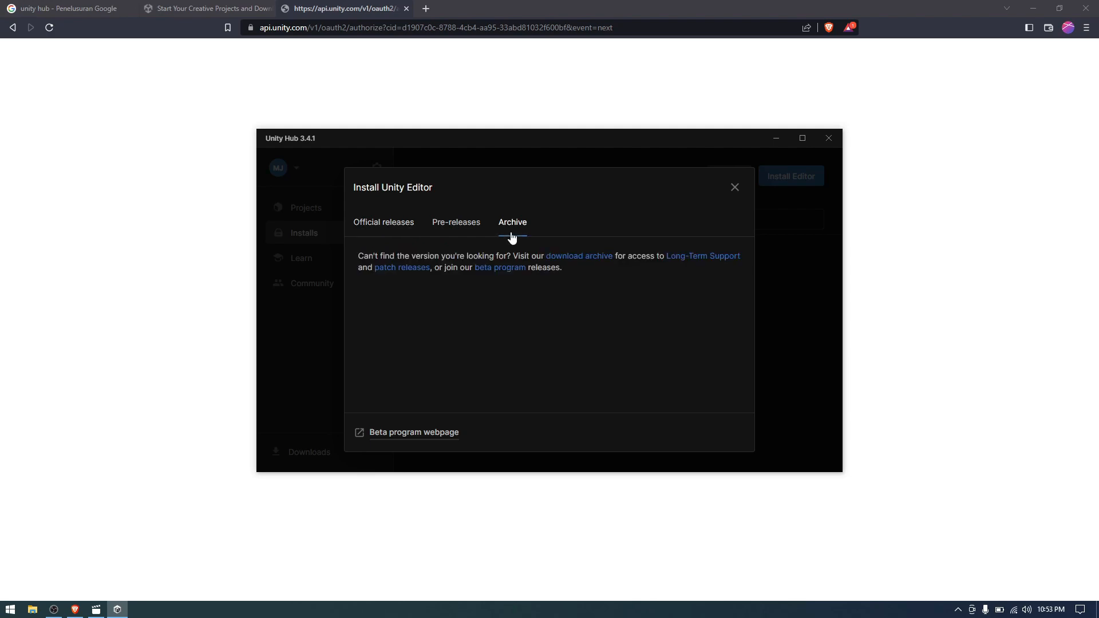
Start installing the official release 2020.3.43f1 LTS and add Android Build Support with OpenJDK and Android SDK & NDK Tools
{"action": "left_click", "coordinate": [395, 226]}
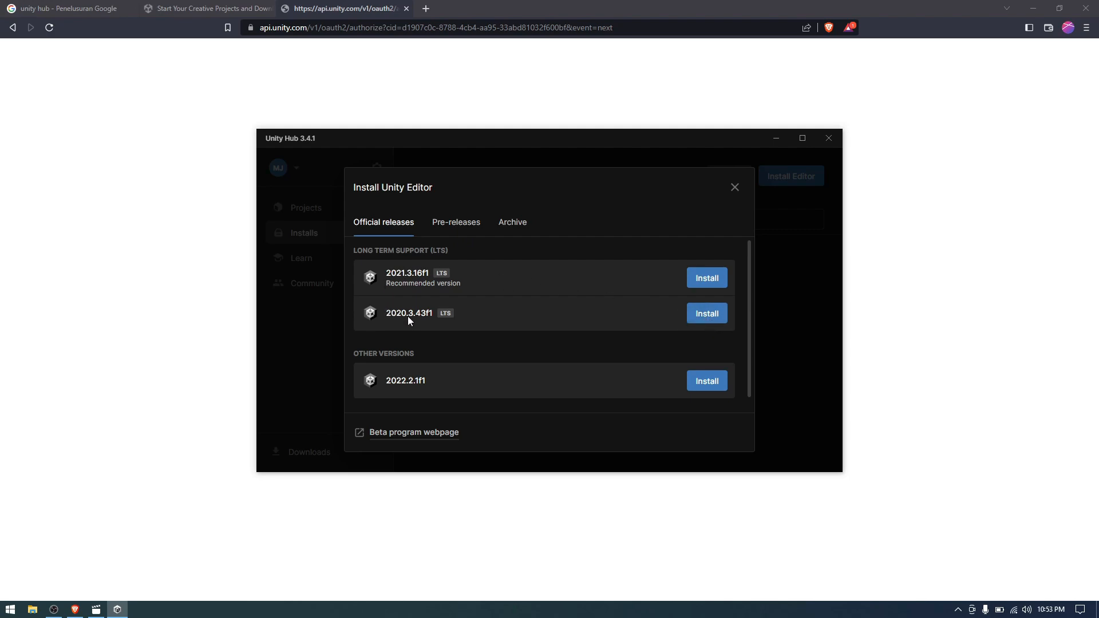
{"action": "left_click", "coordinate": [707, 314]}
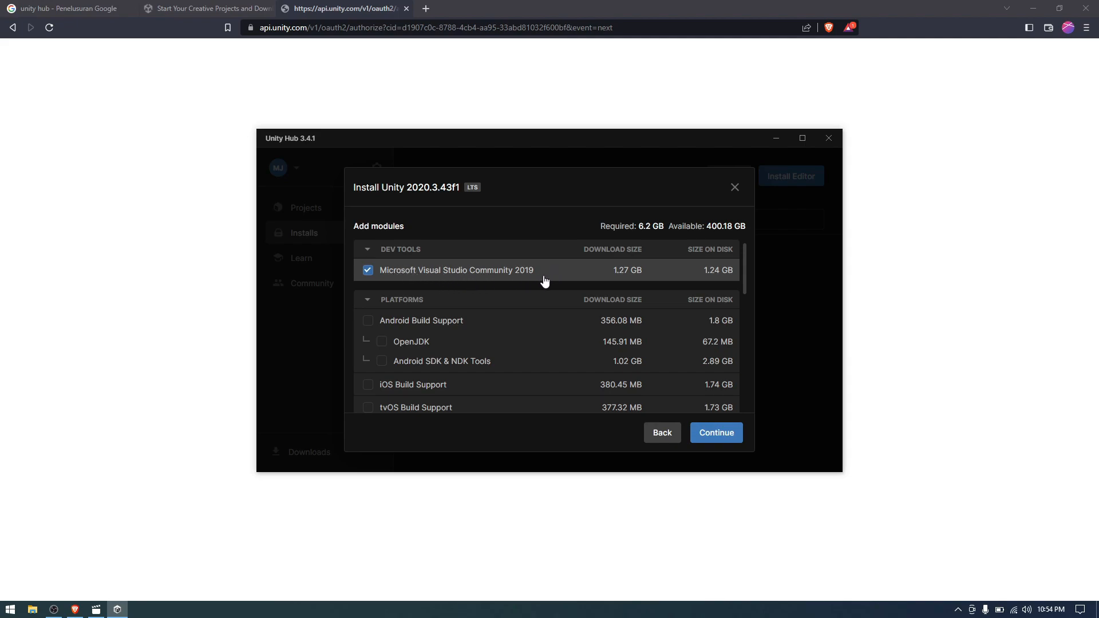
{"action": "scroll", "coordinate": [405, 319], "scroll_direction": "down", "scroll_amount": 1}
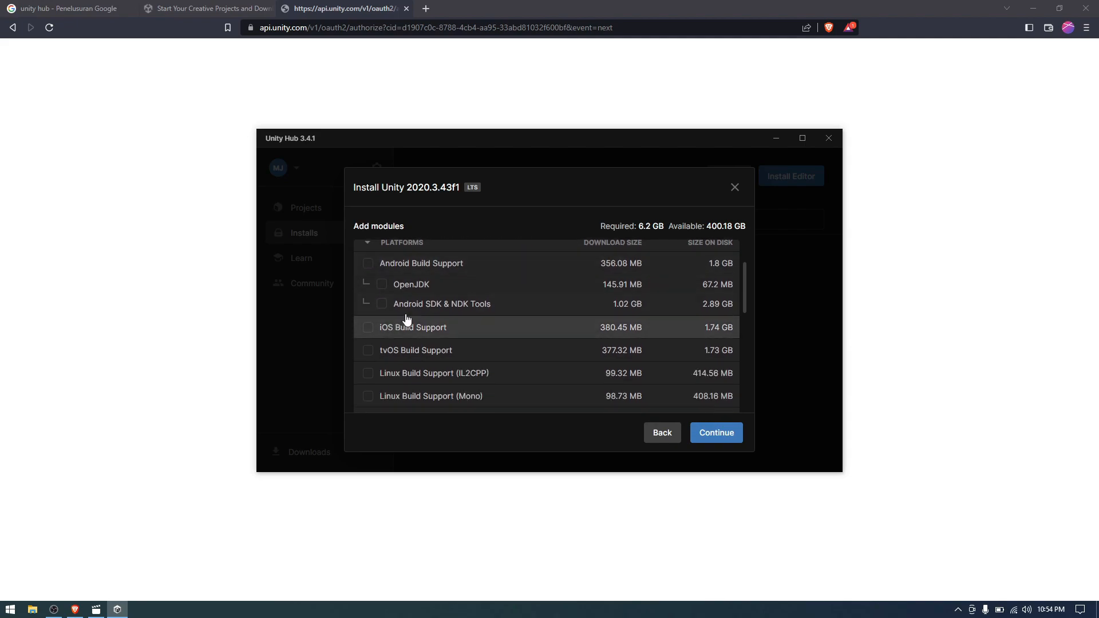
{"action": "scroll", "coordinate": [434, 309], "scroll_direction": "up", "scroll_amount": 1}
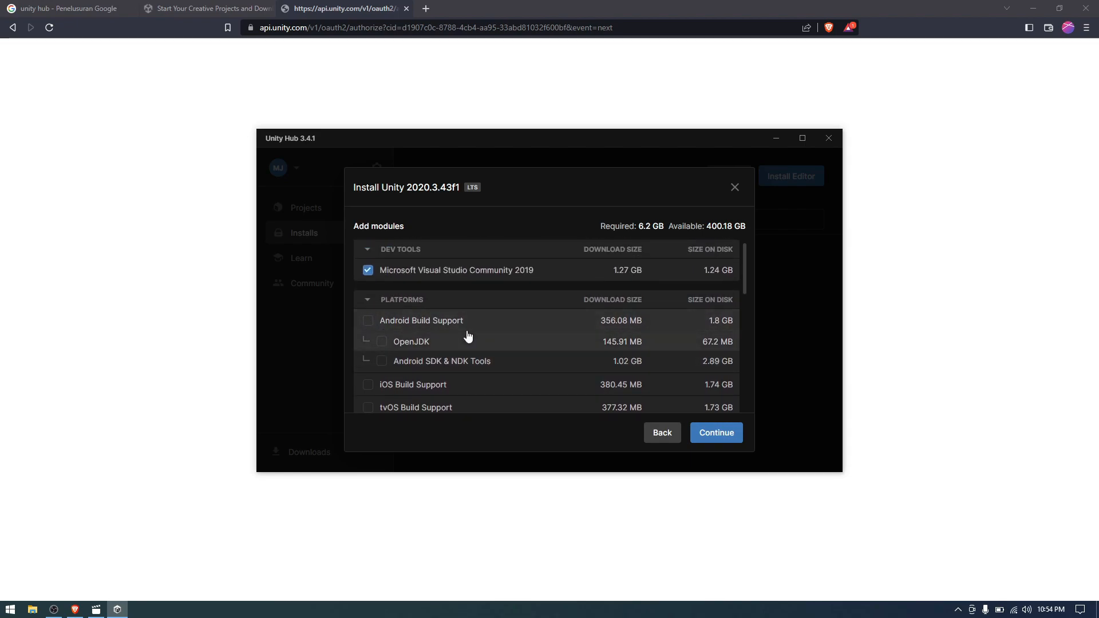
{"action": "left_click", "coordinate": [367, 325]}
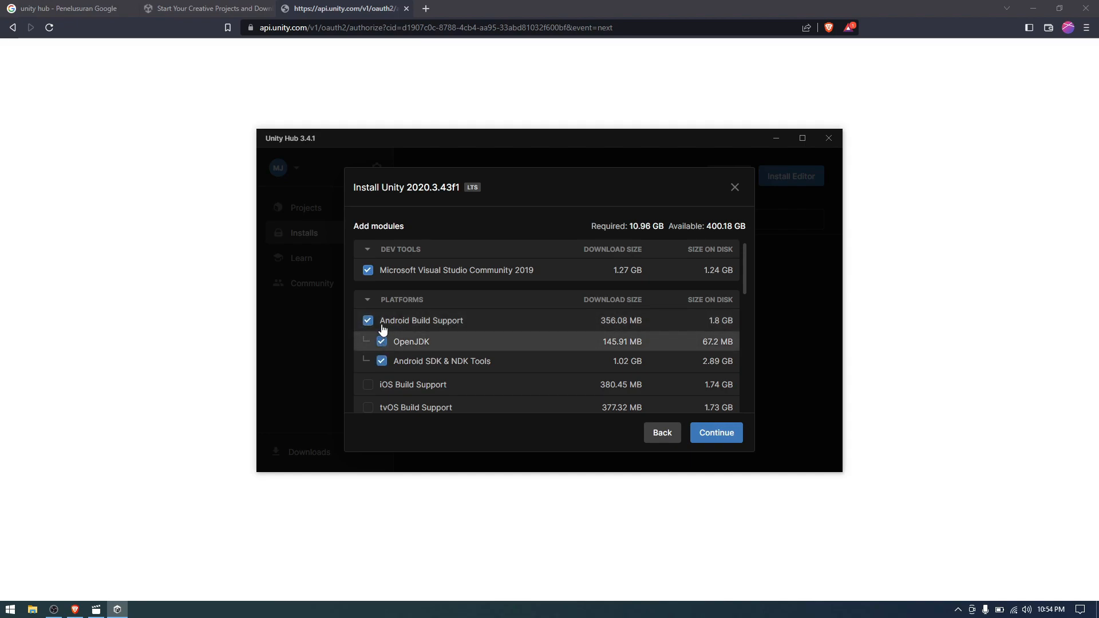
Add the WebGL Build Support and Windows Build Support (IL2CPP) modules to the installation
{"action": "scroll", "coordinate": [452, 327], "scroll_direction": "down", "scroll_amount": 1}
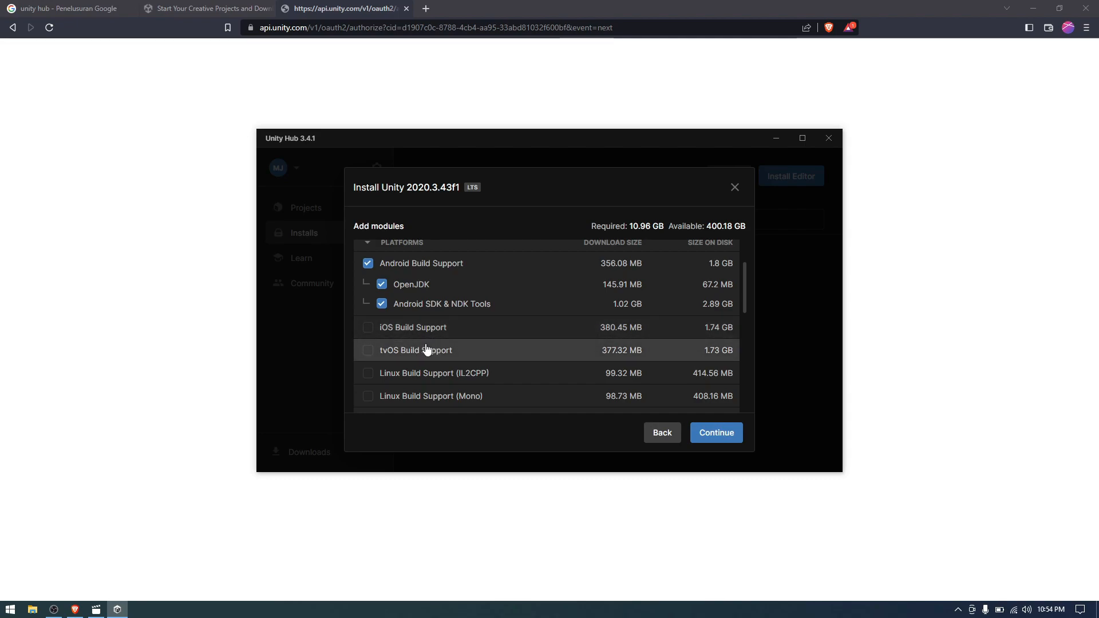
{"action": "scroll", "coordinate": [405, 343], "scroll_direction": "down", "scroll_amount": 4}
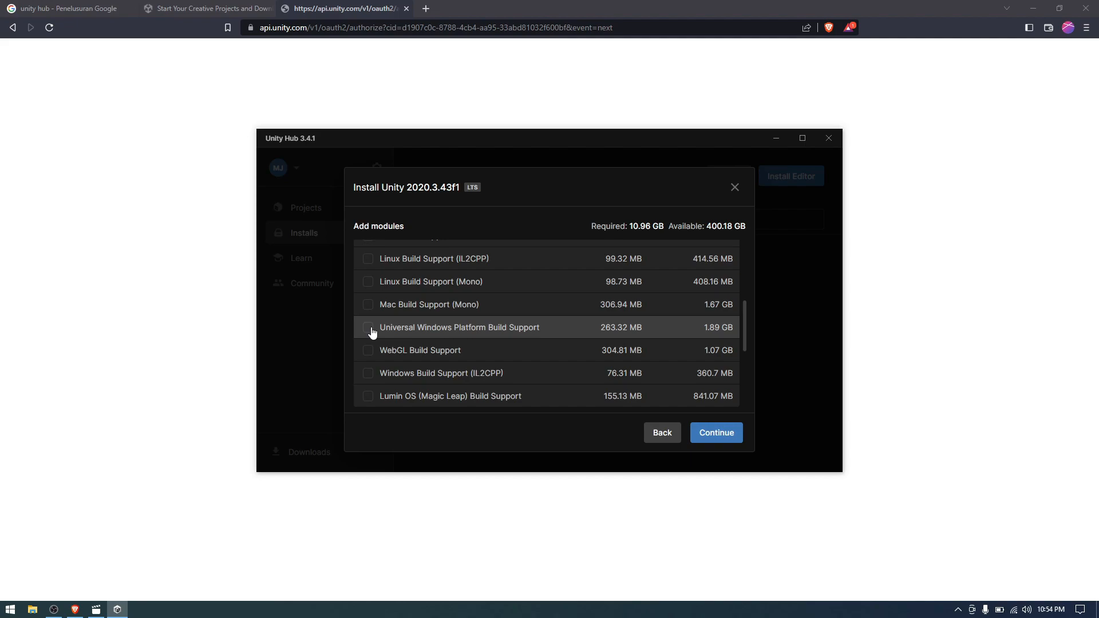
{"action": "scroll", "coordinate": [409, 343], "scroll_direction": "up", "scroll_amount": 5}
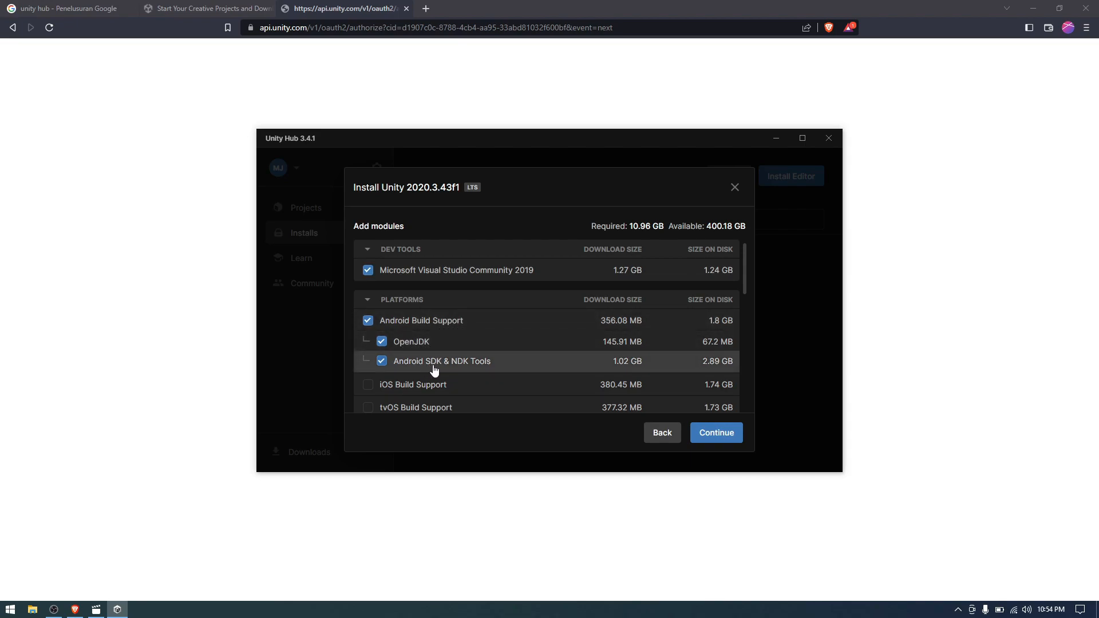
{"action": "scroll", "coordinate": [471, 359], "scroll_direction": "down", "scroll_amount": 5}
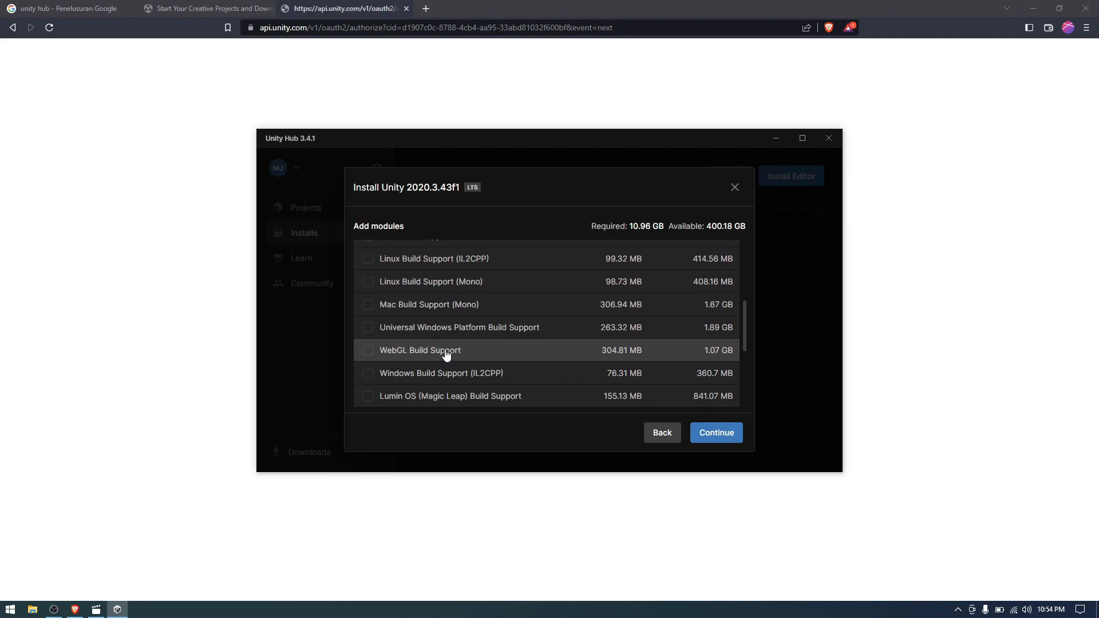
{"action": "left_click", "coordinate": [480, 357]}
{"action": "scroll", "coordinate": [469, 352], "scroll_direction": "down", "scroll_amount": 1}
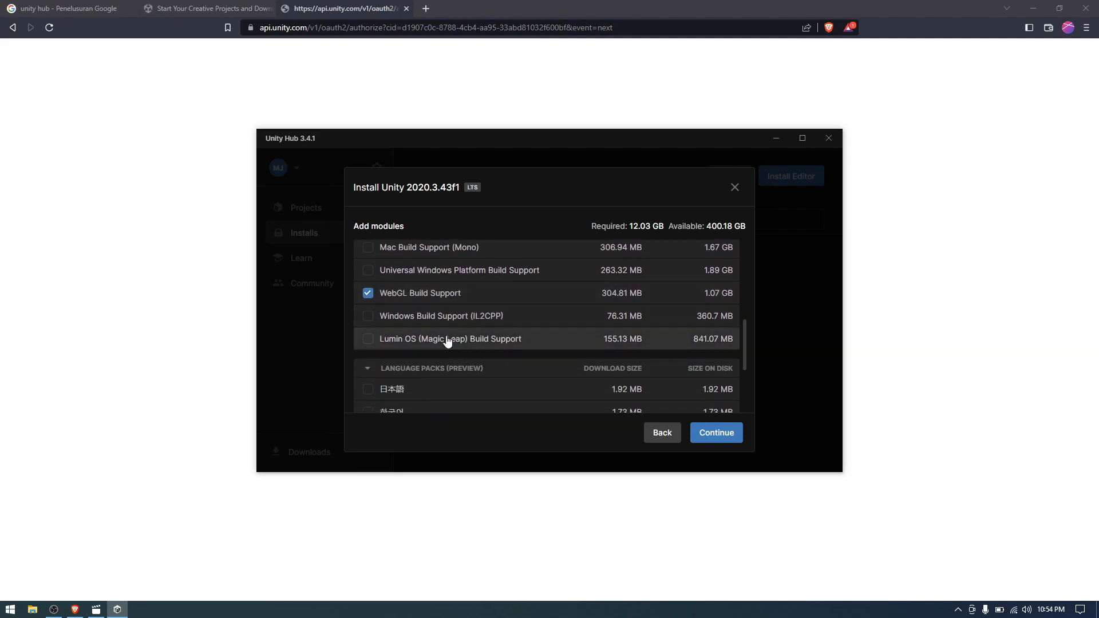
{"action": "left_click", "coordinate": [421, 322]}
{"action": "scroll", "coordinate": [421, 323], "scroll_direction": "down", "scroll_amount": 1}
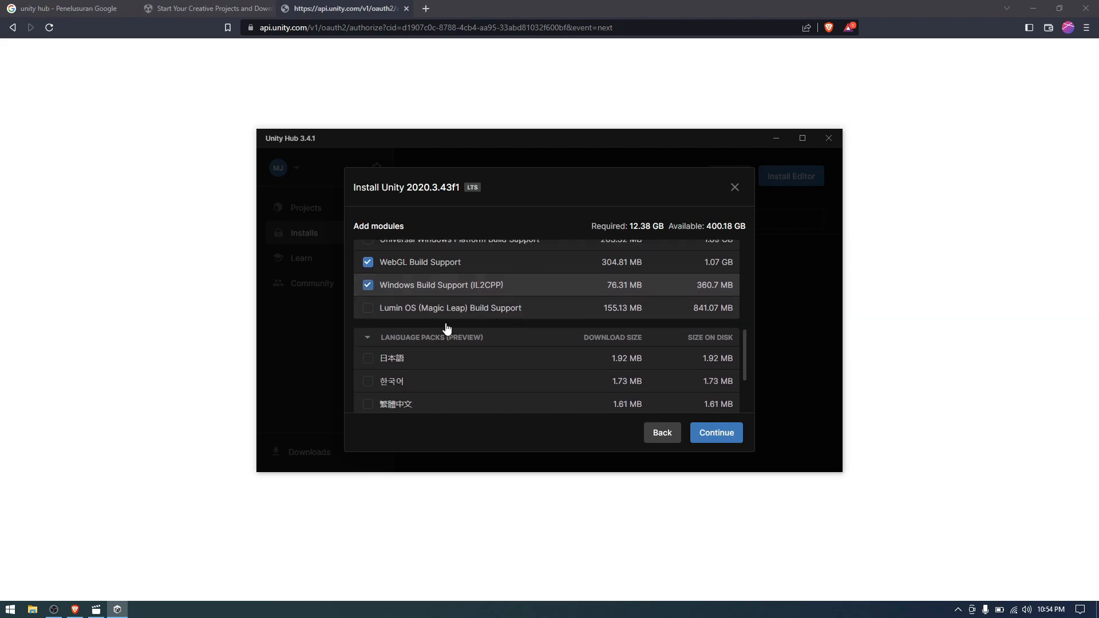
Try adding the Documentation module to the installation, and deselect it again
{"action": "scroll", "coordinate": [424, 283], "scroll_direction": "up", "scroll_amount": 2}
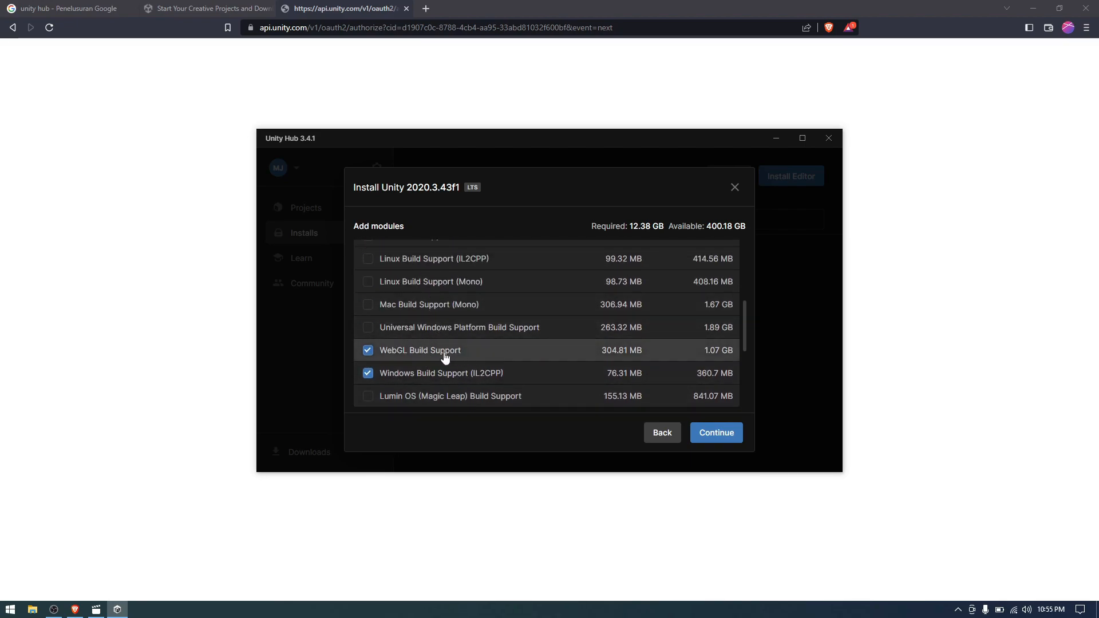
{"action": "scroll", "coordinate": [456, 358], "scroll_direction": "down", "scroll_amount": 3}
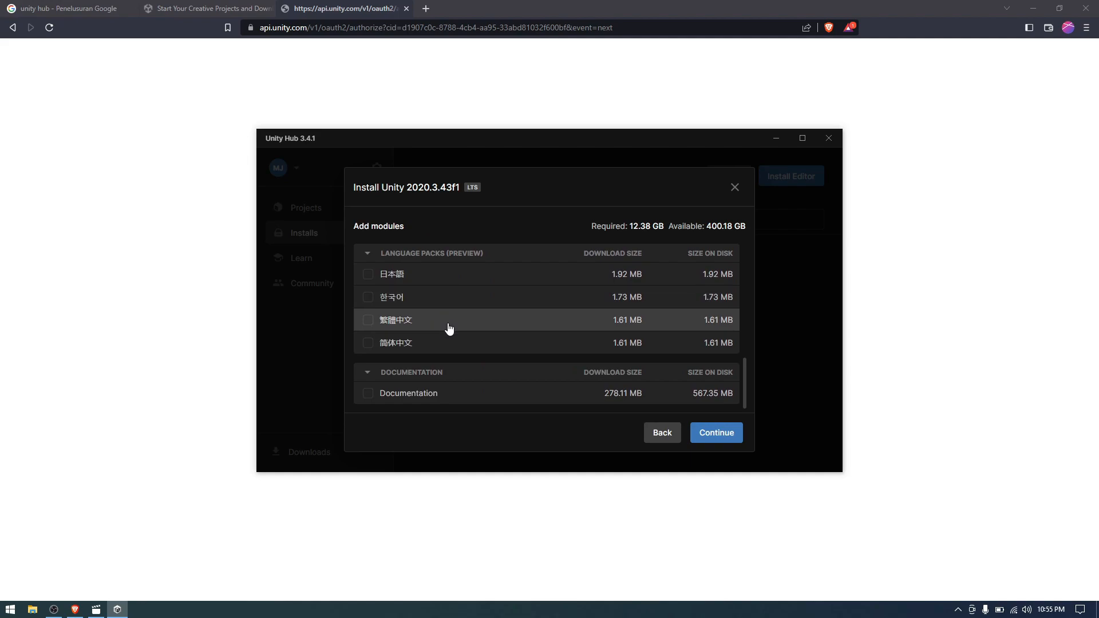
{"action": "left_click", "coordinate": [395, 393]}
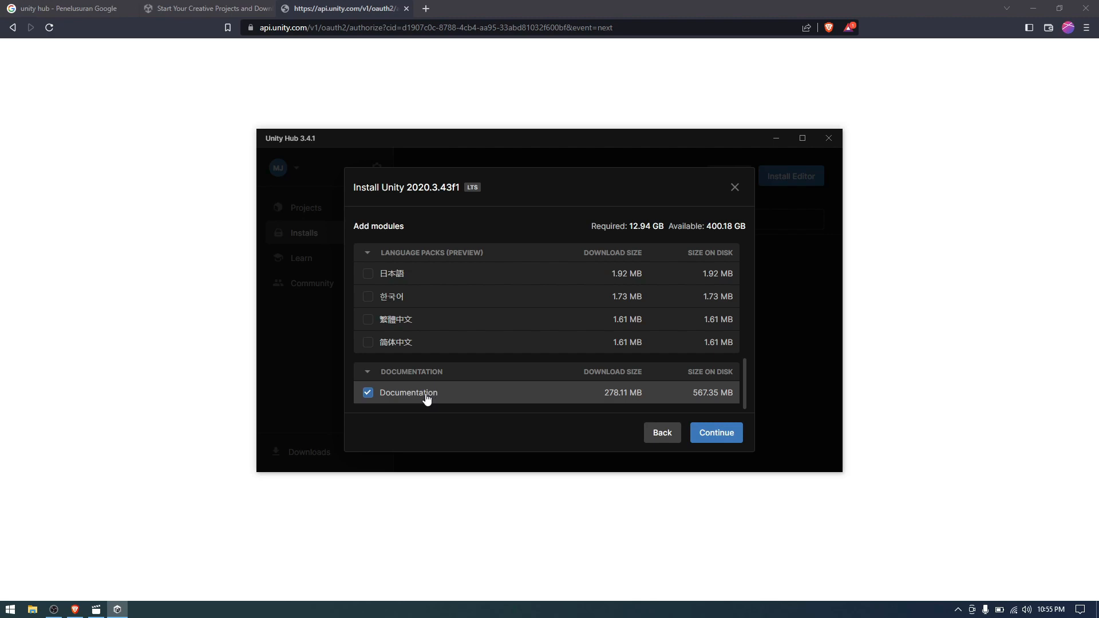
{"action": "left_click", "coordinate": [427, 399]}
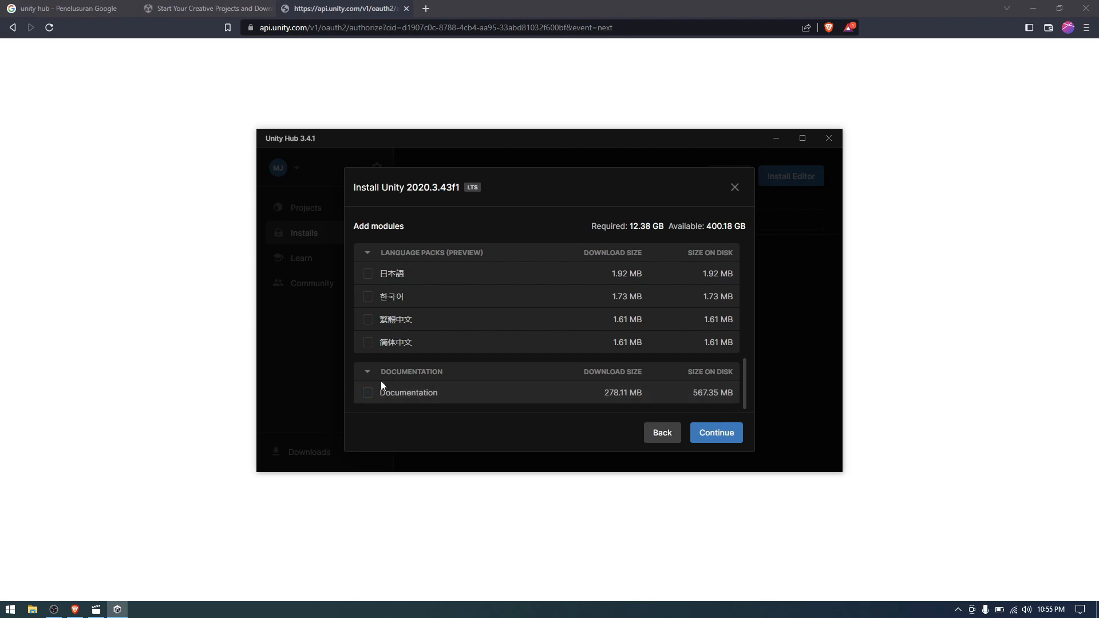
{"action": "scroll", "coordinate": [454, 400], "scroll_direction": "up", "scroll_amount": 3}
{"action": "scroll", "coordinate": [455, 358], "scroll_direction": "up", "scroll_amount": 5}
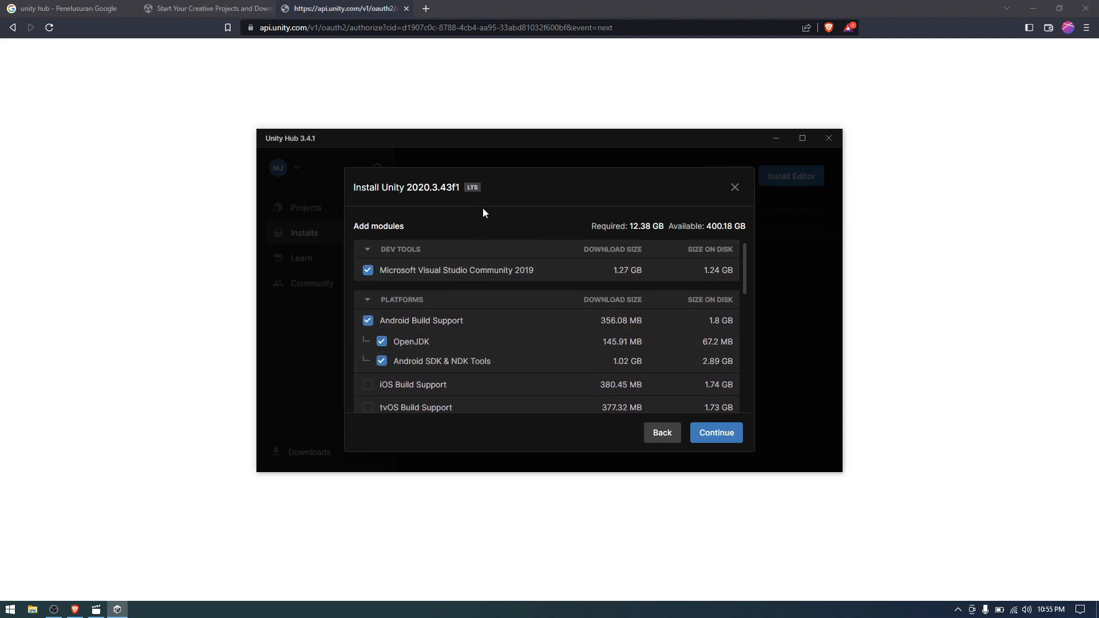
Review the whole list of selected modules and proceed to the license terms
{"action": "scroll", "coordinate": [659, 346], "scroll_direction": "down", "scroll_amount": 10}
{"action": "scroll", "coordinate": [658, 346], "scroll_direction": "up", "scroll_amount": 8}
{"action": "scroll", "coordinate": [594, 292], "scroll_direction": "down", "scroll_amount": 4}
{"action": "scroll", "coordinate": [560, 346], "scroll_direction": "up", "scroll_amount": 8}
{"action": "left_click", "coordinate": [727, 435]}
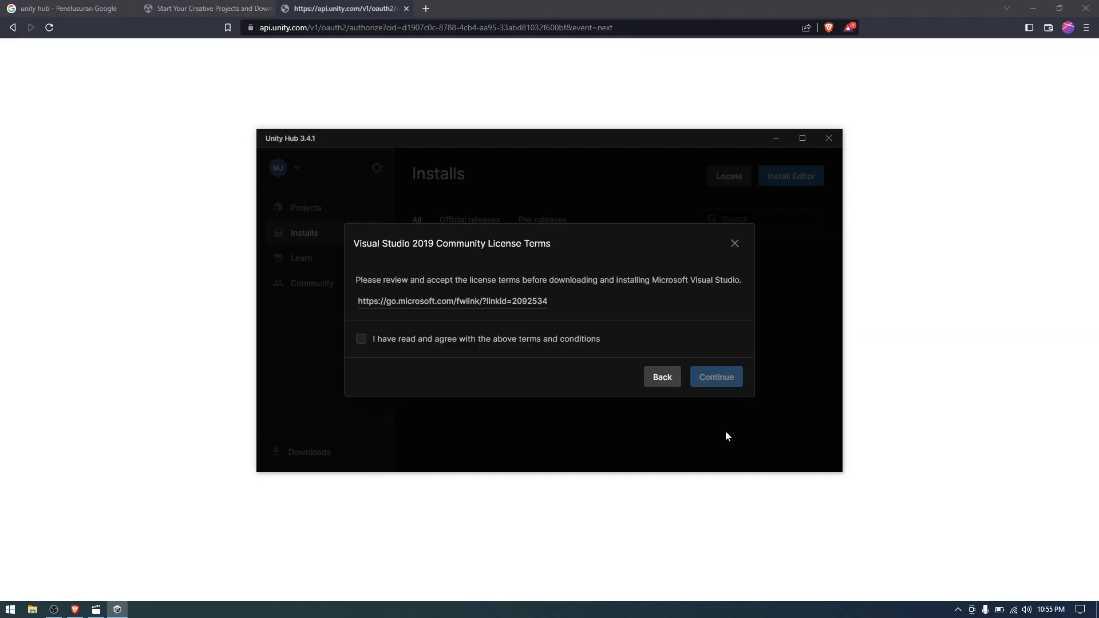
Agree to the Visual Studio 2019 Community and the Android SDK and NDK license terms, and start the installation
{"action": "left_click", "coordinate": [543, 344]}
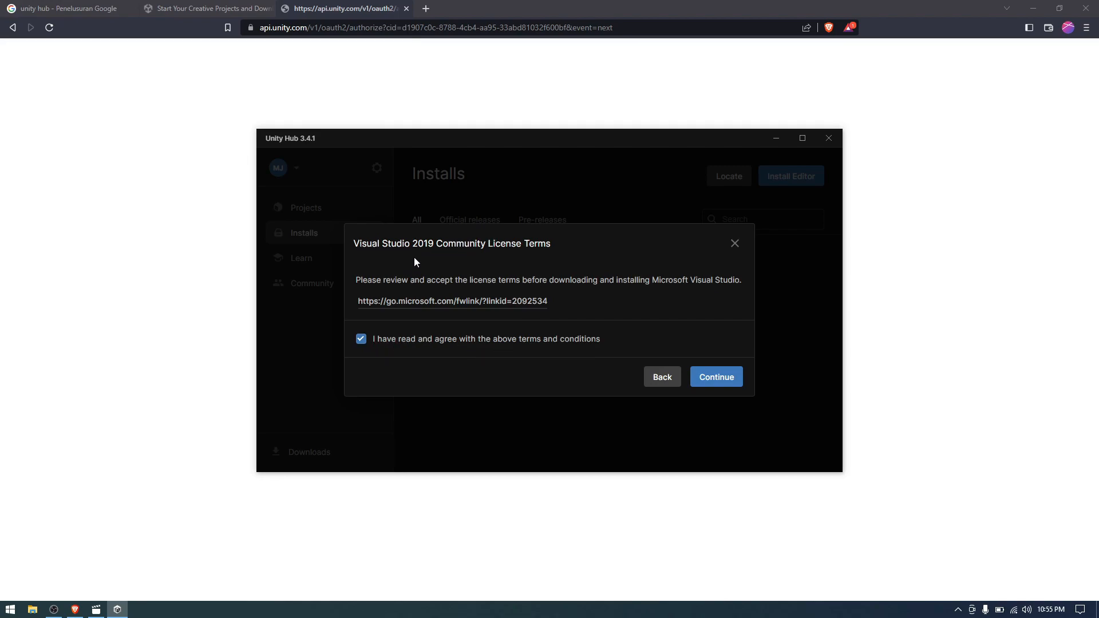
{"action": "left_click", "coordinate": [717, 377]}
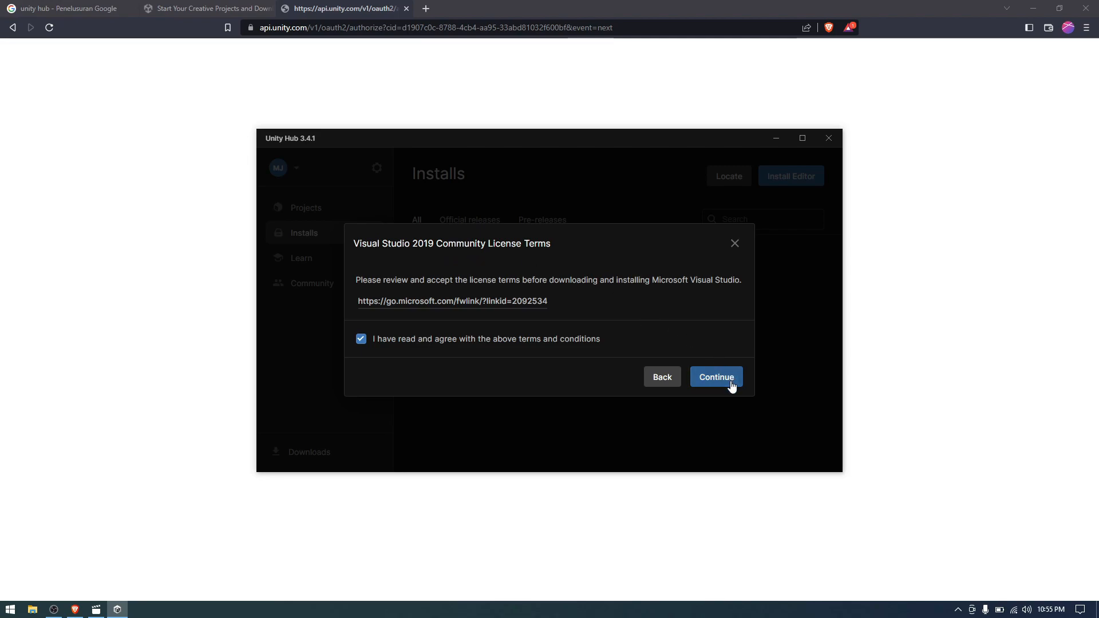
{"action": "left_click", "coordinate": [716, 377]}
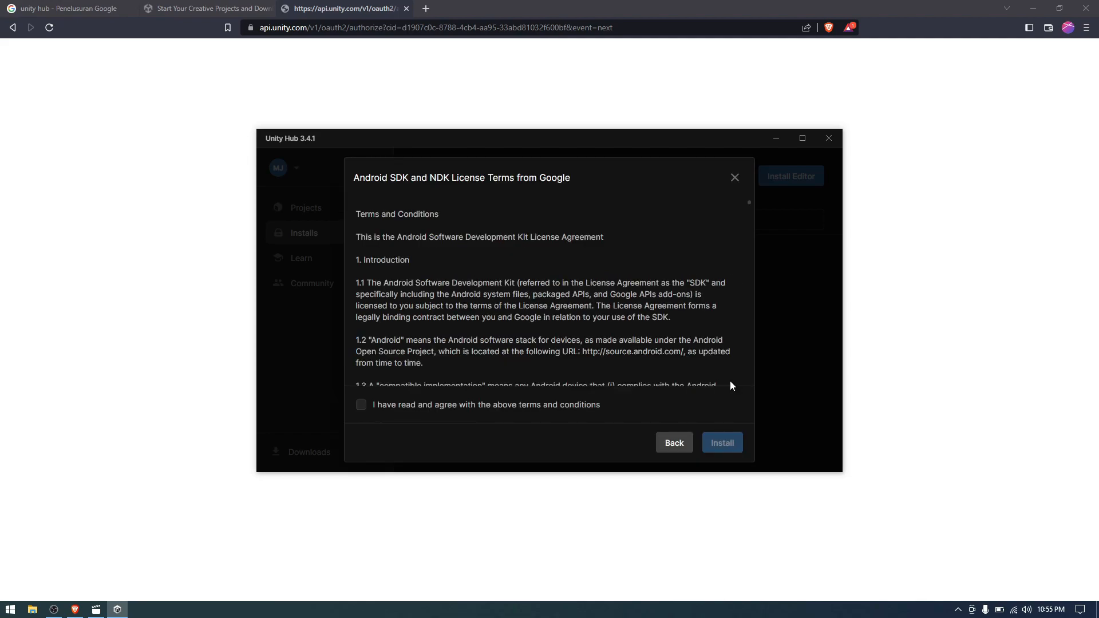
{"action": "left_click", "coordinate": [479, 412]}
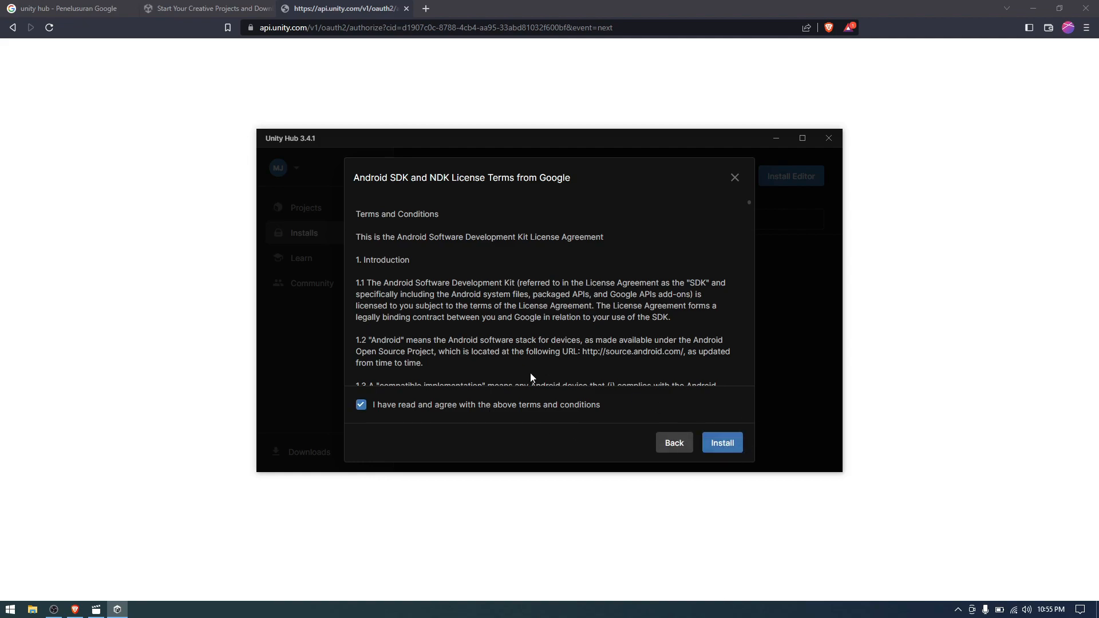
{"action": "left_click", "coordinate": [723, 443]}
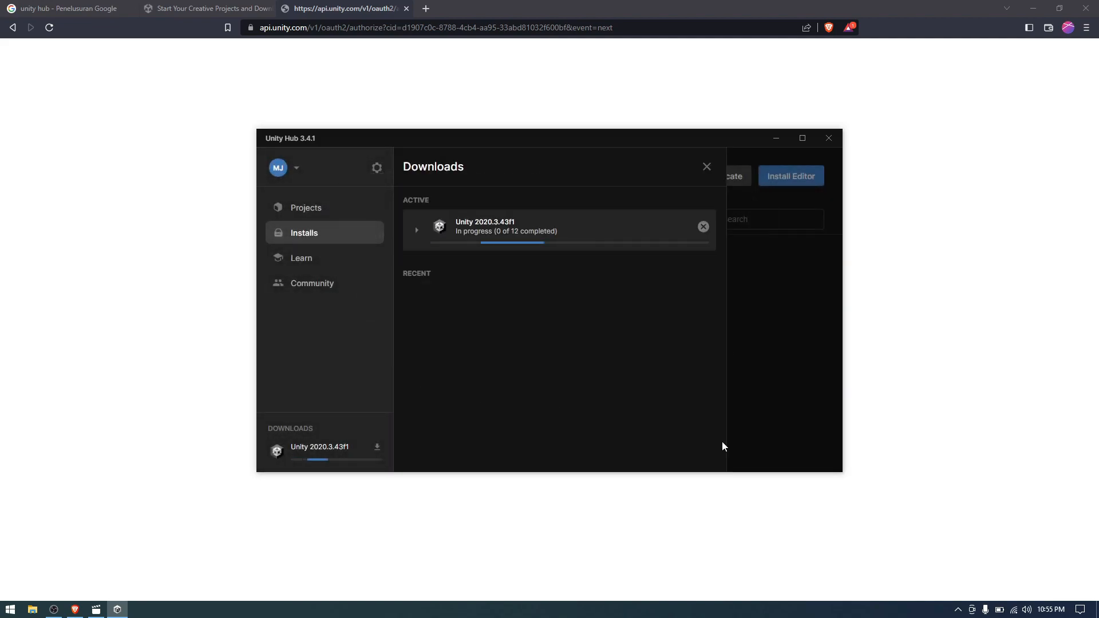
Examine the download progress of the individual Unity 2020.3.43f1 components, and collapse the list again
{"action": "left_click", "coordinate": [414, 232]}
{"action": "scroll", "coordinate": [447, 240], "scroll_direction": "down", "scroll_amount": 3}
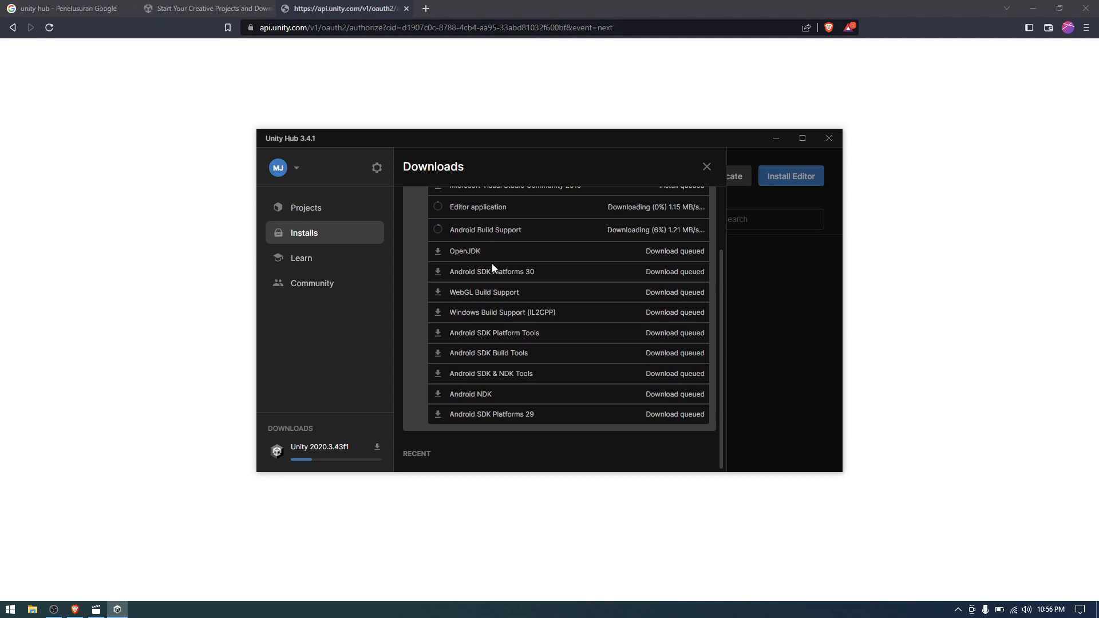
{"action": "scroll", "coordinate": [481, 240], "scroll_direction": "up", "scroll_amount": 1}
{"action": "scroll", "coordinate": [475, 233], "scroll_direction": "up", "scroll_amount": 1}
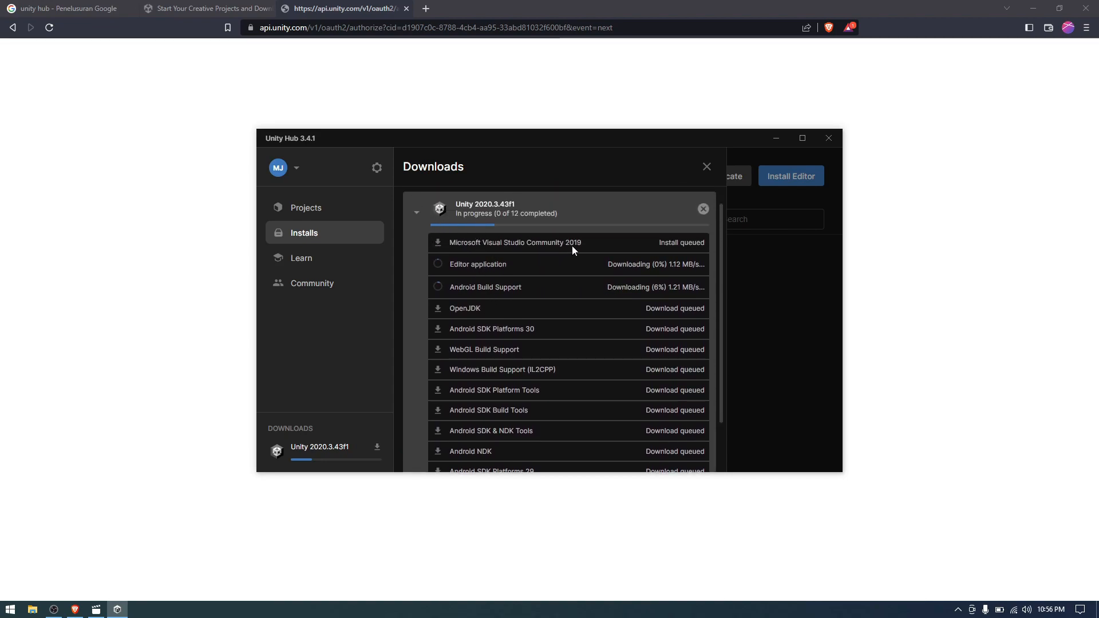
{"action": "scroll", "coordinate": [606, 255], "scroll_direction": "down", "scroll_amount": 3}
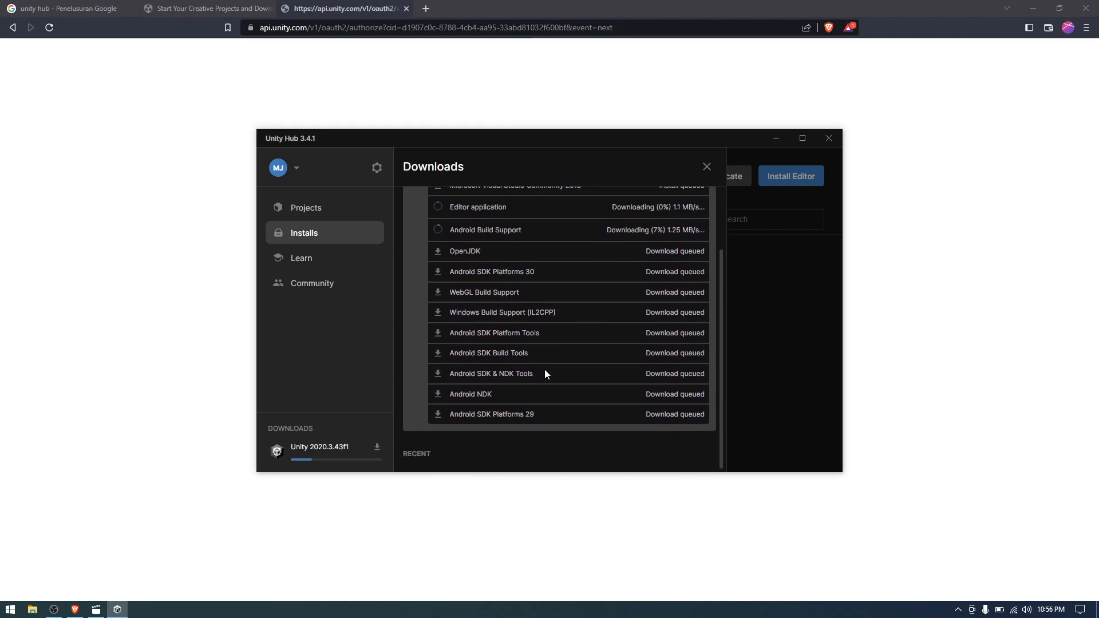
{"action": "scroll", "coordinate": [545, 343], "scroll_direction": "up", "scroll_amount": 3}
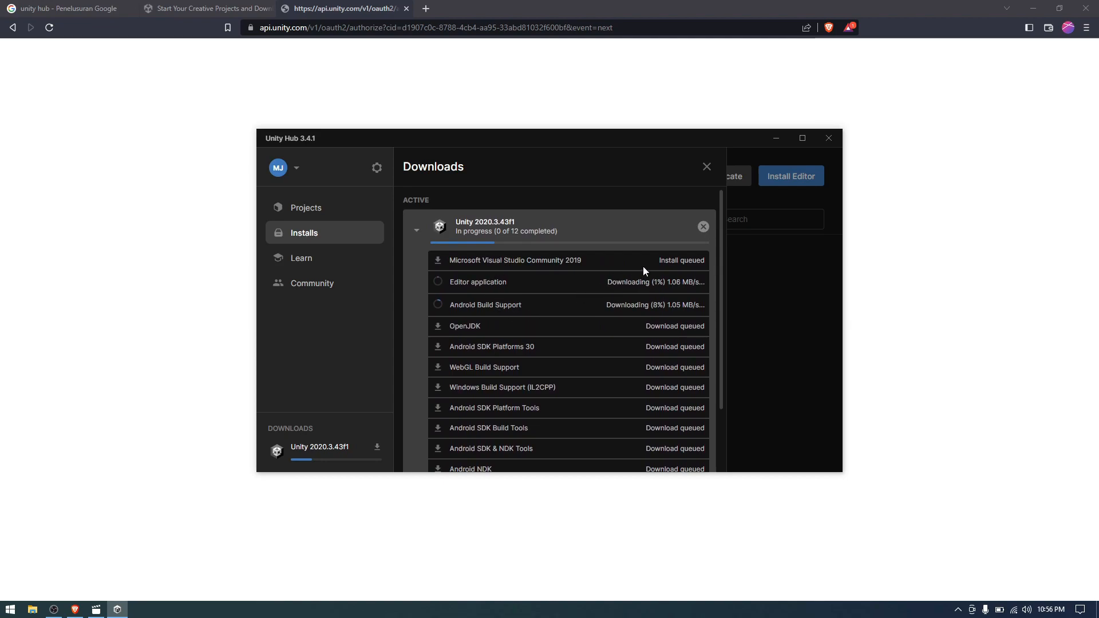
{"action": "scroll", "coordinate": [647, 275], "scroll_direction": "down", "scroll_amount": 3}
{"action": "scroll", "coordinate": [616, 419], "scroll_direction": "up", "scroll_amount": 3}
{"action": "left_click", "coordinate": [417, 230]}
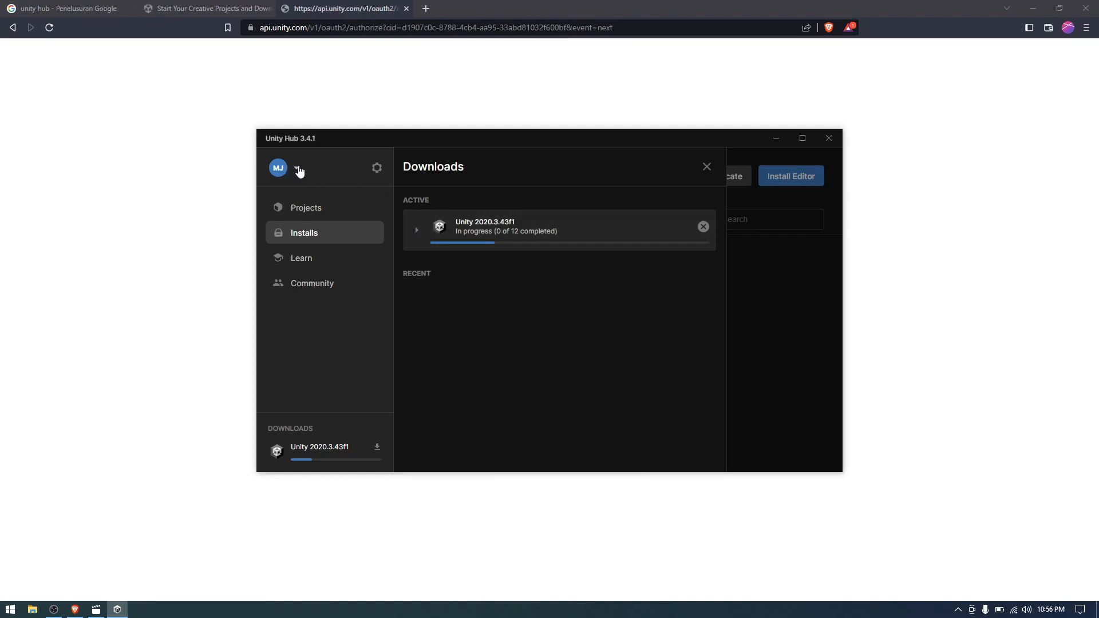
Open the account settings in the browser and look through the Settings, Privacy, My Seats, Redeem a product code and Sub-processors pages
{"action": "left_click", "coordinate": [297, 170]}
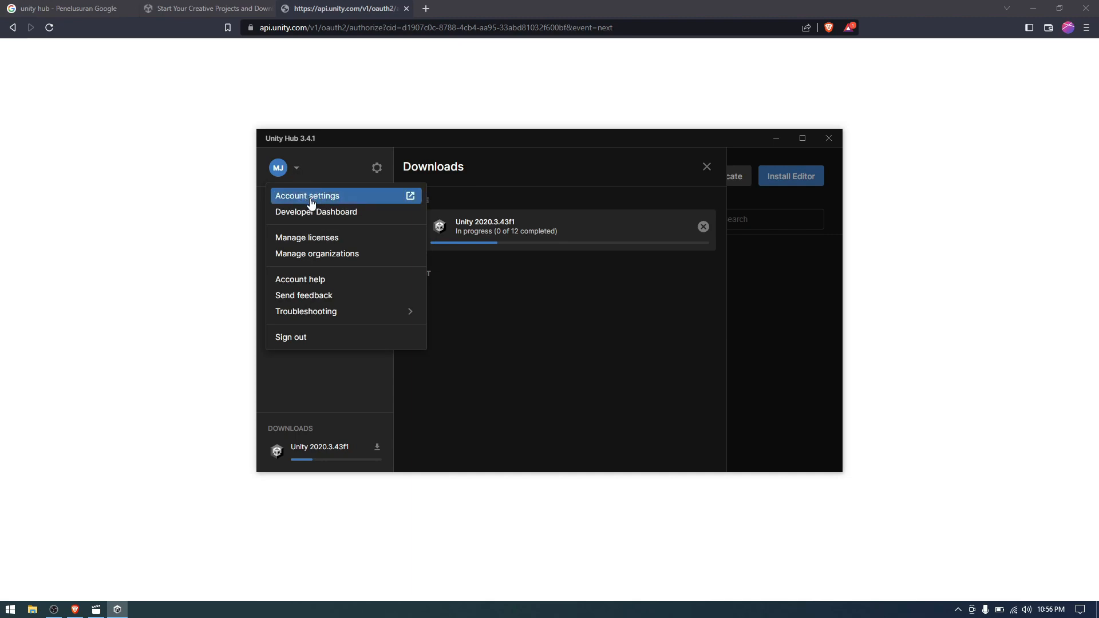
{"action": "left_click", "coordinate": [310, 197]}
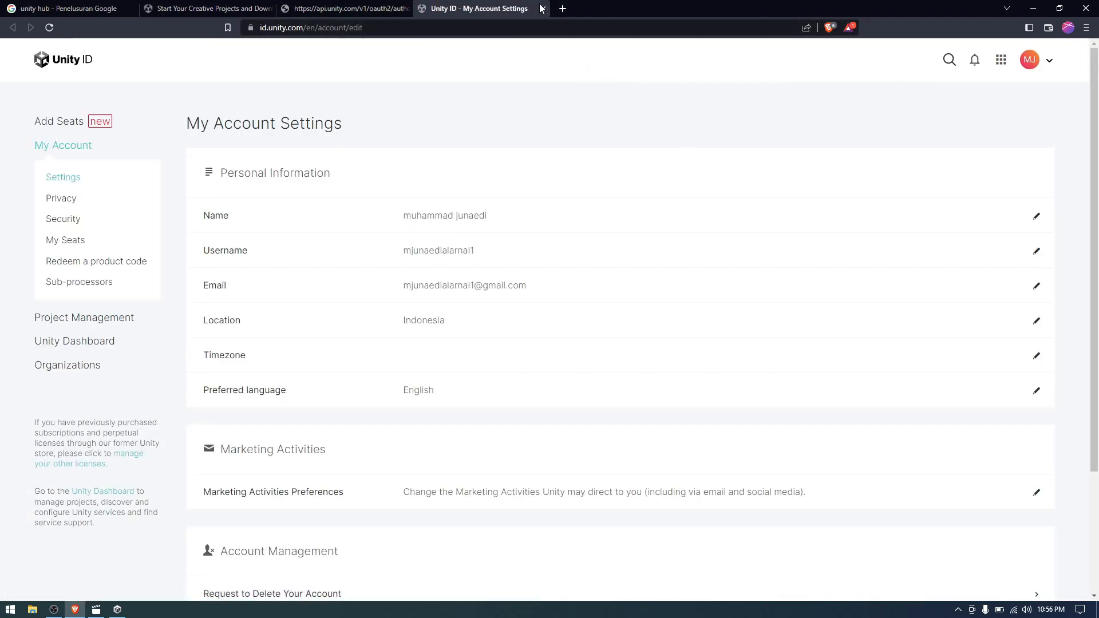
{"action": "scroll", "coordinate": [562, 103], "scroll_direction": "down", "scroll_amount": 3}
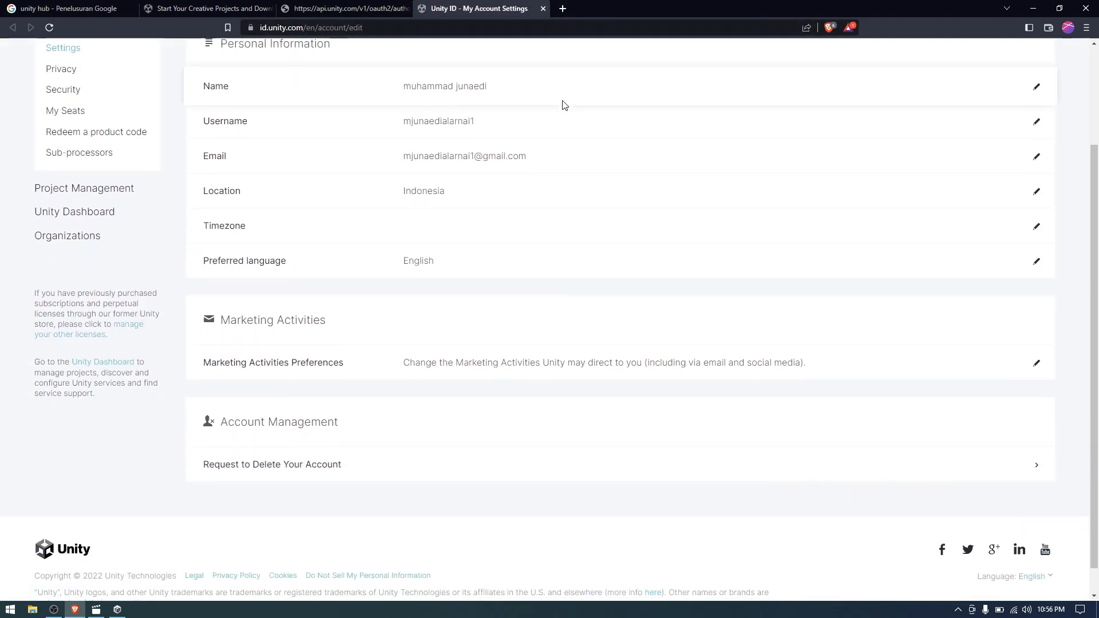
{"action": "scroll", "coordinate": [563, 105], "scroll_direction": "up", "scroll_amount": 3}
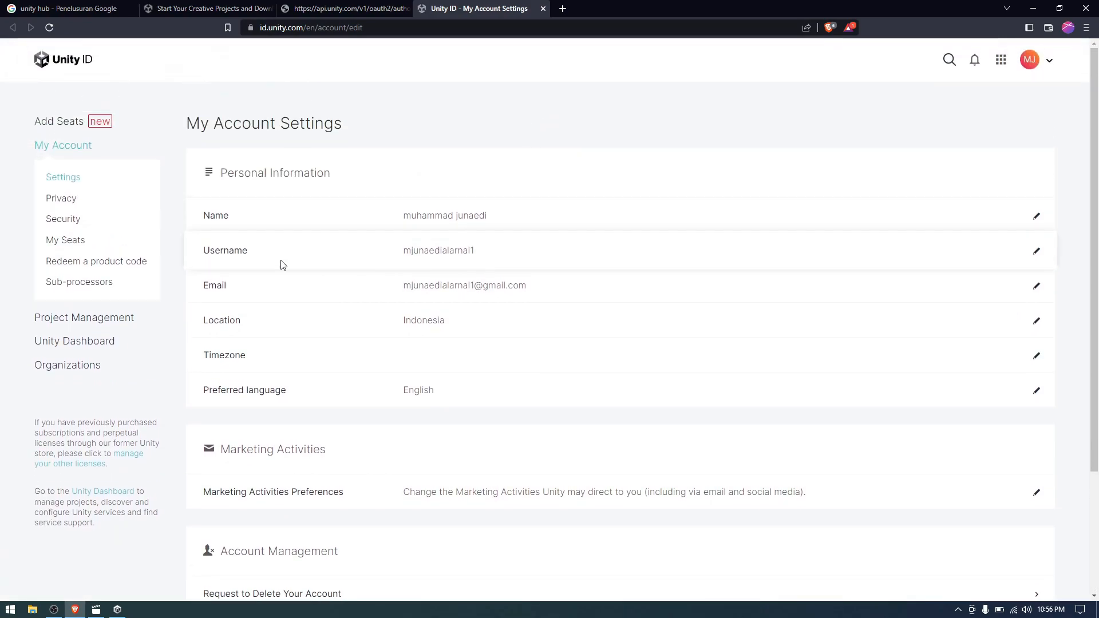
{"action": "left_click", "coordinate": [68, 200]}
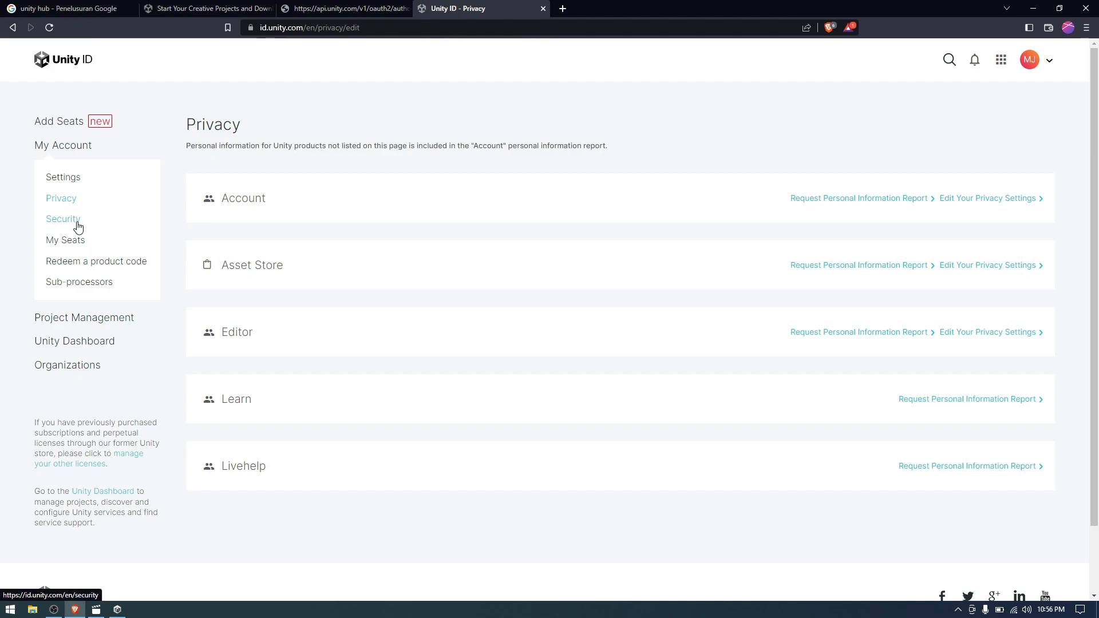
{"action": "left_click", "coordinate": [72, 243]}
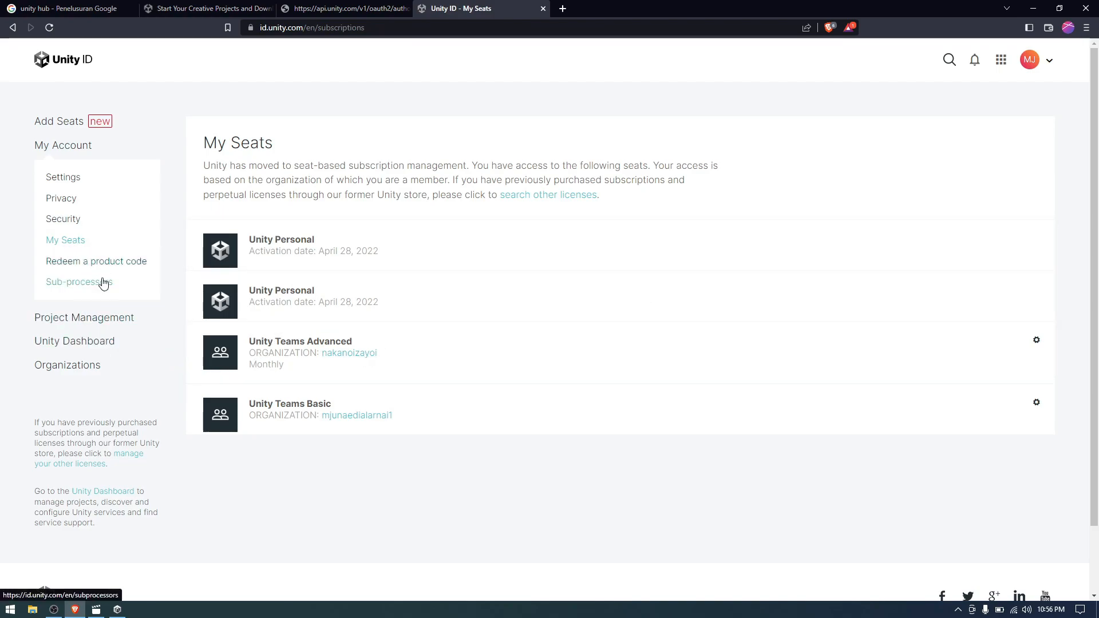
{"action": "left_click", "coordinate": [75, 262]}
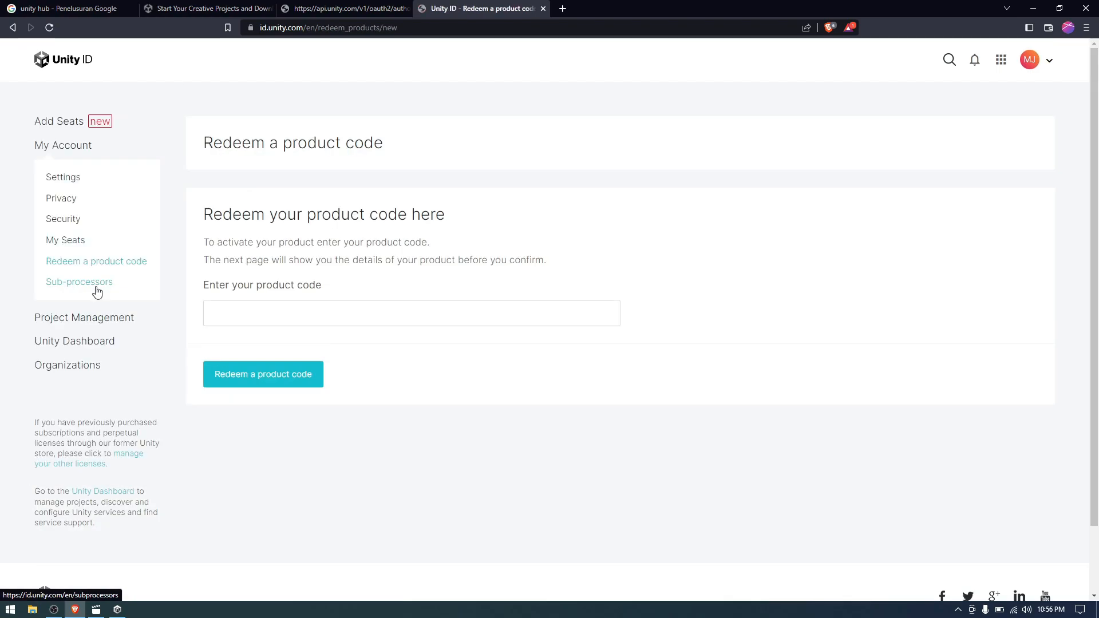
{"action": "left_click", "coordinate": [104, 286]}
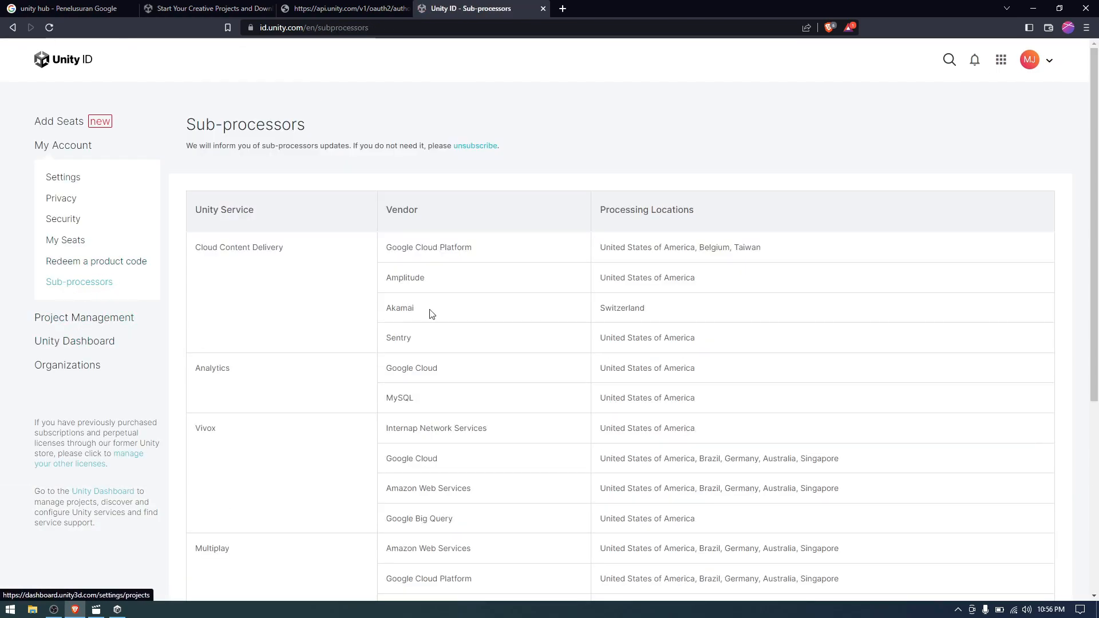
Finish viewing the Sub-processors page, switch to Unity Hub, and look through the account options including Troubleshooting
{"action": "scroll", "coordinate": [506, 297], "scroll_direction": "down", "scroll_amount": 5}
{"action": "scroll", "coordinate": [265, 426], "scroll_direction": "up", "scroll_amount": 5}
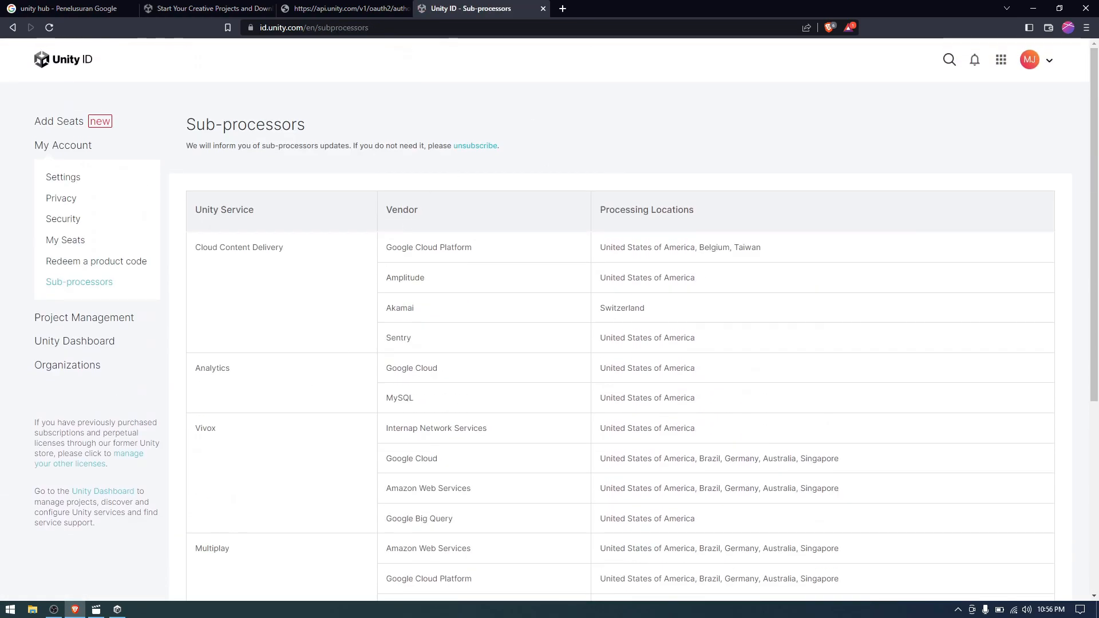
{"action": "left_click", "coordinate": [117, 610]}
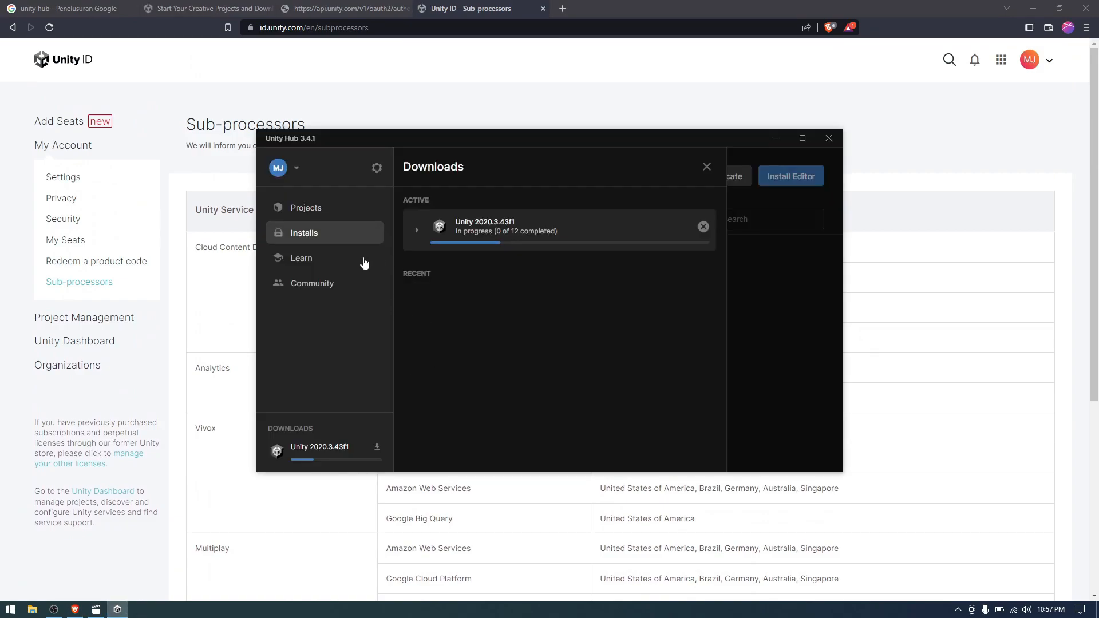
{"action": "left_click", "coordinate": [287, 166]}
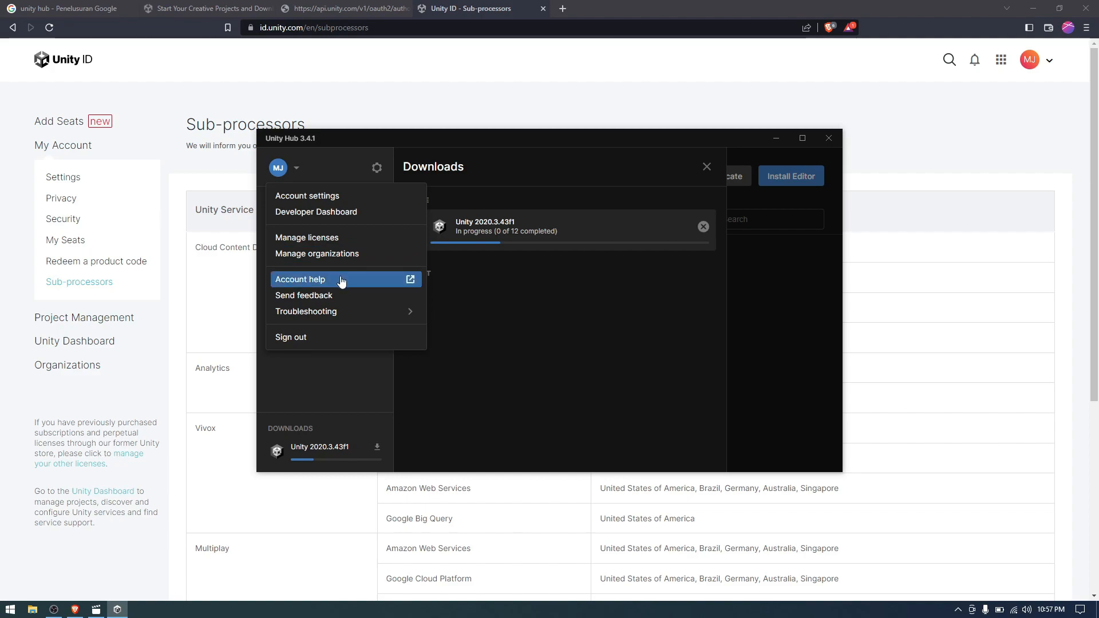
{"action": "mouse_move", "coordinate": [371, 309]}
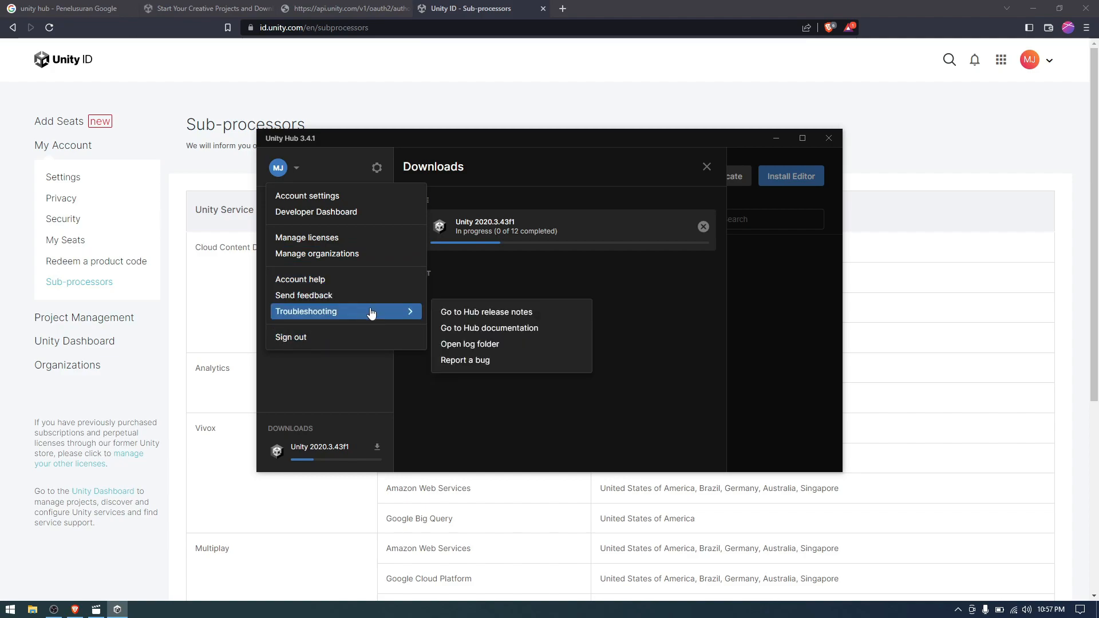
{"action": "left_click", "coordinate": [524, 179]}
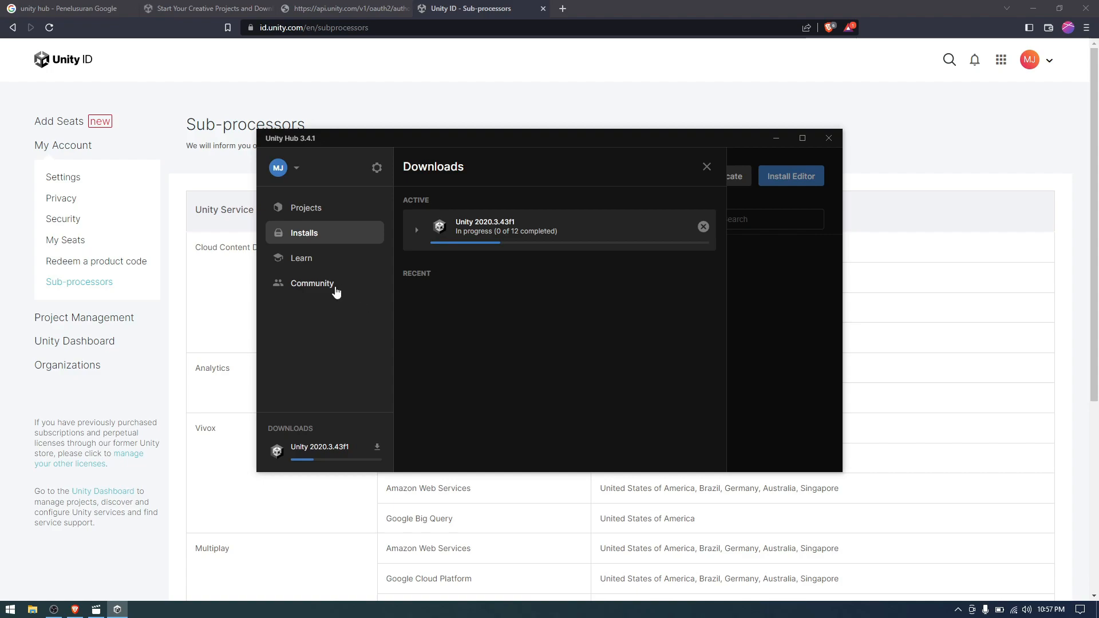
Close the downloads list and open the Unity download archive page through the Archive section of the Install Unity Editor dialog
{"action": "left_click", "coordinate": [796, 304]}
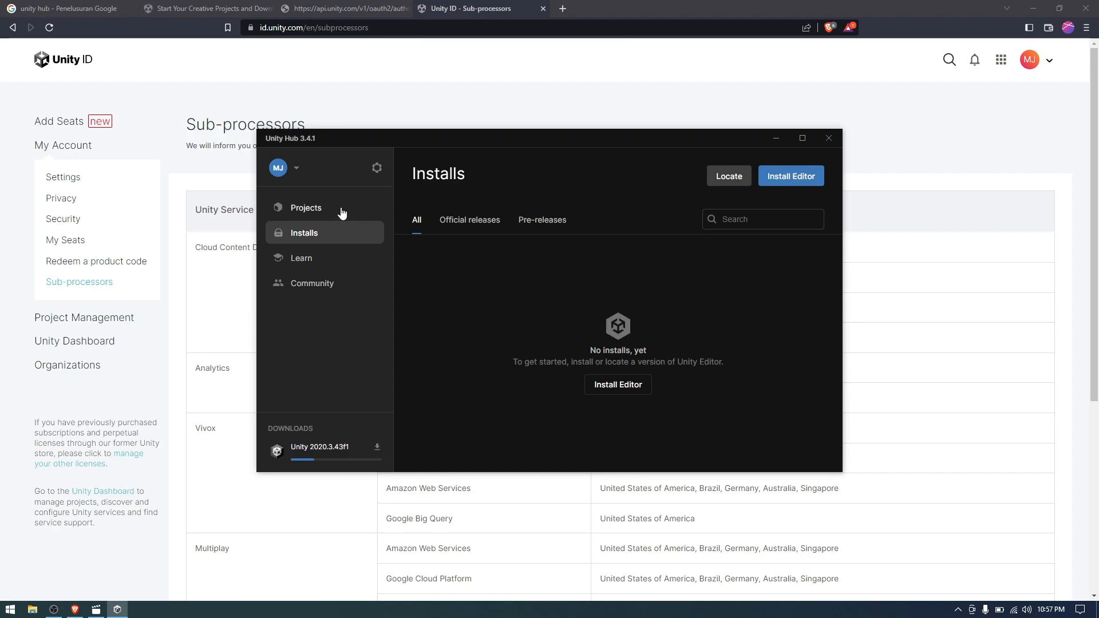
{"action": "left_click", "coordinate": [797, 178]}
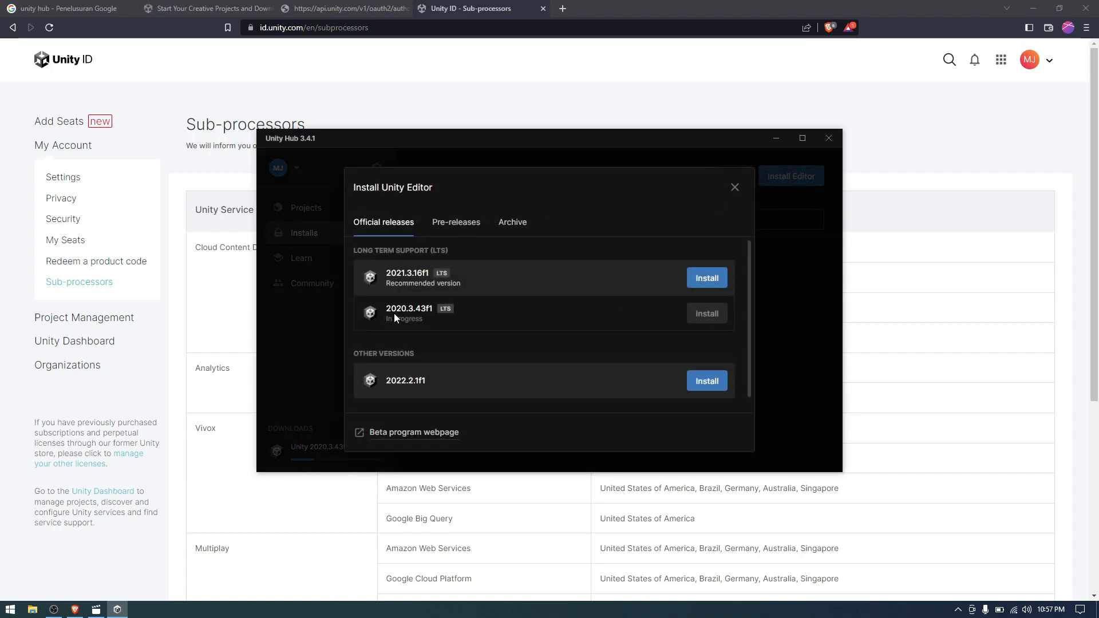
{"action": "scroll", "coordinate": [432, 310], "scroll_direction": "down", "scroll_amount": 1}
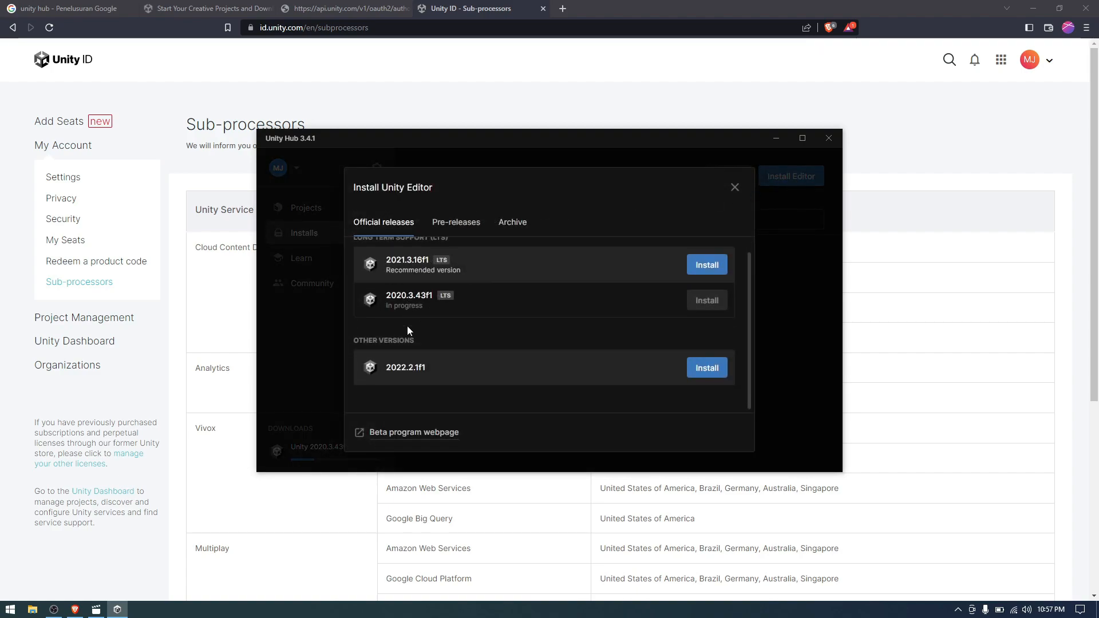
{"action": "left_click", "coordinate": [512, 223]}
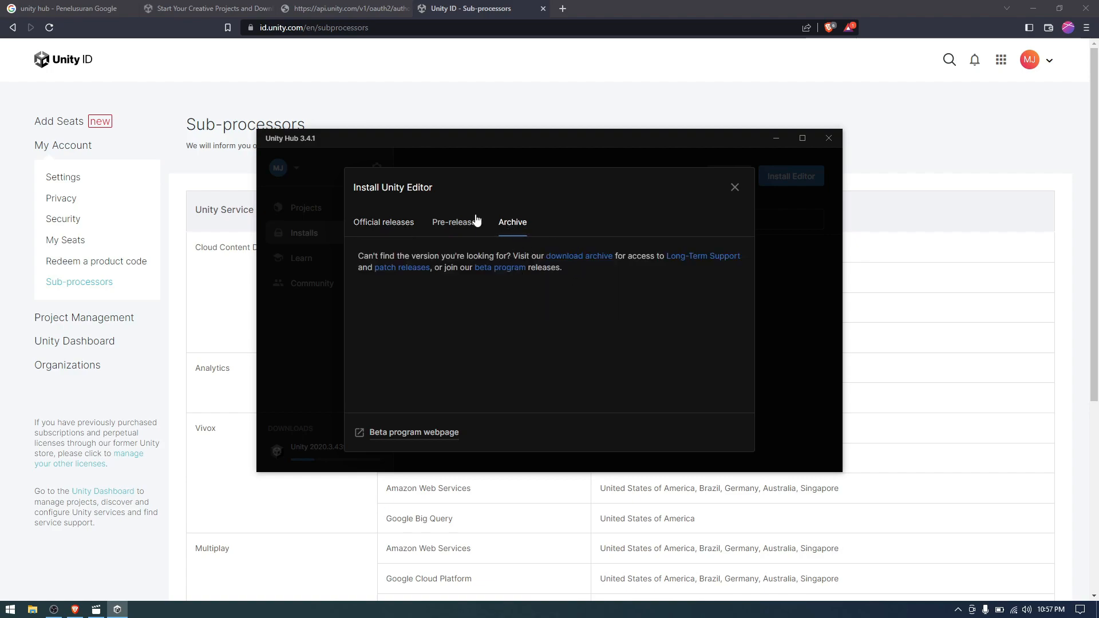
{"action": "left_click", "coordinate": [586, 258]}
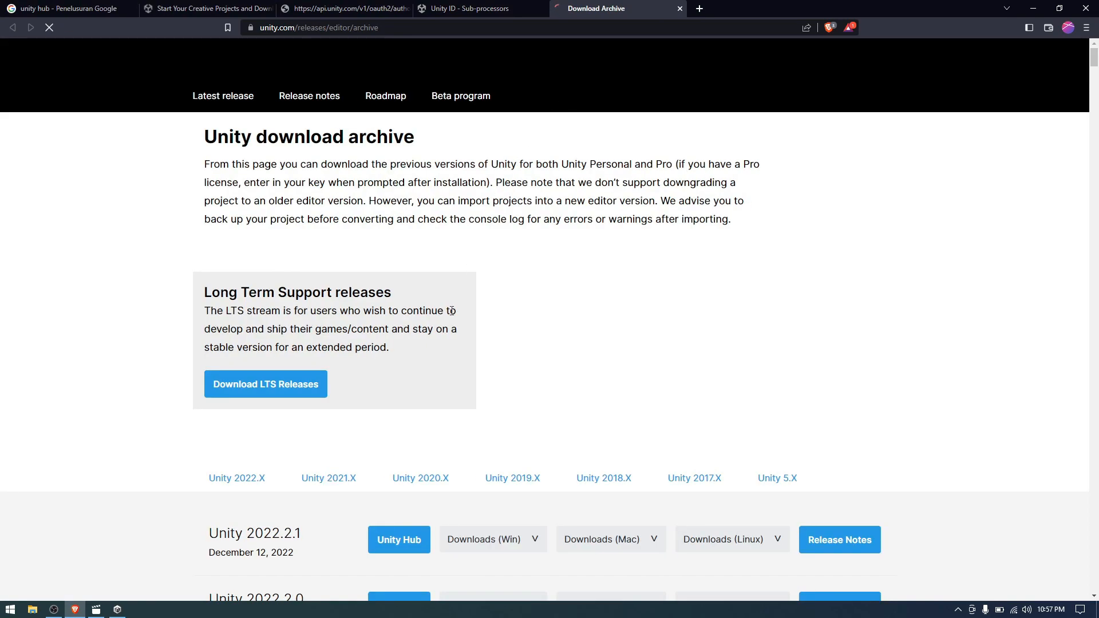
Look through the archived releases of the Unity 2017.X to 2022.X and Unity 5.X series on the download archive page
{"action": "scroll", "coordinate": [466, 350], "scroll_direction": "down", "scroll_amount": 2}
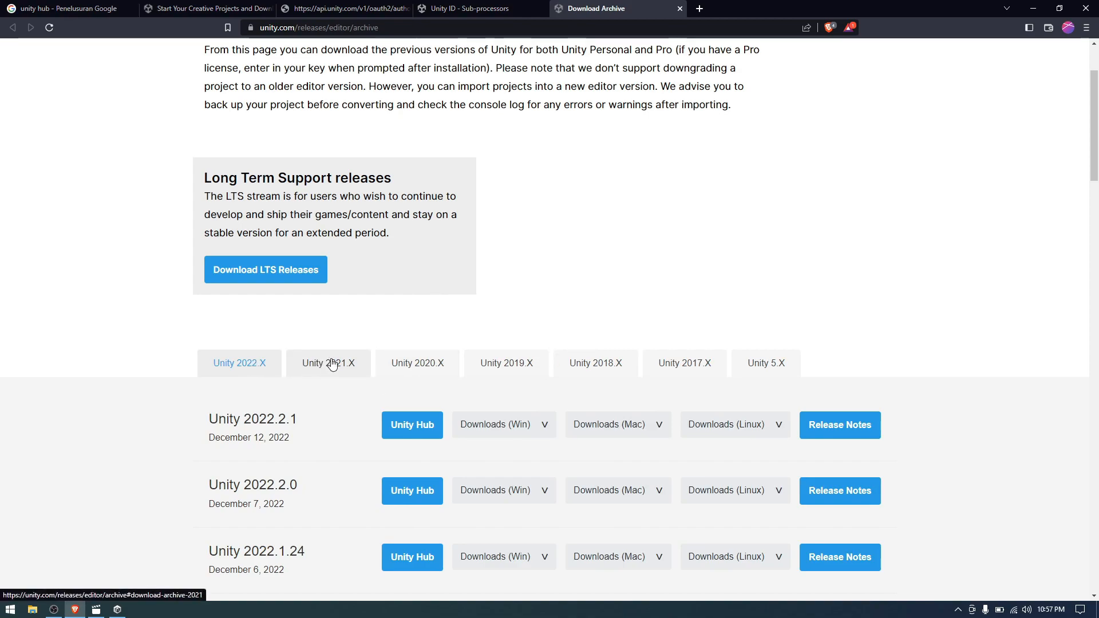
{"action": "left_click", "coordinate": [518, 368]}
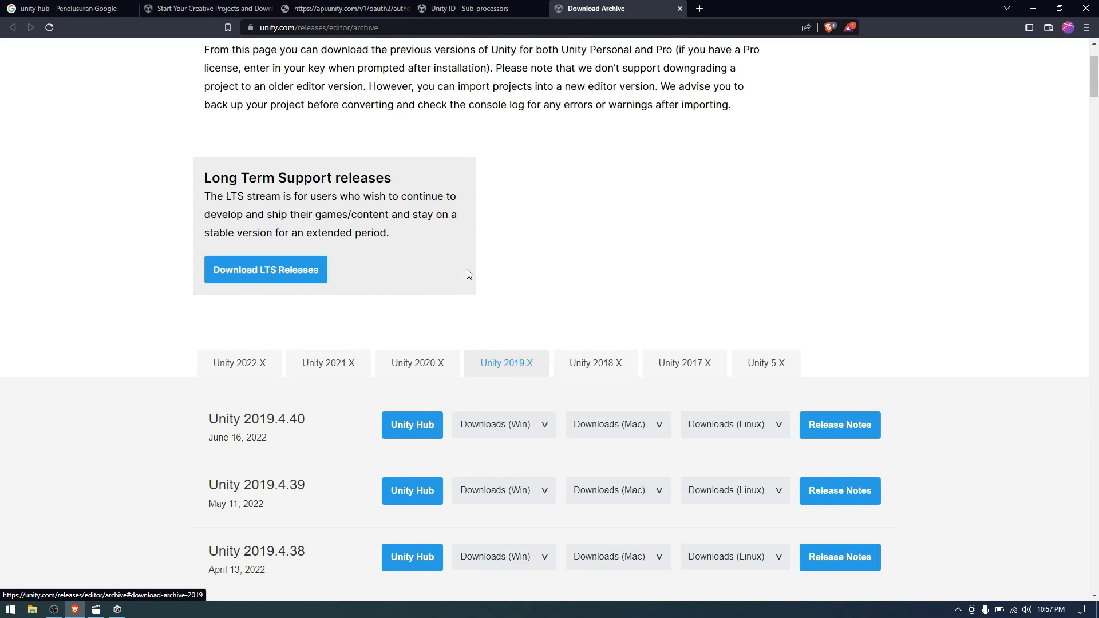
{"action": "left_click", "coordinate": [781, 371]}
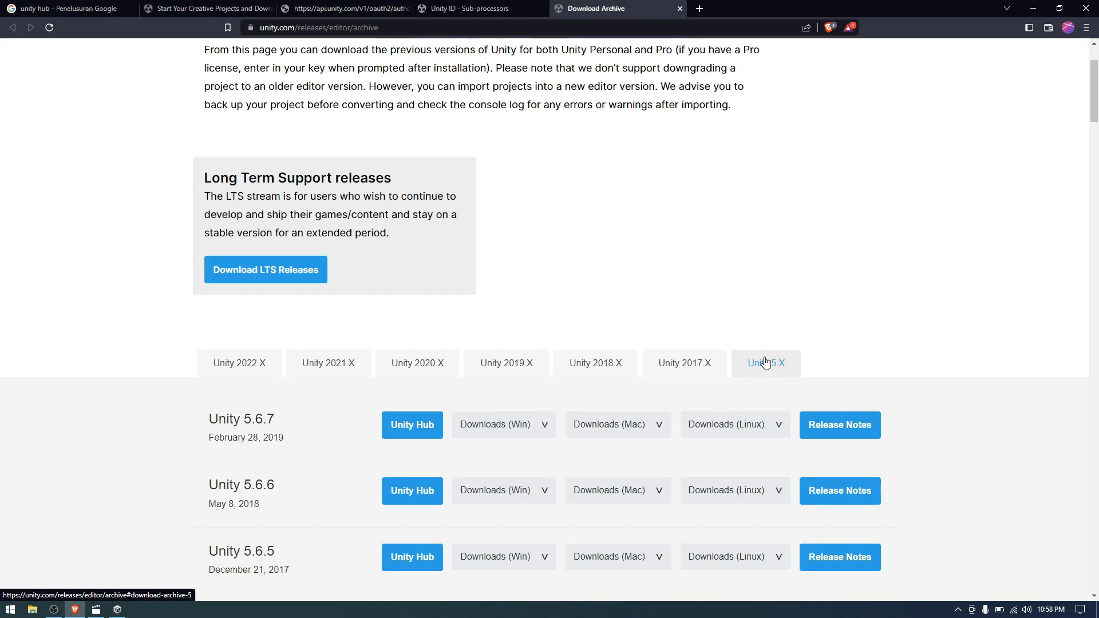
{"action": "left_click", "coordinate": [701, 366]}
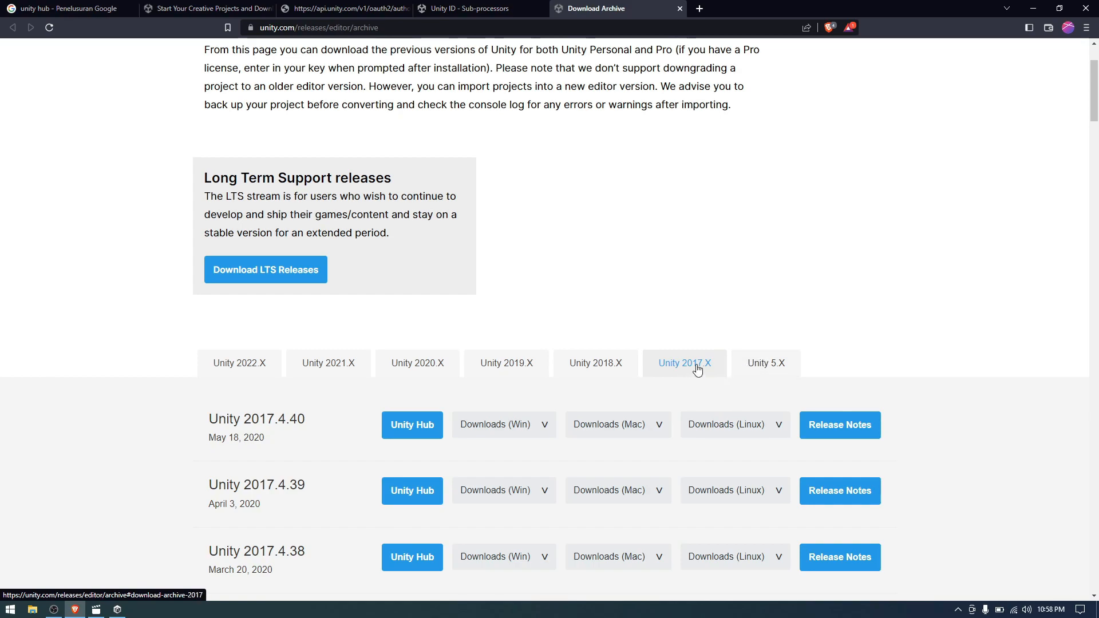
{"action": "left_click", "coordinate": [611, 367]}
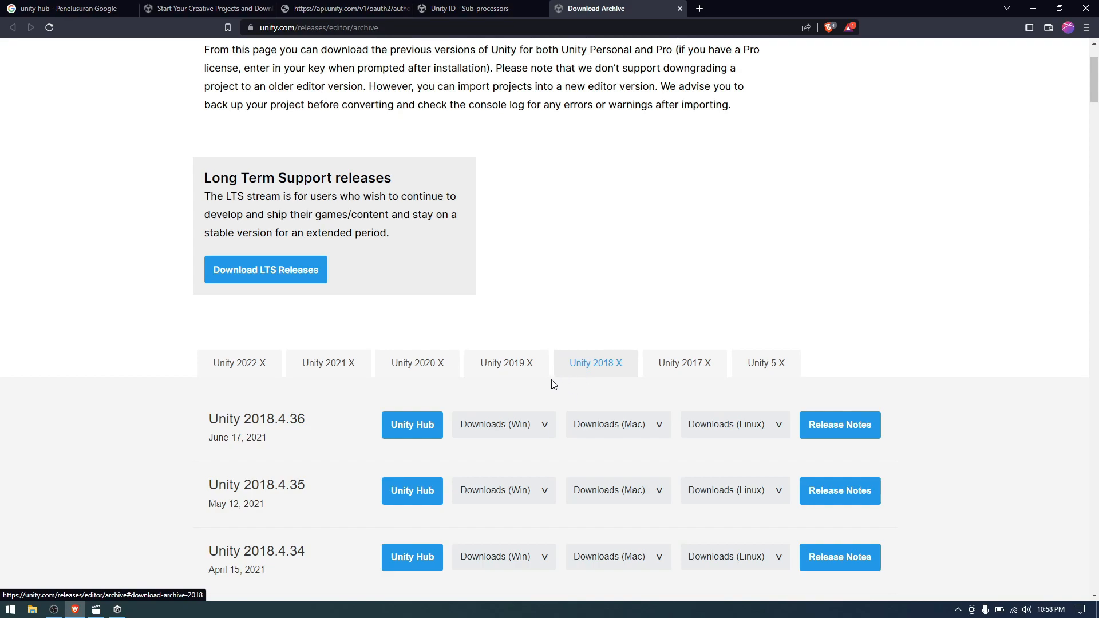
{"action": "left_click", "coordinate": [506, 364]}
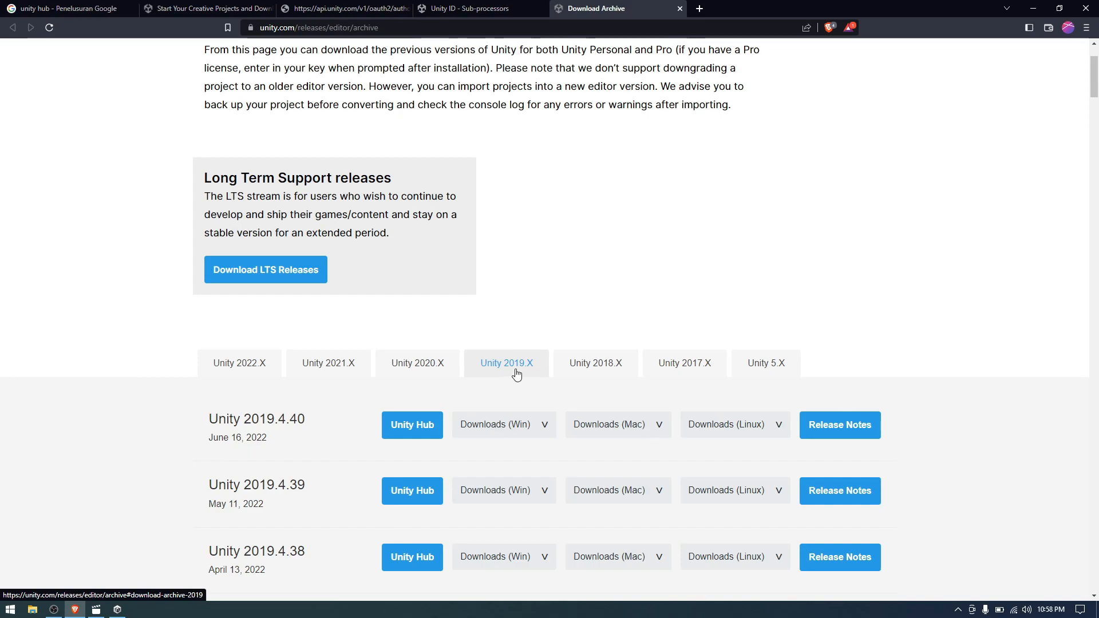
{"action": "left_click", "coordinate": [432, 371]}
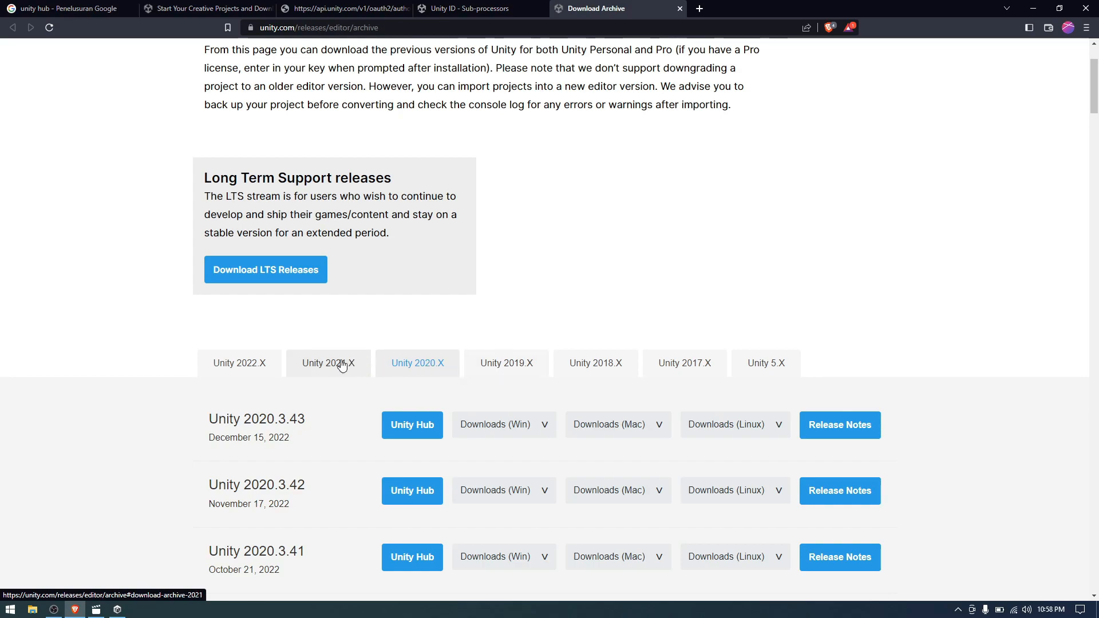
{"action": "left_click", "coordinate": [262, 367]}
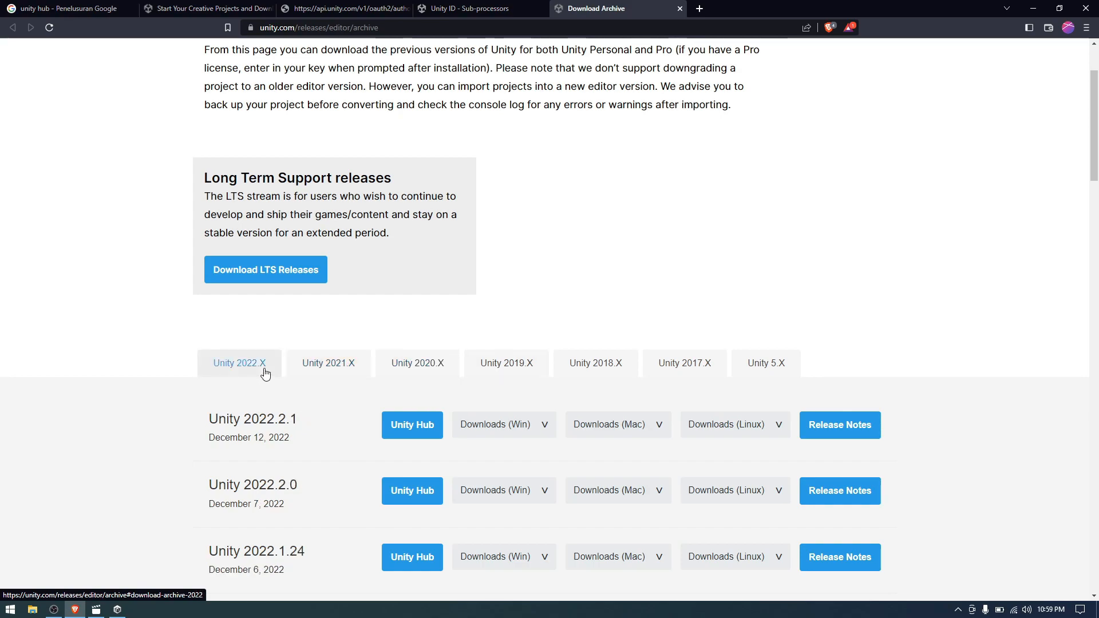
{"action": "scroll", "coordinate": [337, 382], "scroll_direction": "down", "scroll_amount": 9}
{"action": "scroll", "coordinate": [338, 382], "scroll_direction": "up", "scroll_amount": 10}
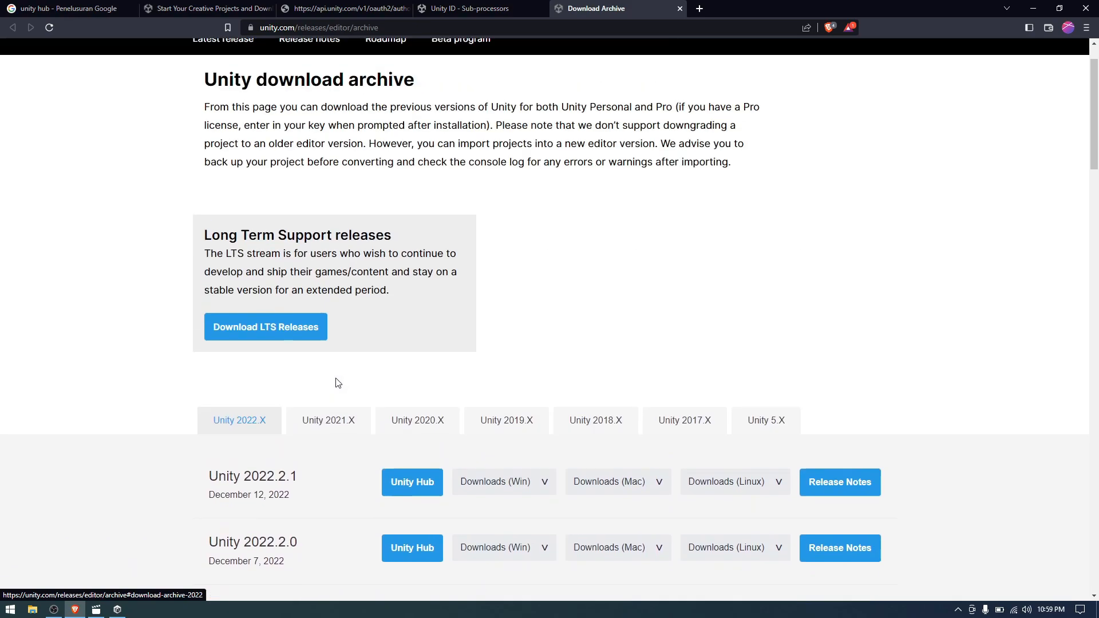
{"action": "left_click", "coordinate": [346, 479]}
{"action": "left_click", "coordinate": [417, 478]}
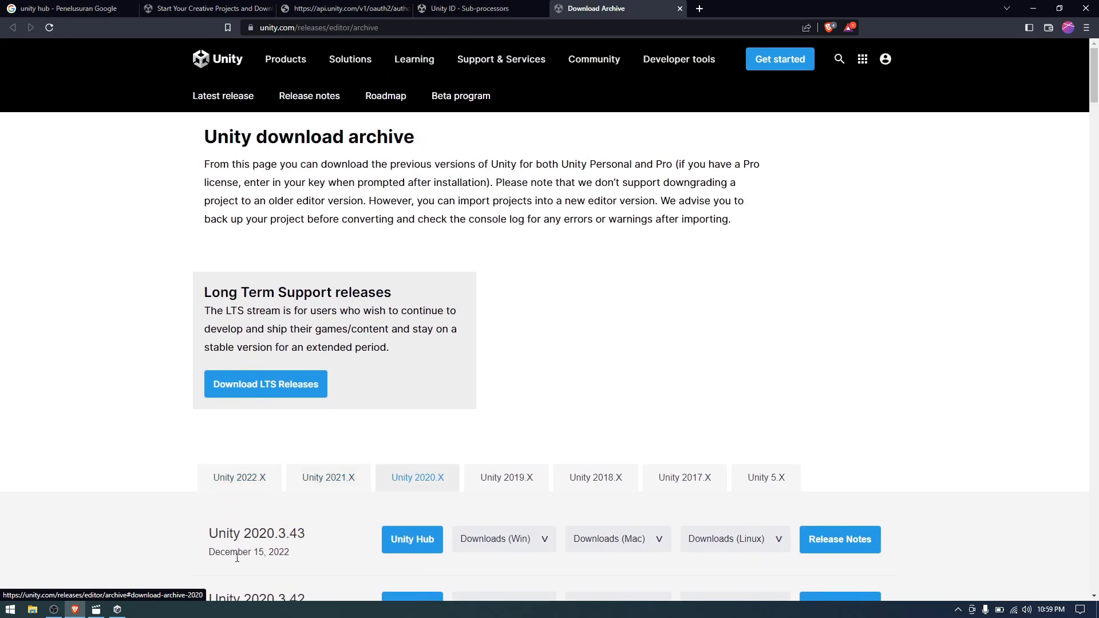
Switch to Unity Hub, close the Install Unity Editor dialog, and return to the download archive in the browser
{"action": "left_click", "coordinate": [117, 609]}
{"action": "left_click", "coordinate": [298, 364]}
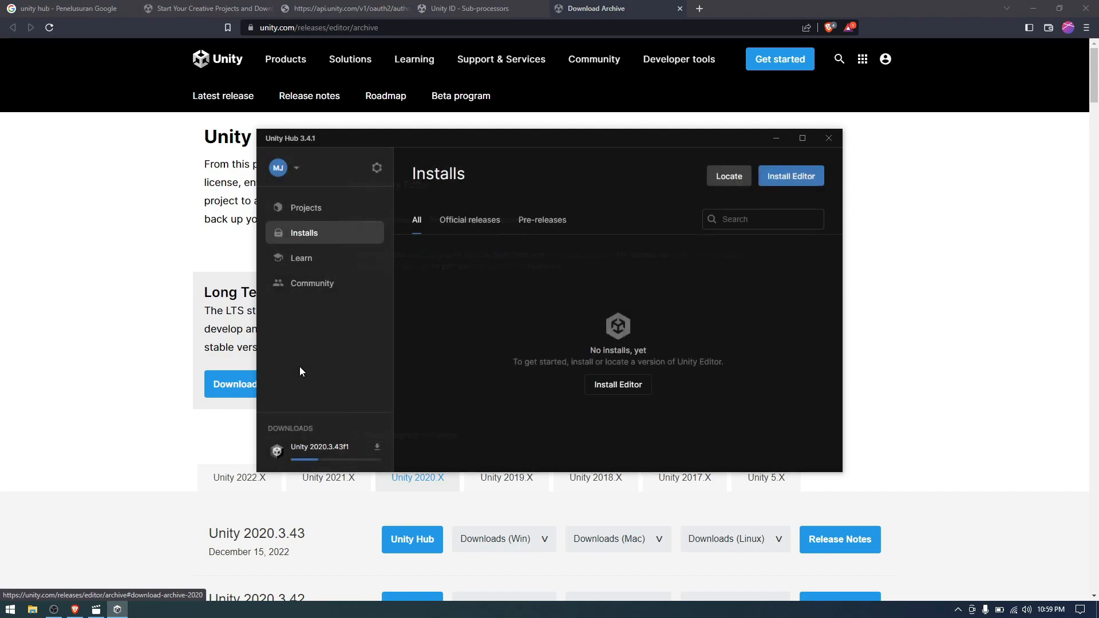
{"action": "left_click", "coordinate": [155, 450]}
Choose Unity 2019.4.40 from the Unity 2019.X releases and open its installation in Unity Hub
{"action": "left_click", "coordinate": [516, 479]}
{"action": "scroll", "coordinate": [521, 498], "scroll_direction": "down", "scroll_amount": 4}
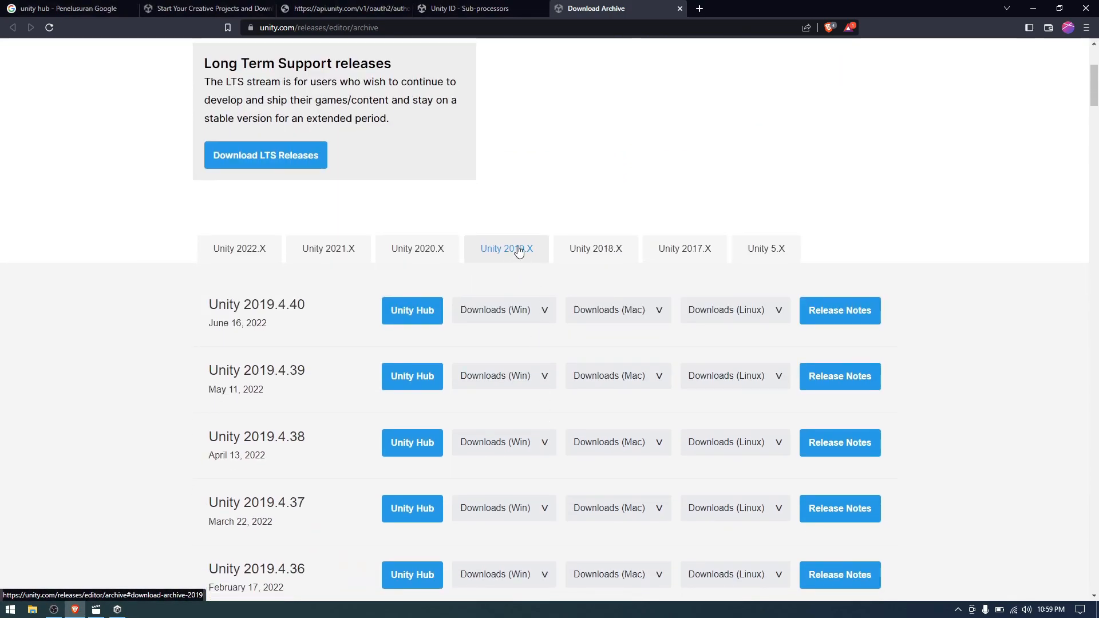
{"action": "scroll", "coordinate": [510, 255], "scroll_direction": "up", "scroll_amount": 5}
{"action": "scroll", "coordinate": [498, 343], "scroll_direction": "down", "scroll_amount": 3}
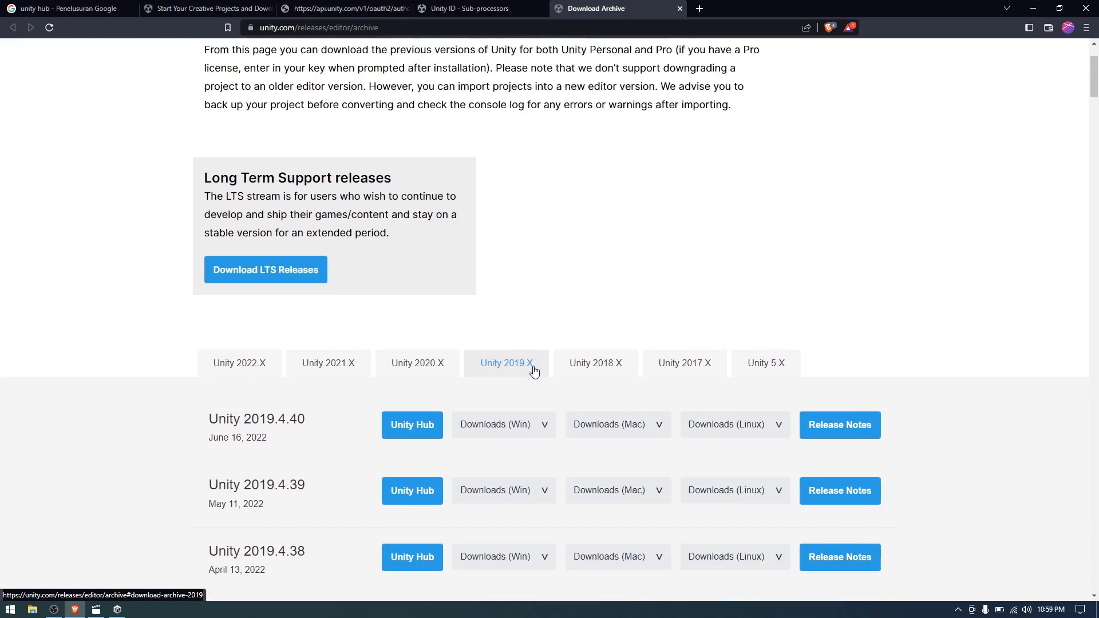
{"action": "scroll", "coordinate": [259, 424], "scroll_direction": "down", "scroll_amount": 1}
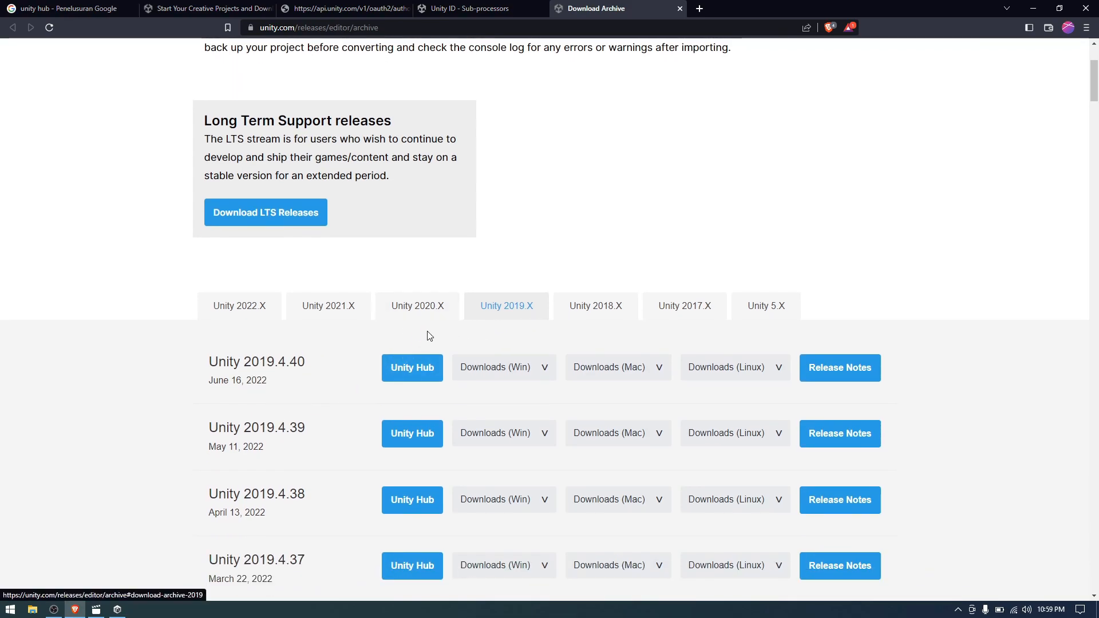
{"action": "left_click", "coordinate": [412, 375]}
{"action": "left_click", "coordinate": [614, 126]}
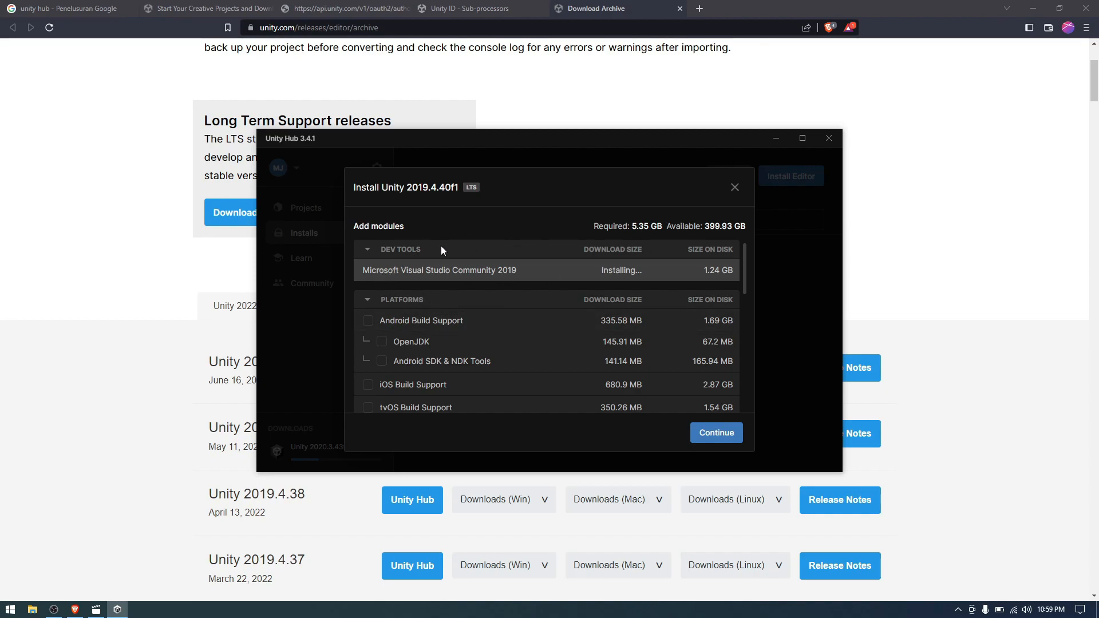
Add Android Build Support with its OpenJDK and SDK & NDK tools, WebGL Build Support and Windows Build Support (IL2CPP) to the 2019.4.40f1 installation
{"action": "scroll", "coordinate": [492, 293], "scroll_direction": "down", "scroll_amount": 6}
{"action": "scroll", "coordinate": [509, 300], "scroll_direction": "up", "scroll_amount": 6}
{"action": "left_click", "coordinate": [368, 320]}
{"action": "scroll", "coordinate": [395, 319], "scroll_direction": "down", "scroll_amount": 3}
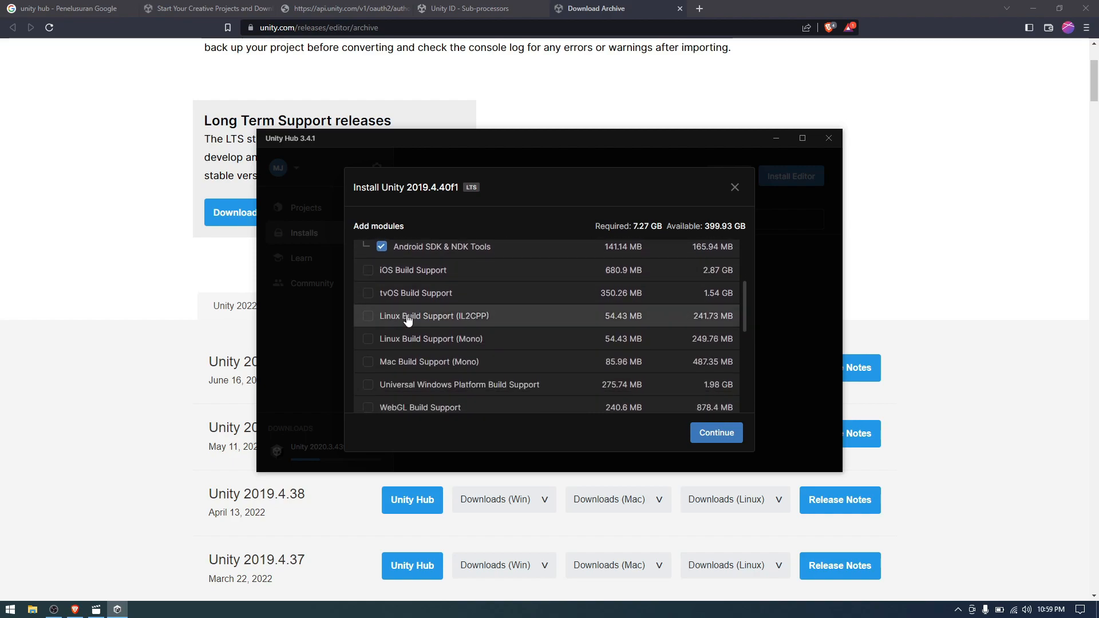
{"action": "scroll", "coordinate": [411, 309], "scroll_direction": "down", "scroll_amount": 5}
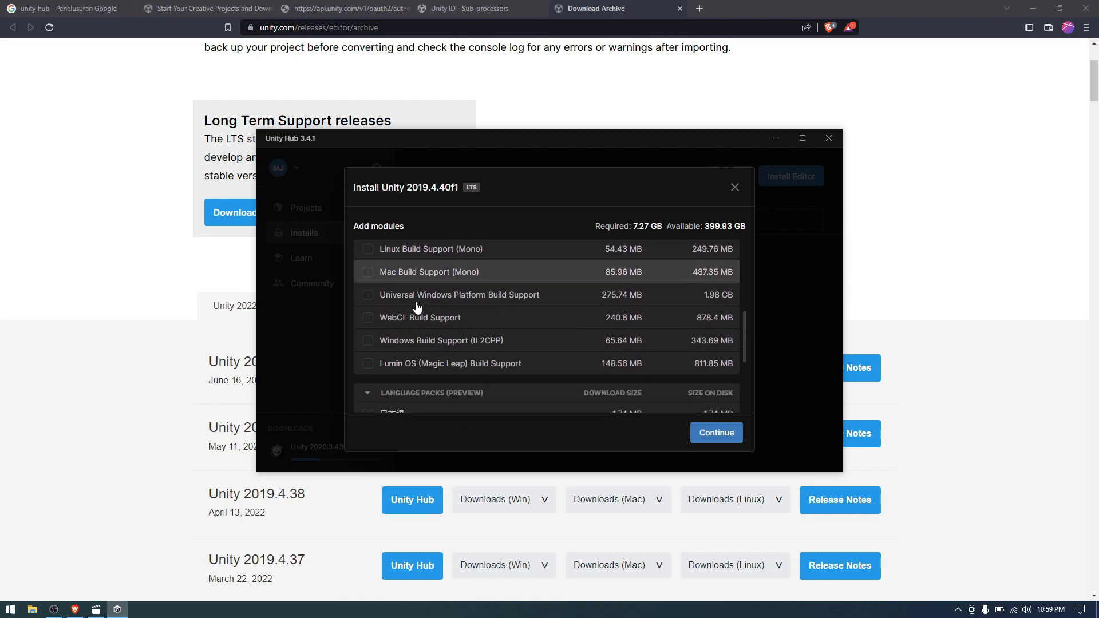
{"action": "left_click", "coordinate": [368, 293]}
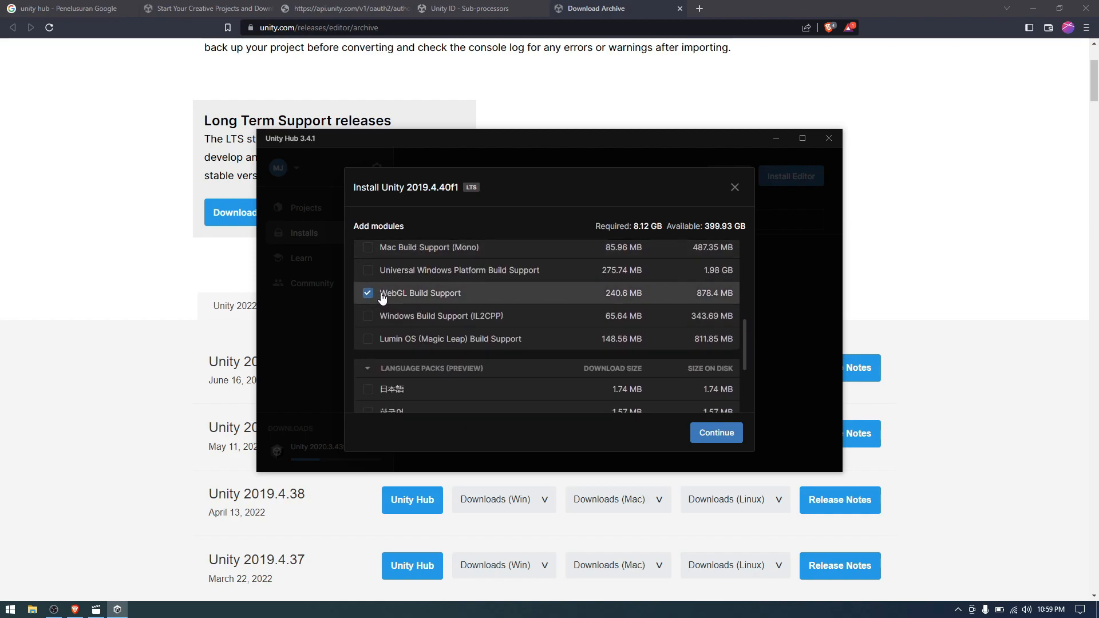
{"action": "left_click", "coordinate": [432, 320]}
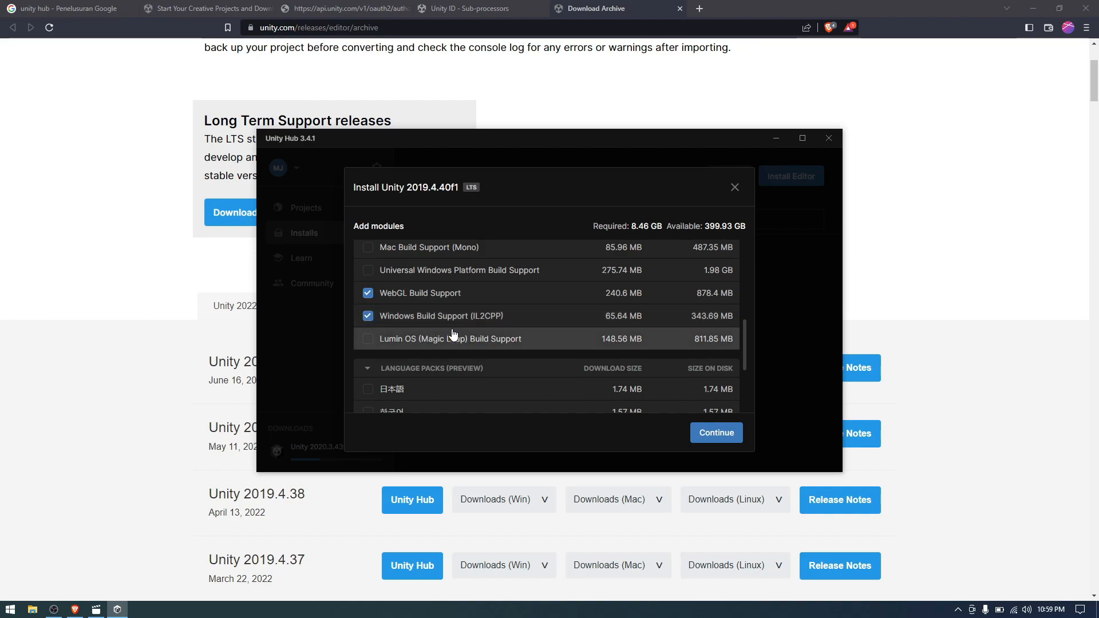
Review the modules selected for Unity 2019.4.40f1 and proceed to the license terms
{"action": "scroll", "coordinate": [452, 334], "scroll_direction": "up", "scroll_amount": 5}
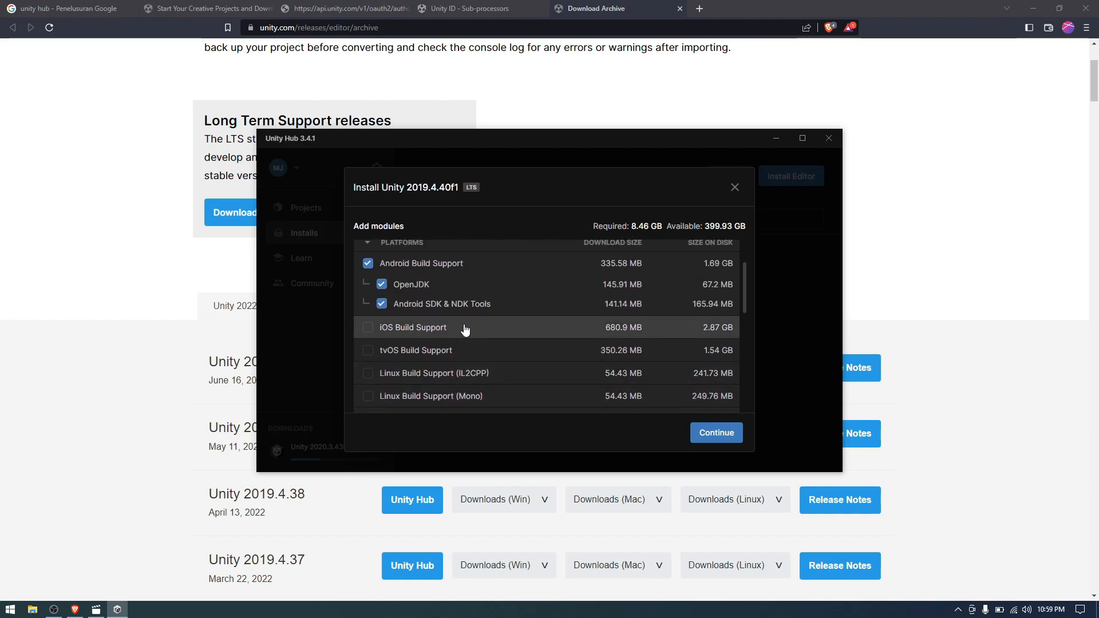
{"action": "scroll", "coordinate": [463, 329], "scroll_direction": "up", "scroll_amount": 2}
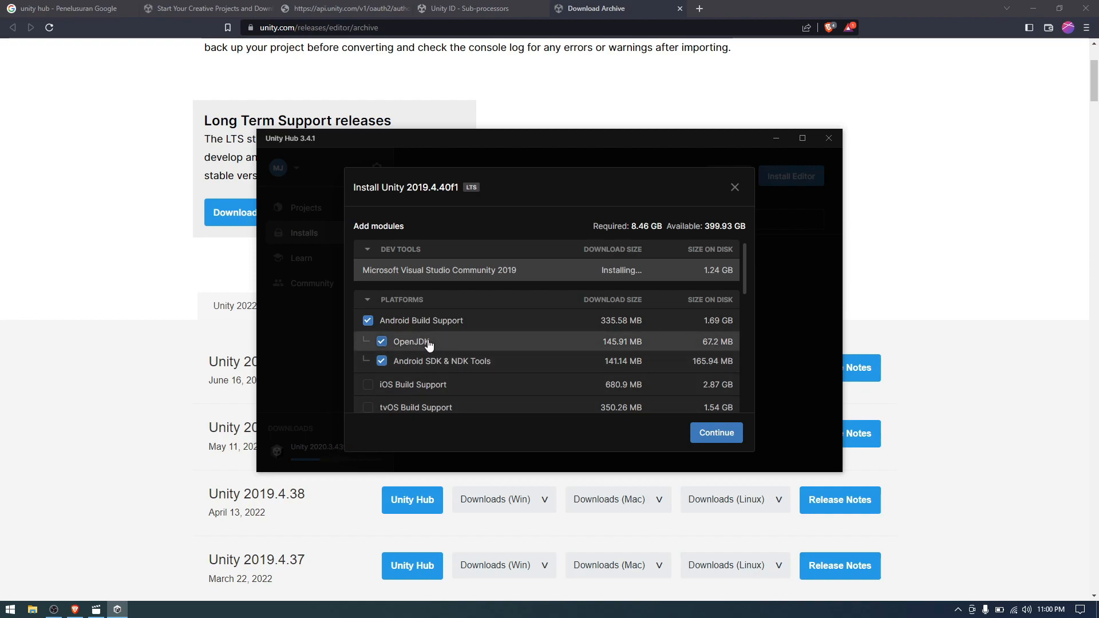
{"action": "scroll", "coordinate": [387, 331], "scroll_direction": "down", "scroll_amount": 5}
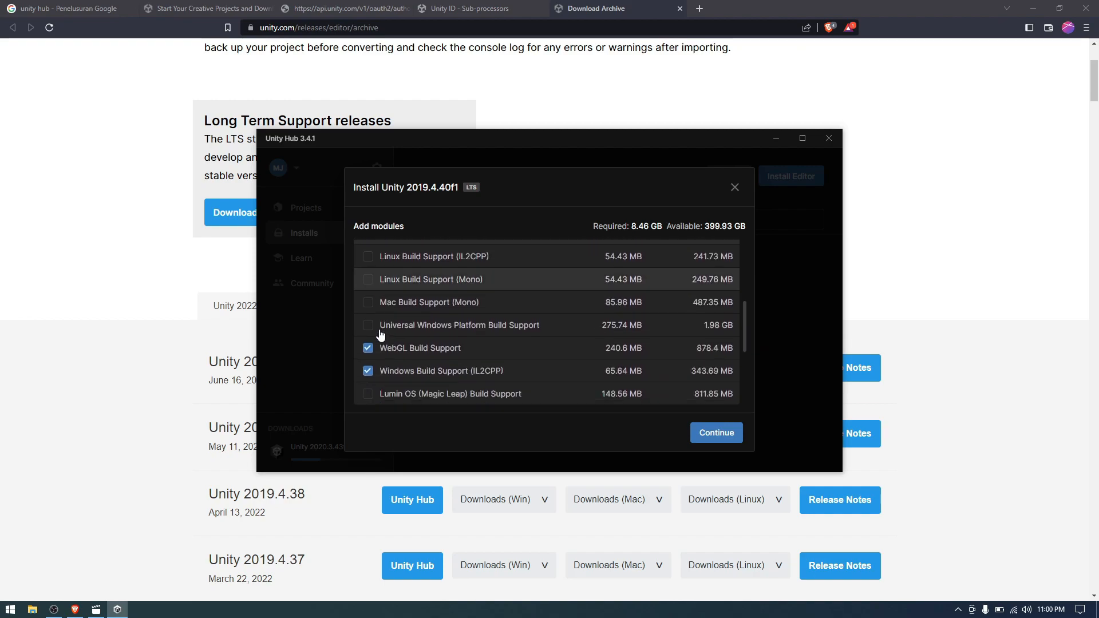
{"action": "scroll", "coordinate": [382, 335], "scroll_direction": "up", "scroll_amount": 2}
{"action": "scroll", "coordinate": [381, 334], "scroll_direction": "up", "scroll_amount": 4}
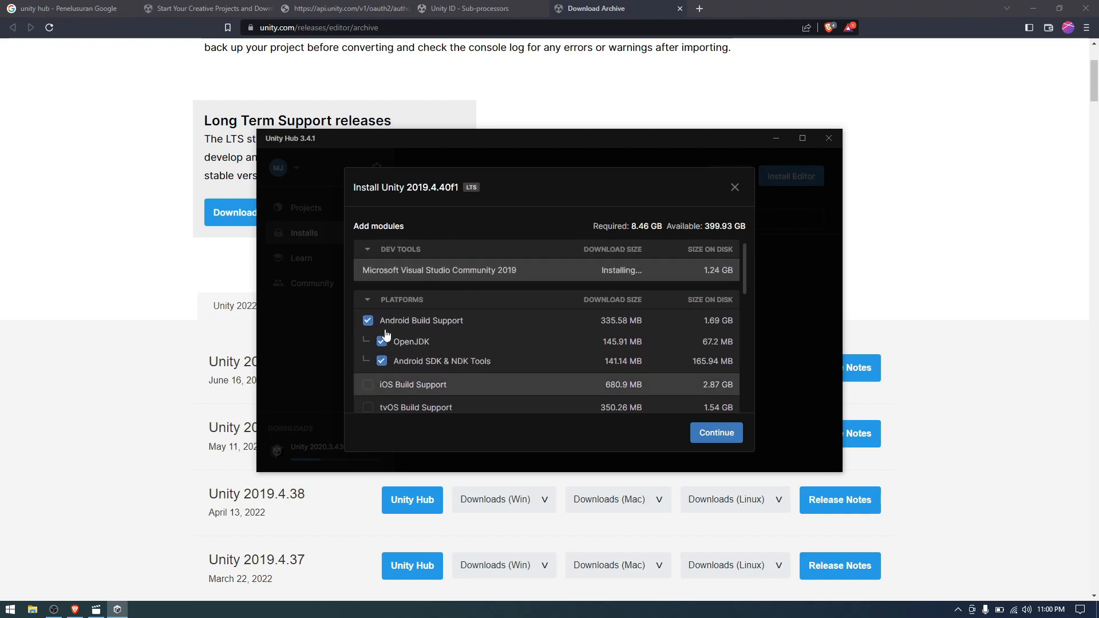
{"action": "left_click", "coordinate": [727, 441]}
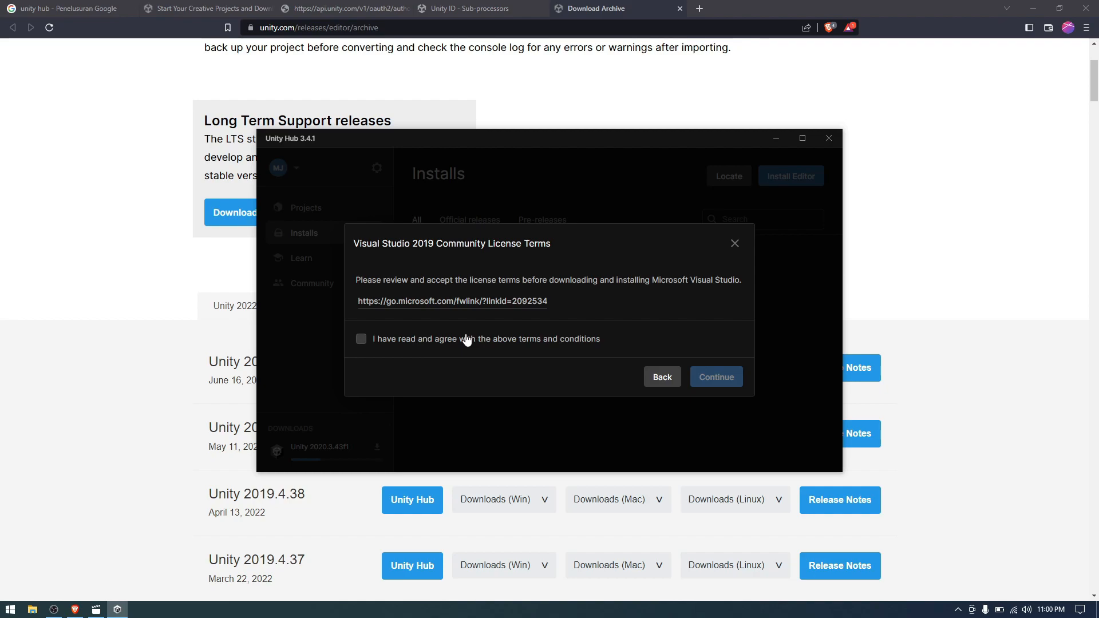
Accept the Visual Studio 2019 Community and the Android SDK and NDK license terms and start installing Unity 2019.4.40f1
{"action": "left_click", "coordinate": [449, 347]}
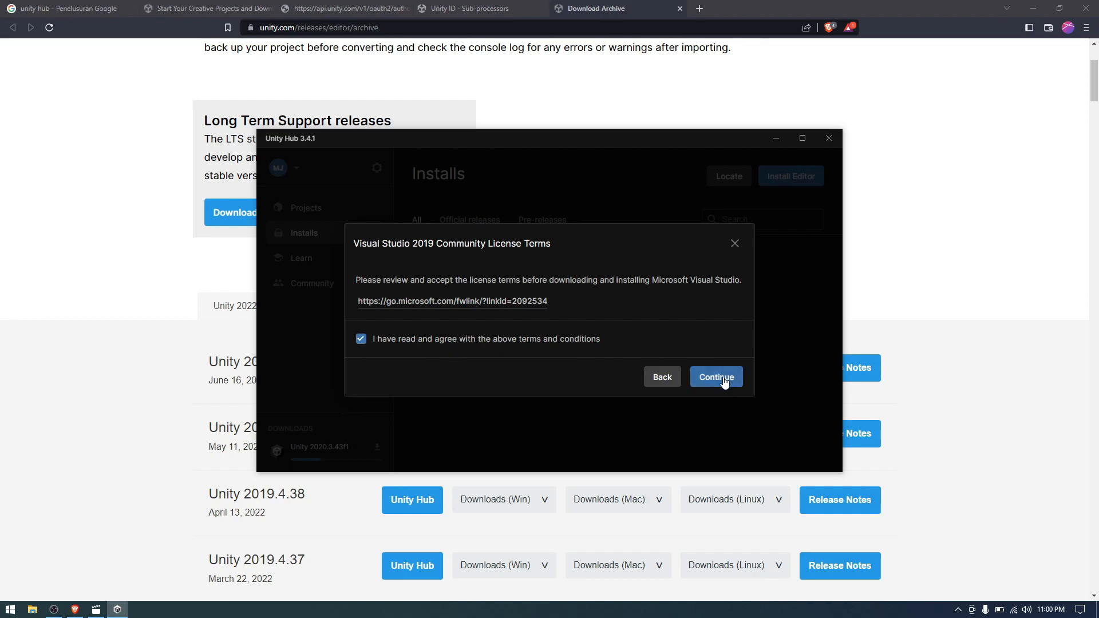
{"action": "left_click", "coordinate": [722, 381]}
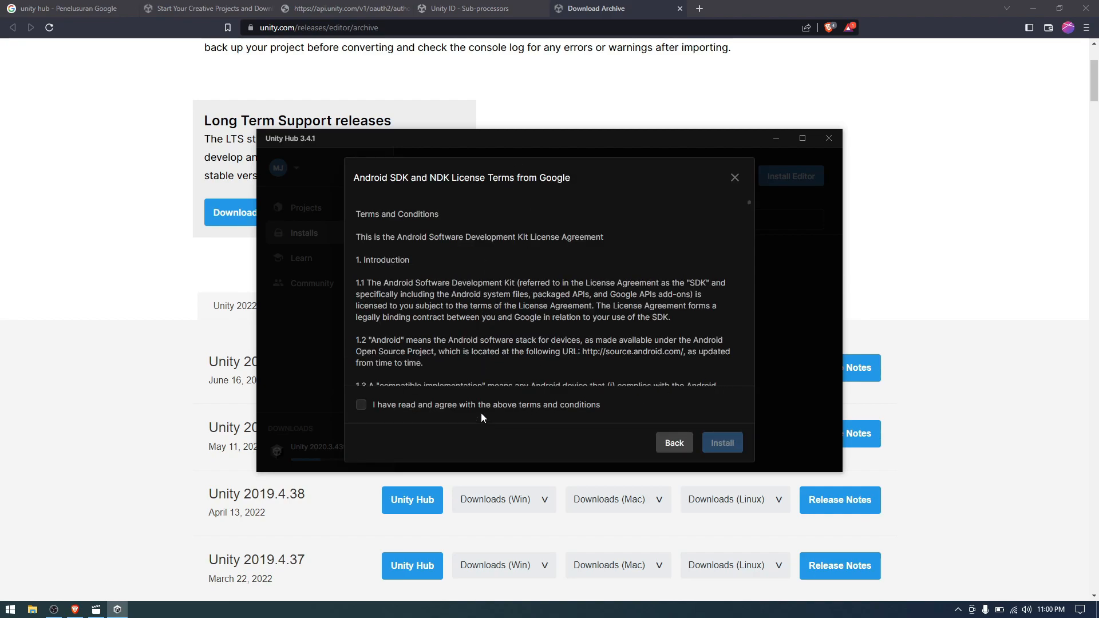
{"action": "left_click", "coordinate": [361, 405]}
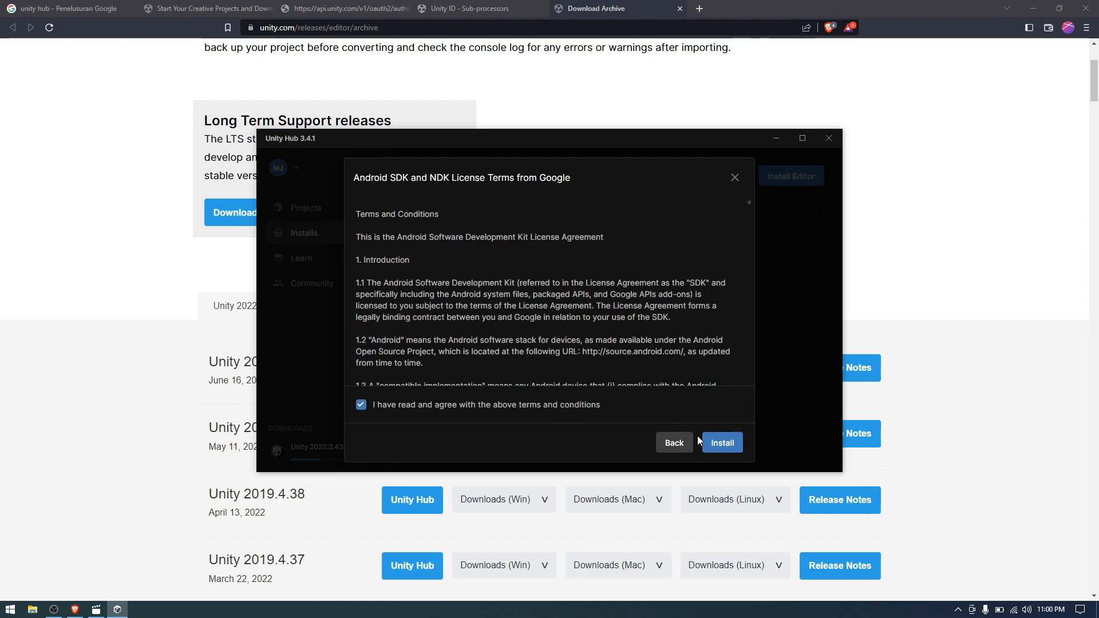
{"action": "left_click", "coordinate": [721, 446]}
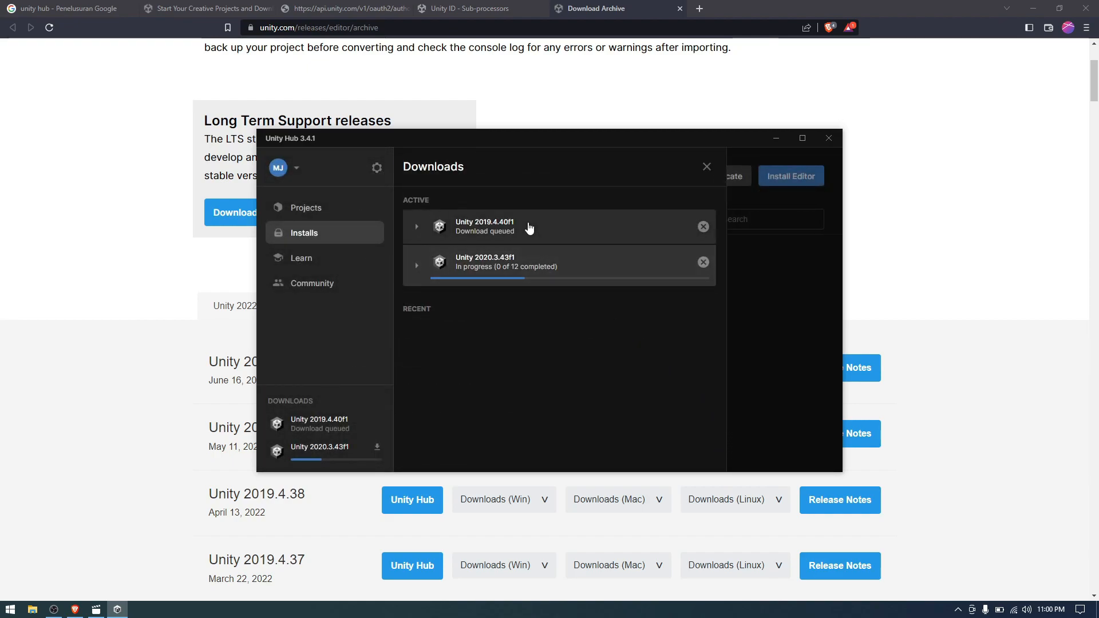
Examine the components queued for the Unity 2019.4.40f1 download and close the downloads view
{"action": "left_click", "coordinate": [417, 229]}
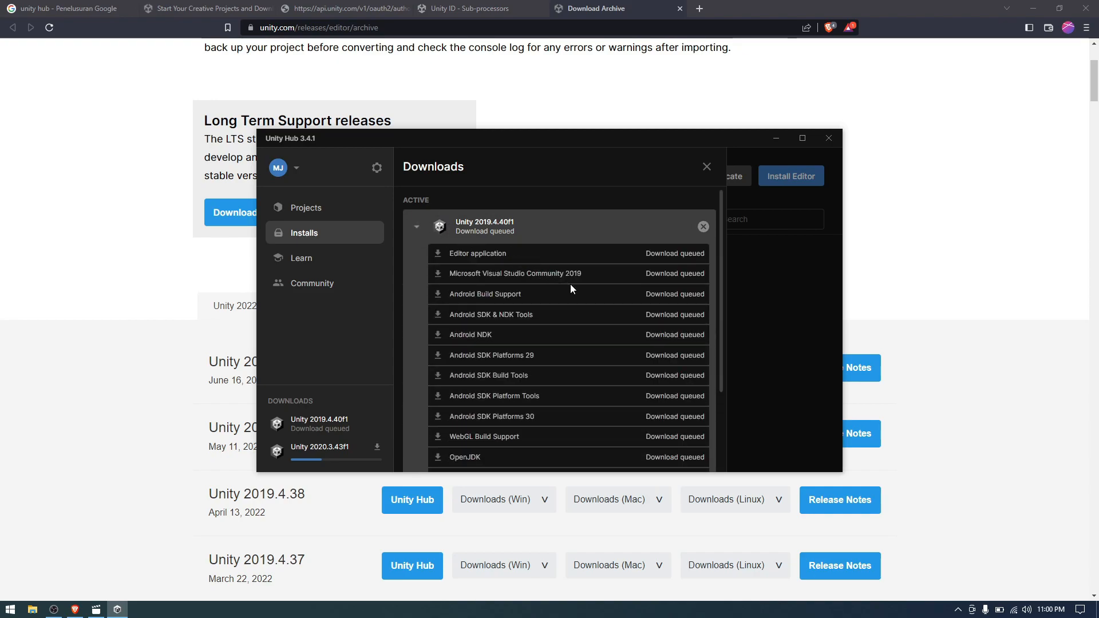
{"action": "double_click", "coordinate": [593, 273]}
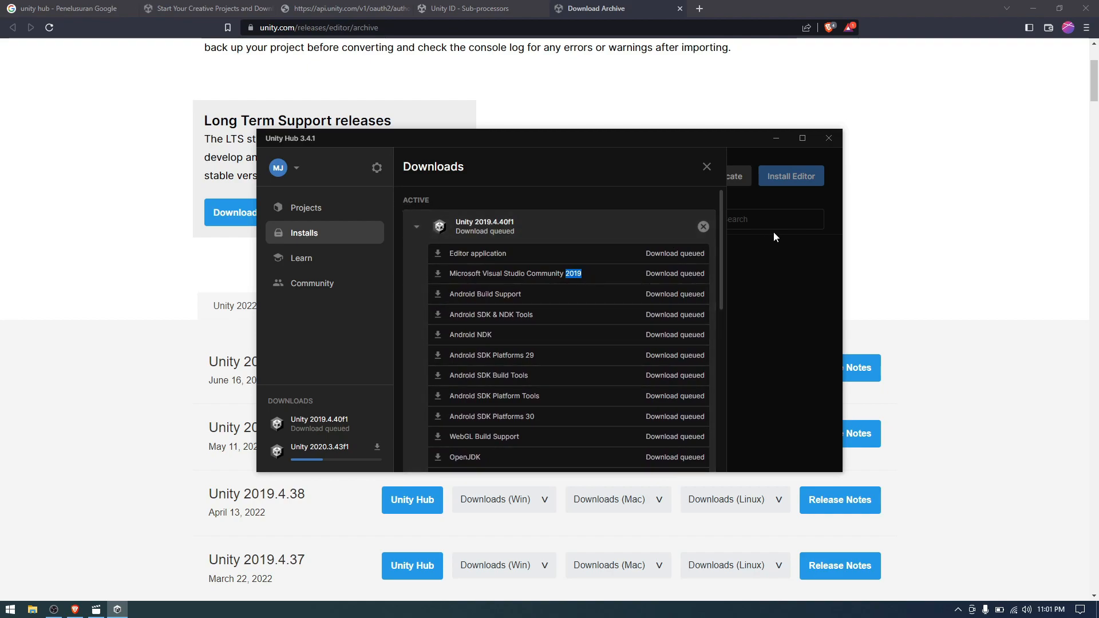
{"action": "left_click", "coordinate": [775, 252]}
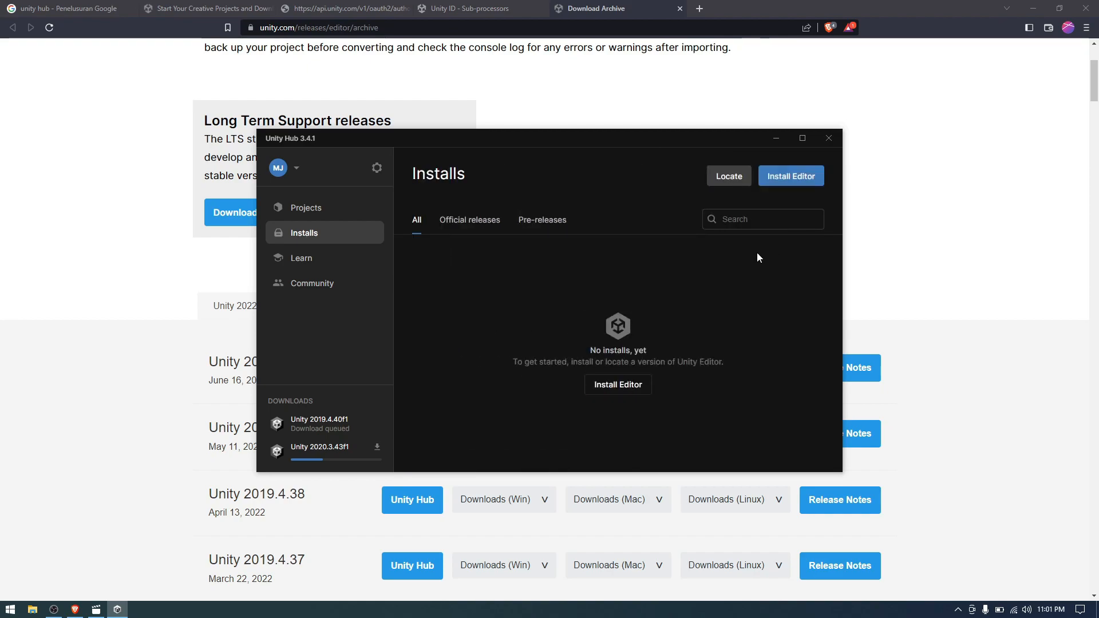
Reopen the downloads view and check the component progress of Unity 2020.3.43f1 and Unity 2019.4.40f1
{"action": "left_click", "coordinate": [343, 466]}
{"action": "scroll", "coordinate": [539, 283], "scroll_direction": "down", "scroll_amount": 5}
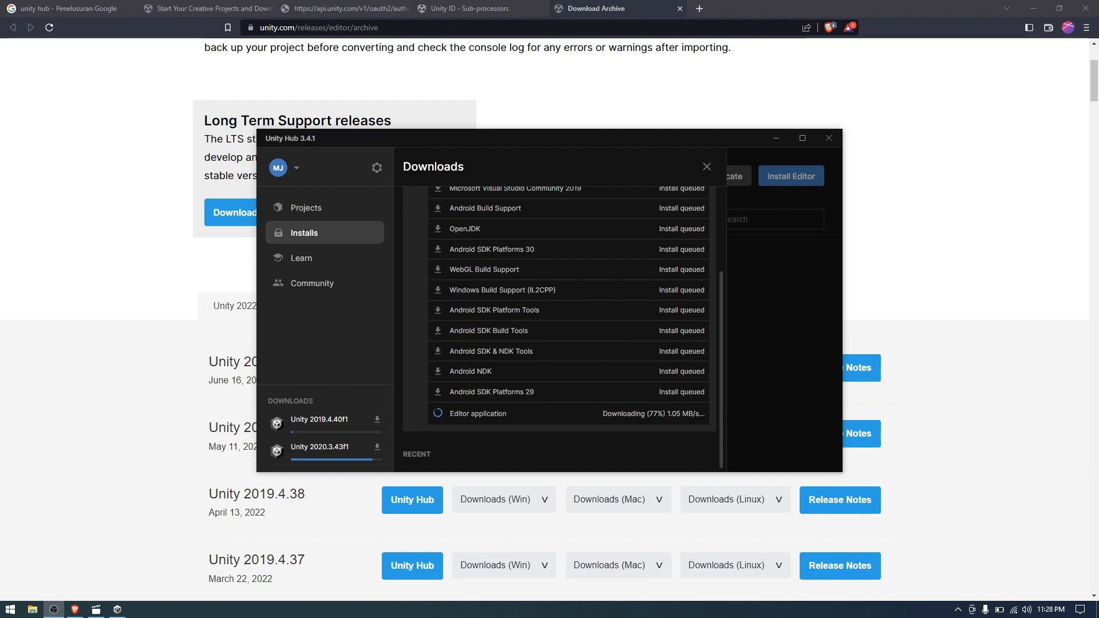
{"action": "scroll", "coordinate": [596, 424], "scroll_direction": "up", "scroll_amount": 2}
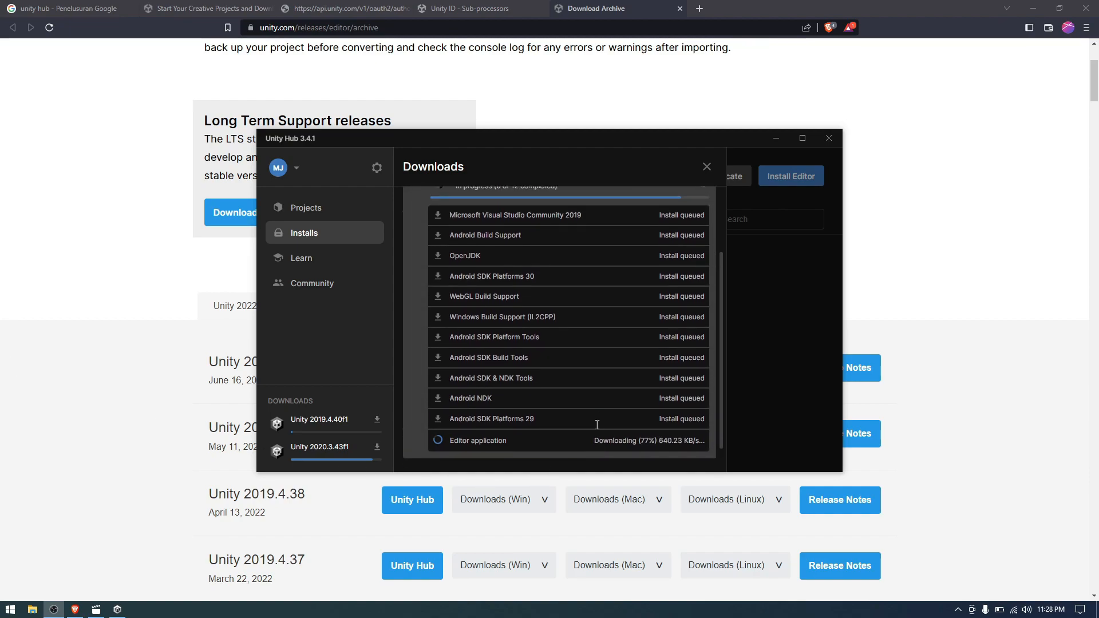
{"action": "scroll", "coordinate": [503, 432], "scroll_direction": "up", "scroll_amount": 2}
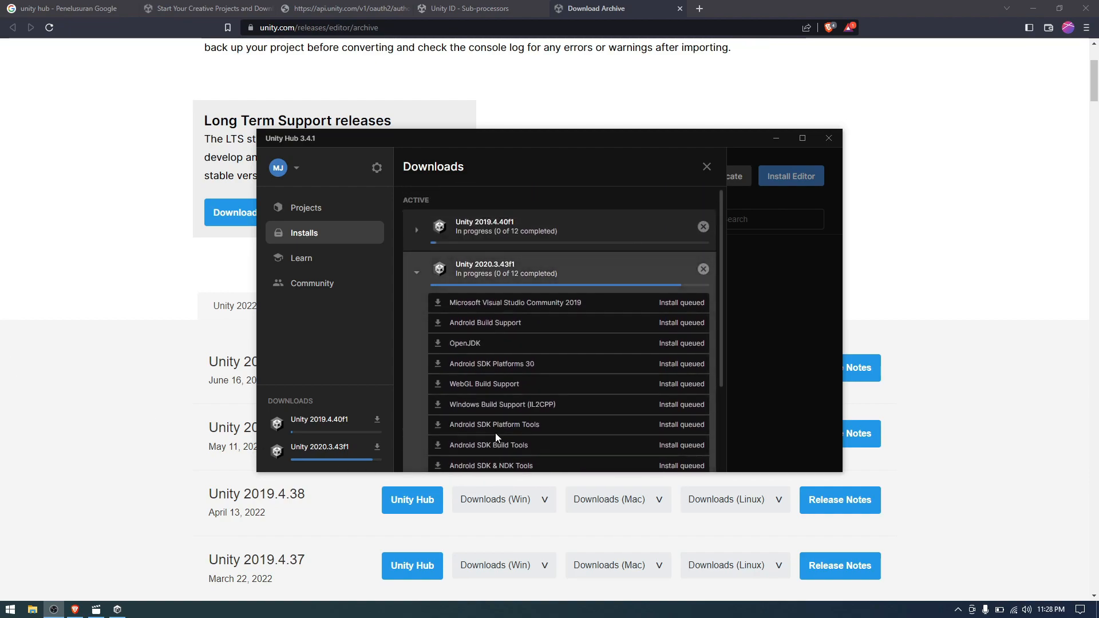
{"action": "scroll", "coordinate": [510, 407], "scroll_direction": "down", "scroll_amount": 2}
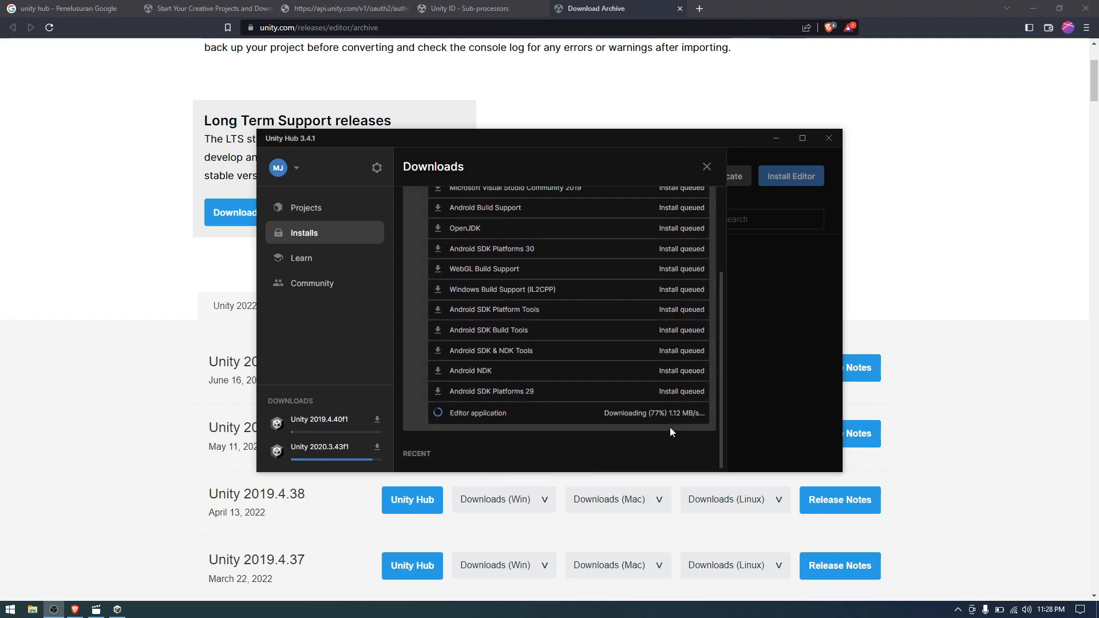
{"action": "scroll", "coordinate": [654, 428], "scroll_direction": "up", "scroll_amount": 2}
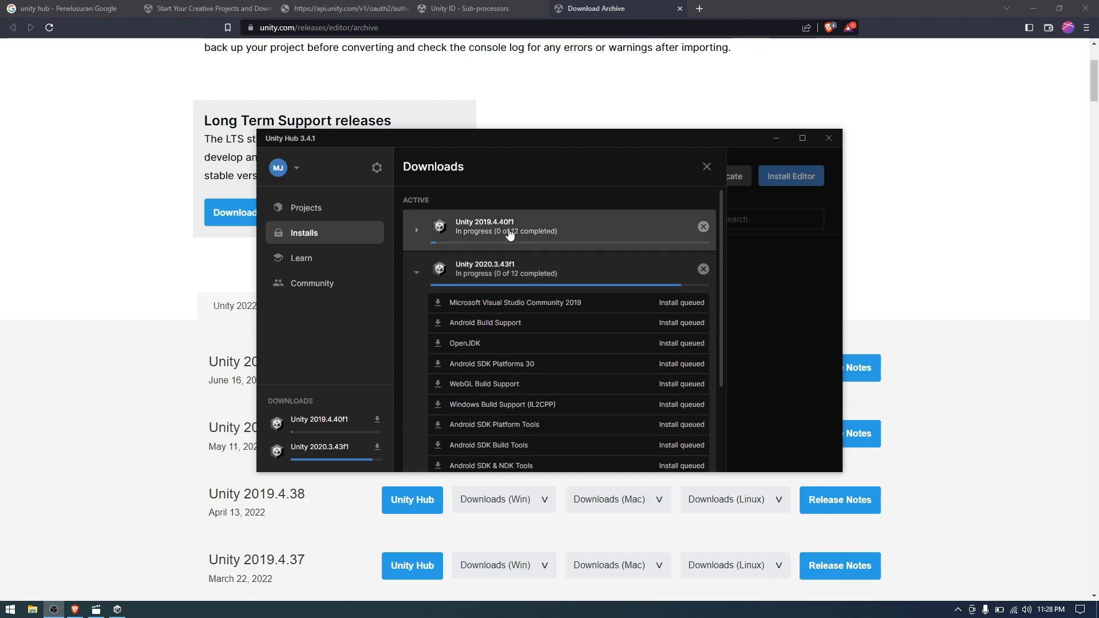
{"action": "left_click", "coordinate": [509, 231]}
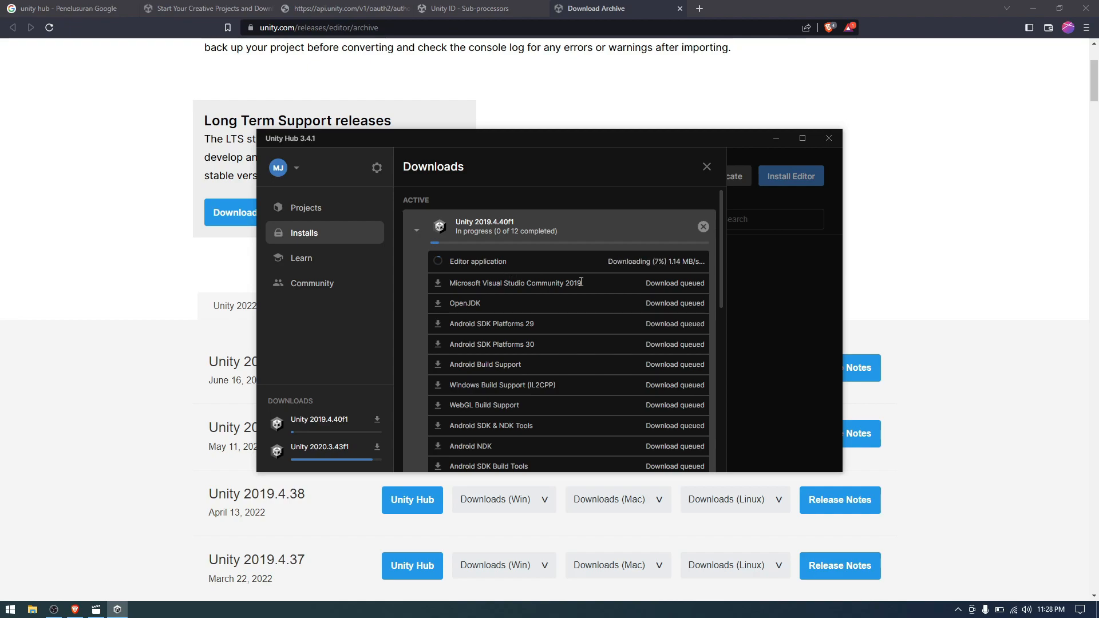
{"action": "left_click", "coordinate": [417, 232]}
{"action": "scroll", "coordinate": [643, 391], "scroll_direction": "down", "scroll_amount": 3}
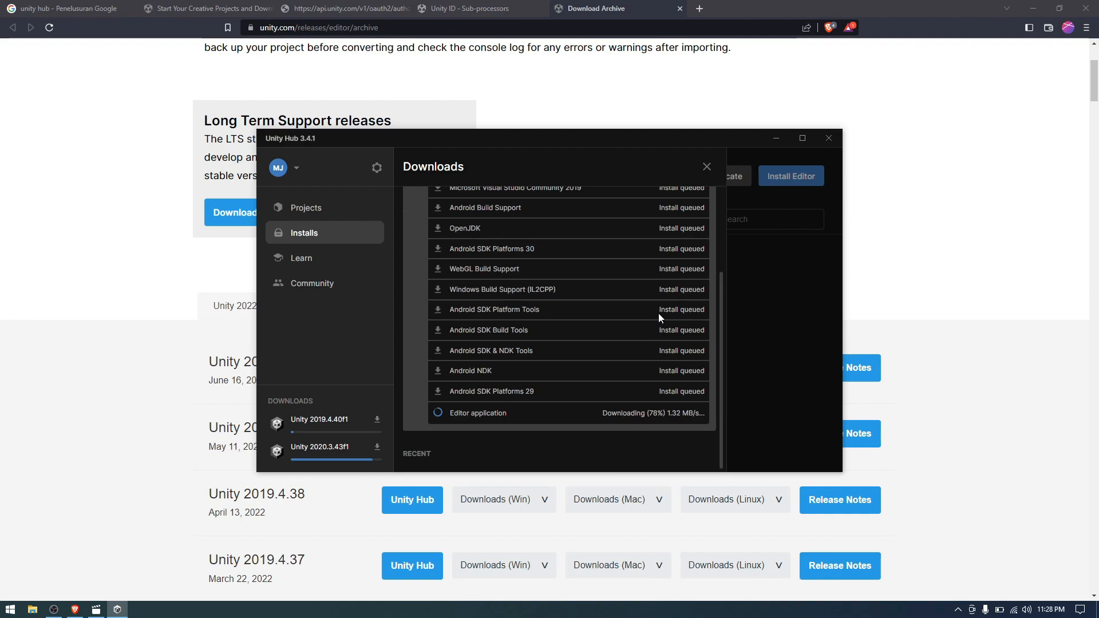
{"action": "scroll", "coordinate": [658, 312], "scroll_direction": "up", "scroll_amount": 3}
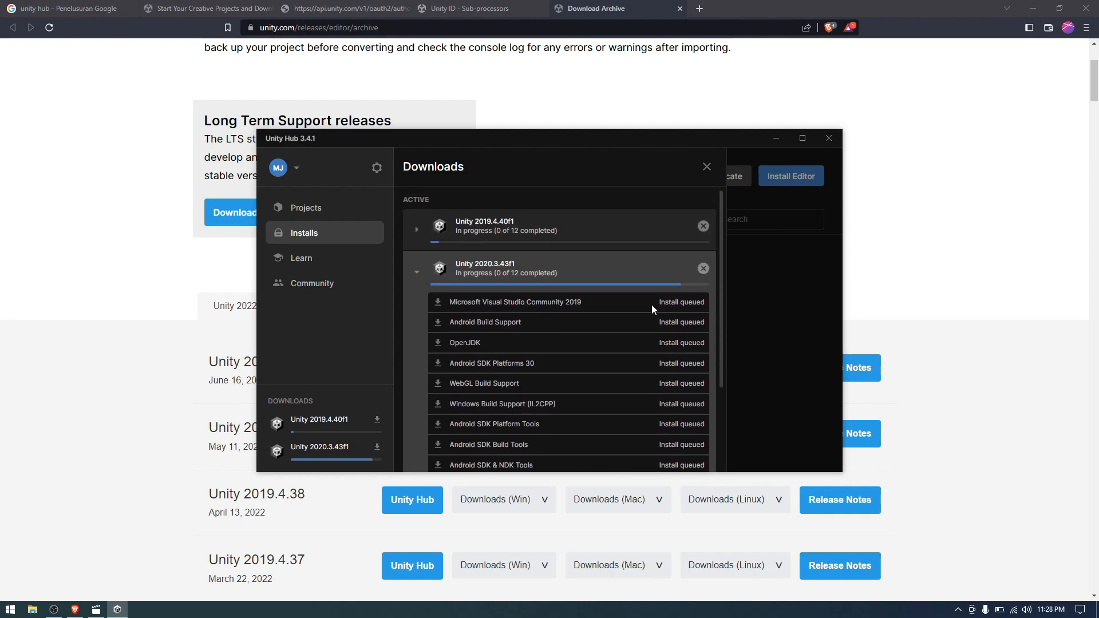
{"action": "scroll", "coordinate": [691, 309], "scroll_direction": "down", "scroll_amount": 3}
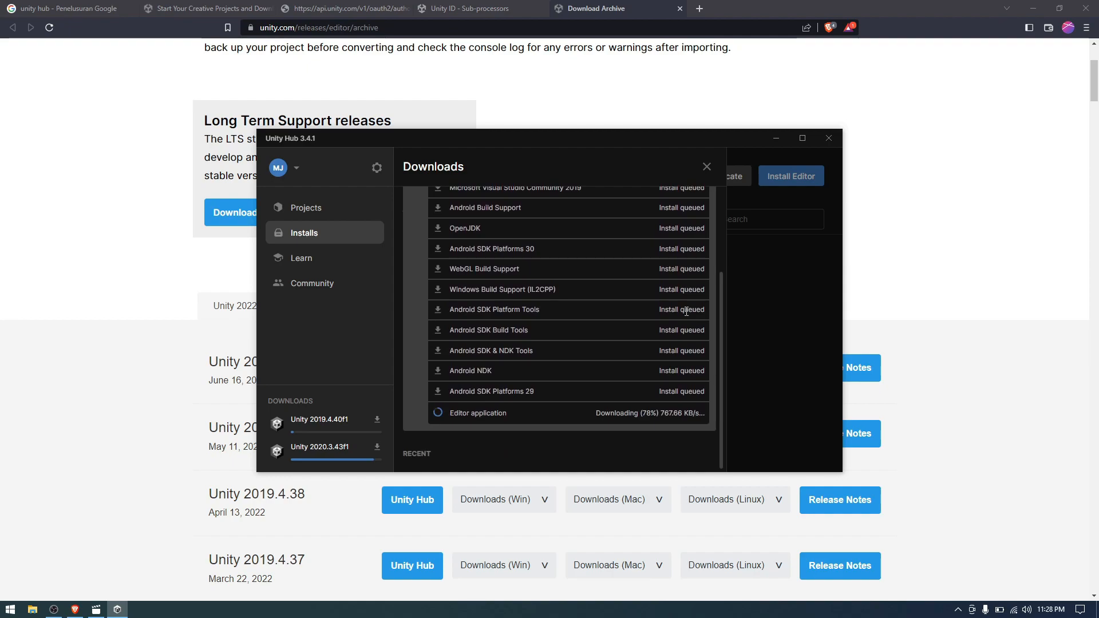
{"action": "scroll", "coordinate": [674, 315], "scroll_direction": "up", "scroll_amount": 2}
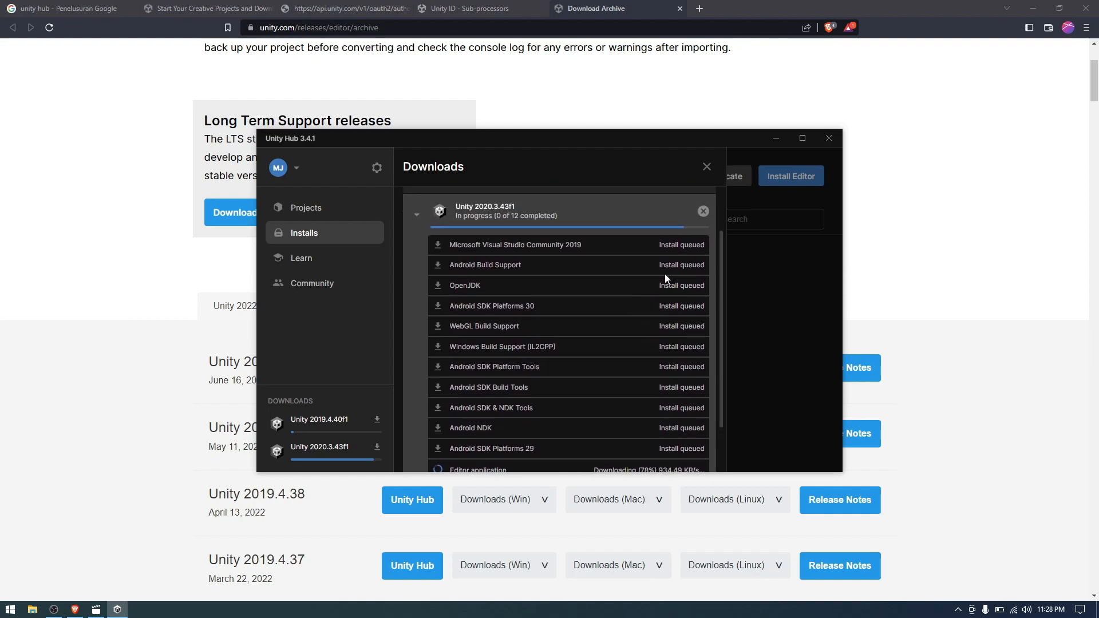
{"action": "scroll", "coordinate": [661, 275], "scroll_direction": "down", "scroll_amount": 2}
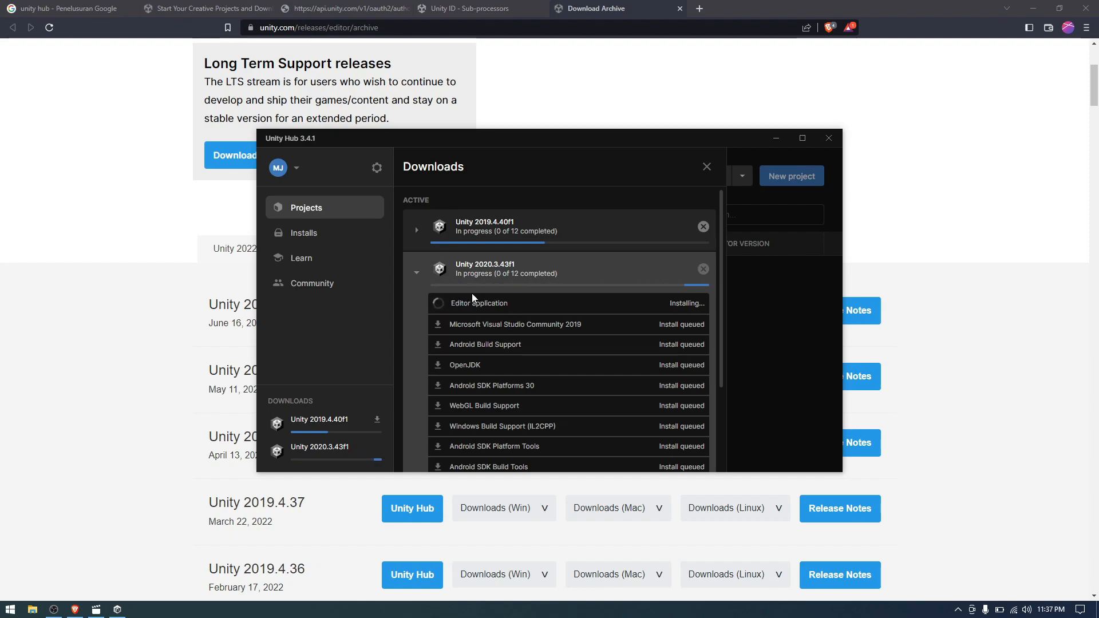
Review the installation status of the editor application and each module of Unity 2020.3.43f1
{"action": "scroll", "coordinate": [472, 298], "scroll_direction": "down", "scroll_amount": 2}
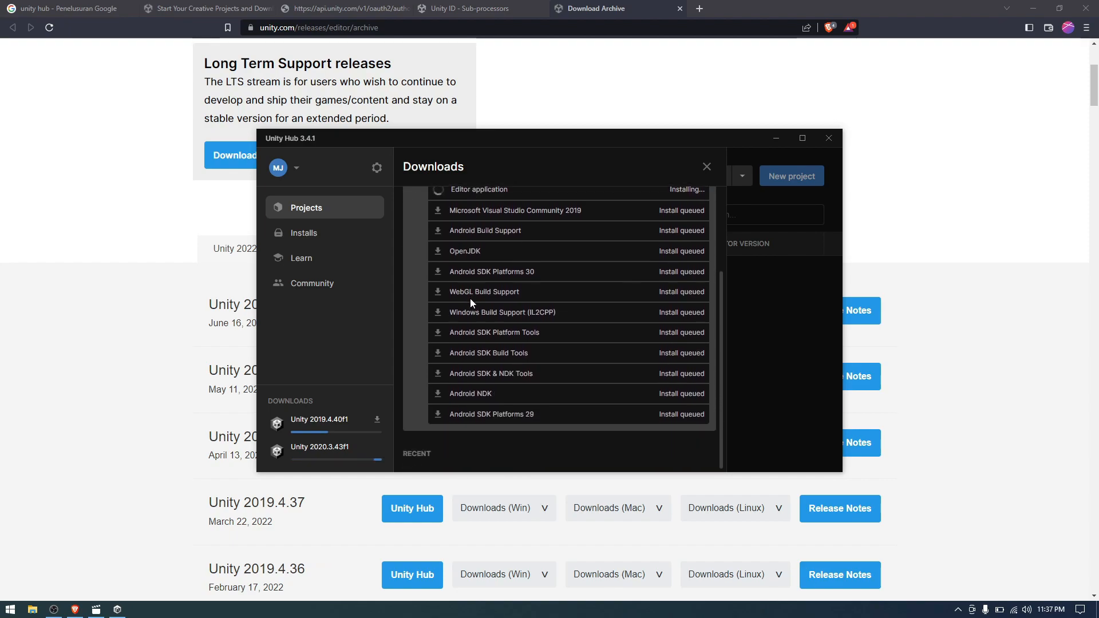
{"action": "scroll", "coordinate": [471, 275], "scroll_direction": "up", "scroll_amount": 1}
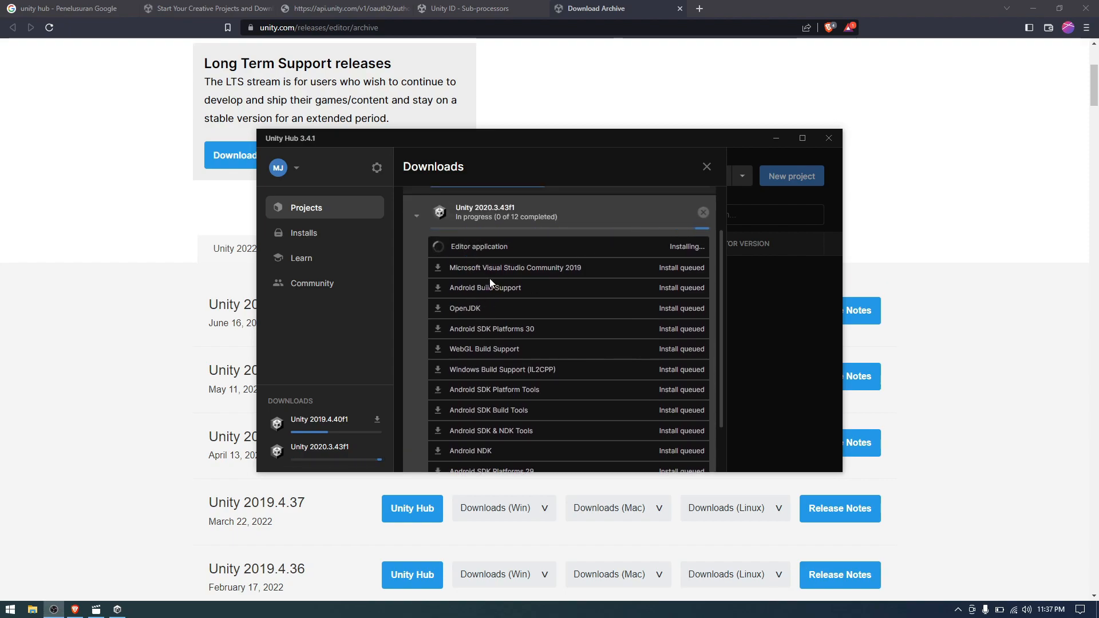
{"action": "scroll", "coordinate": [633, 286], "scroll_direction": "down", "scroll_amount": 1}
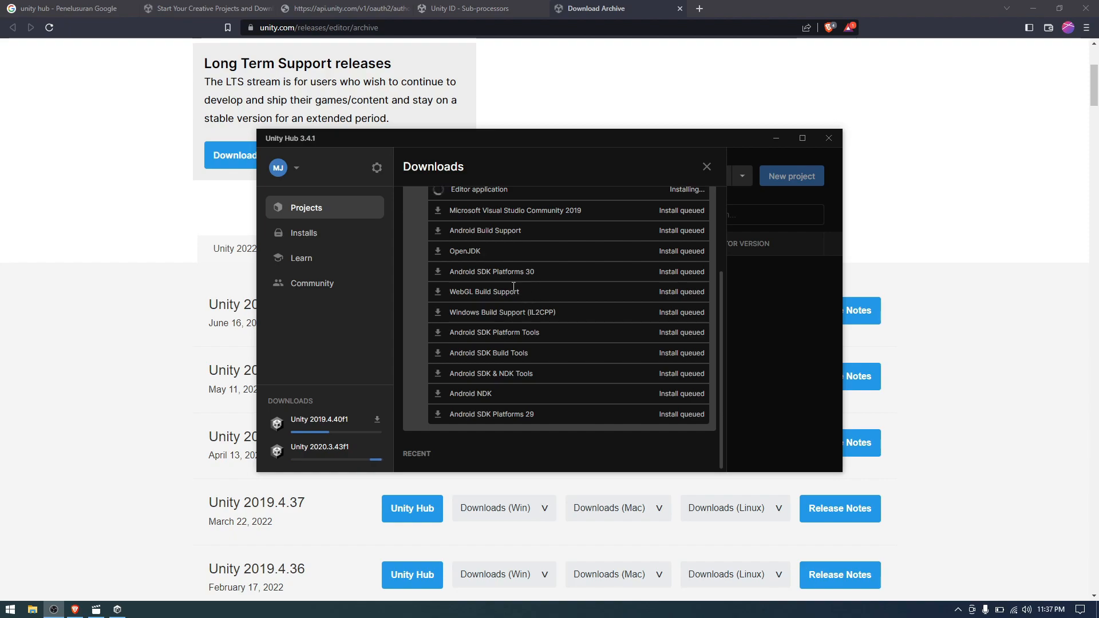
{"action": "scroll", "coordinate": [475, 275], "scroll_direction": "up", "scroll_amount": 3}
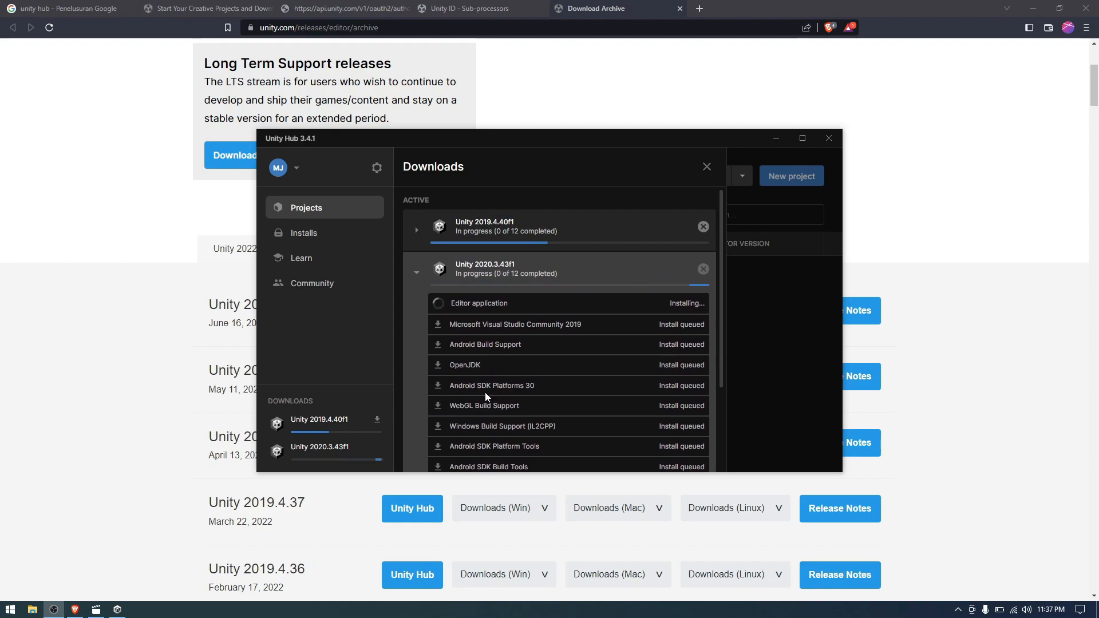
{"action": "scroll", "coordinate": [493, 391], "scroll_direction": "down", "scroll_amount": 1}
{"action": "scroll", "coordinate": [498, 386], "scroll_direction": "down", "scroll_amount": 1}
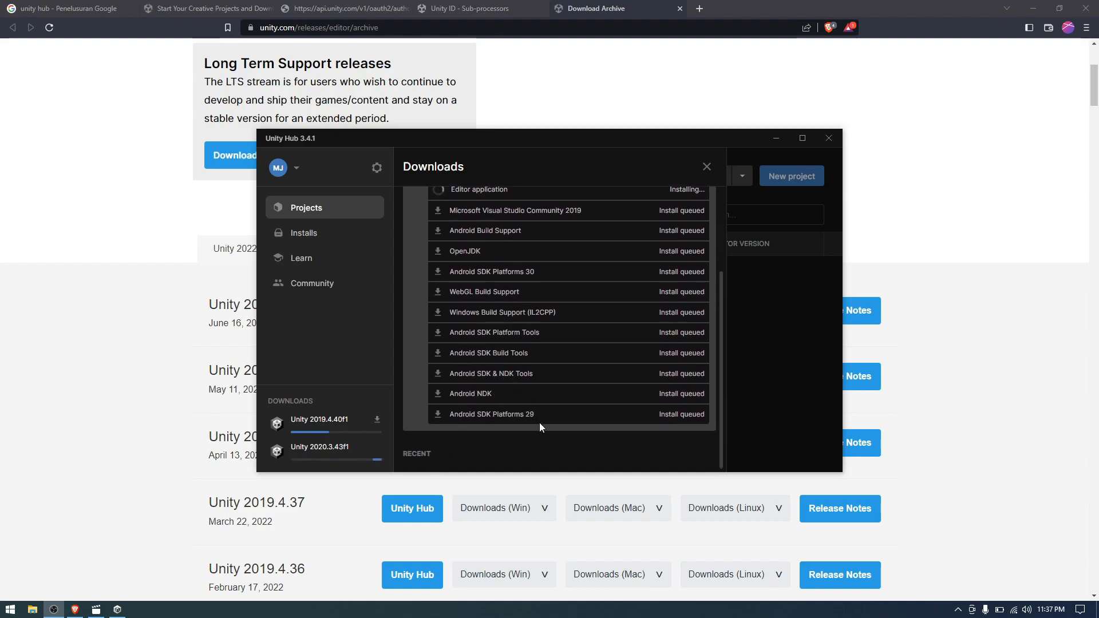
{"action": "scroll", "coordinate": [527, 412], "scroll_direction": "up", "scroll_amount": 1}
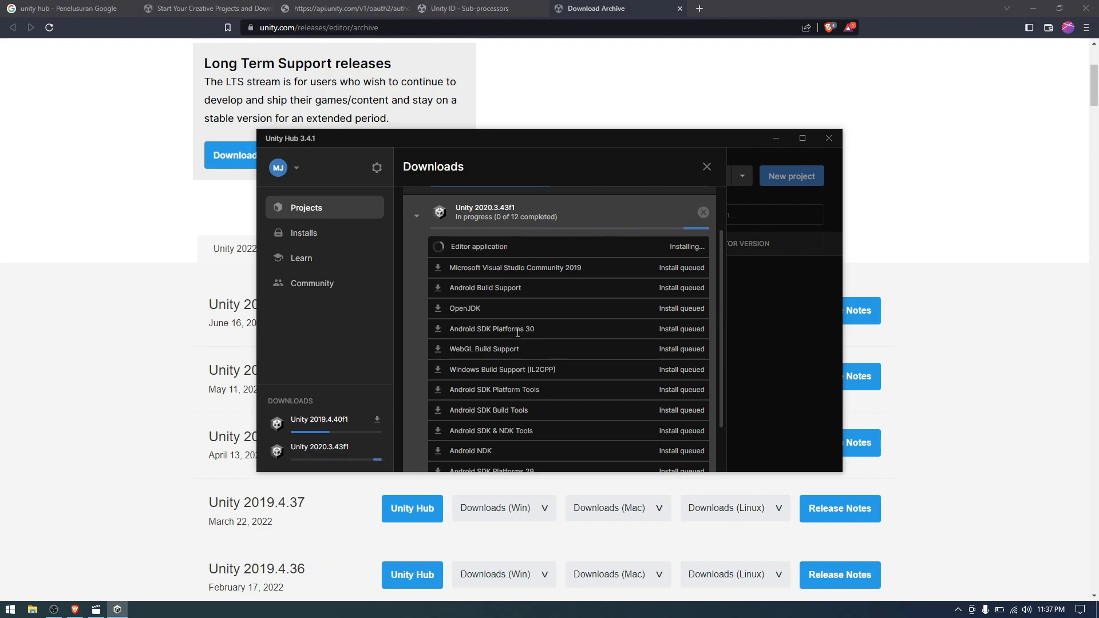
{"action": "scroll", "coordinate": [516, 336], "scroll_direction": "up", "scroll_amount": 1}
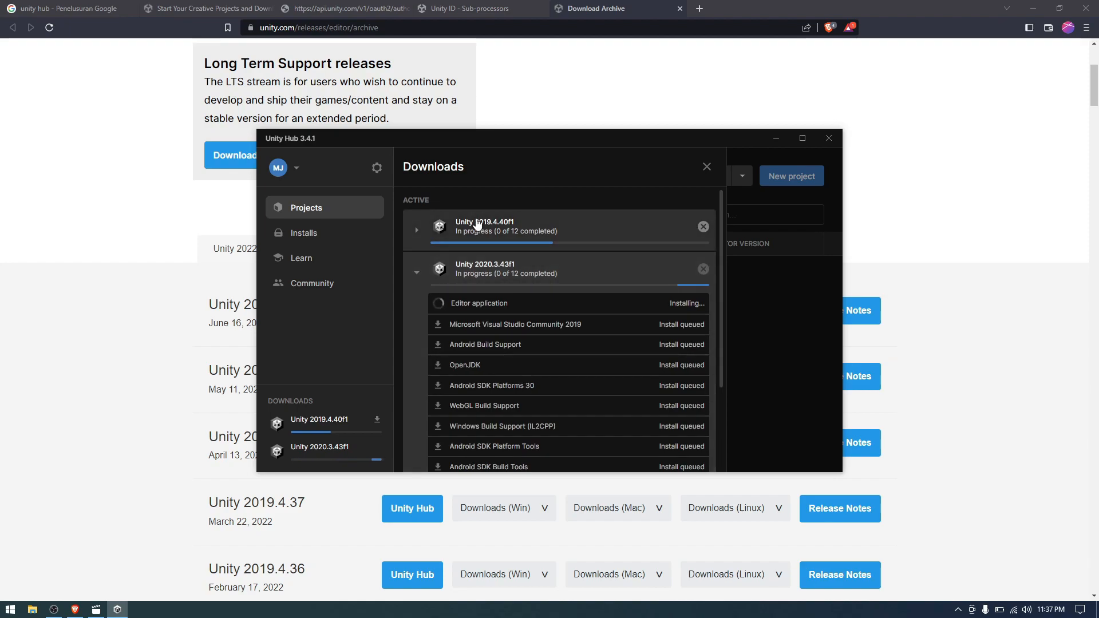
Check the component downloads of Unity 2019.4.40f1, collapse its entry, and recheck the Unity 2020.3.43f1 components
{"action": "left_click", "coordinate": [476, 225]}
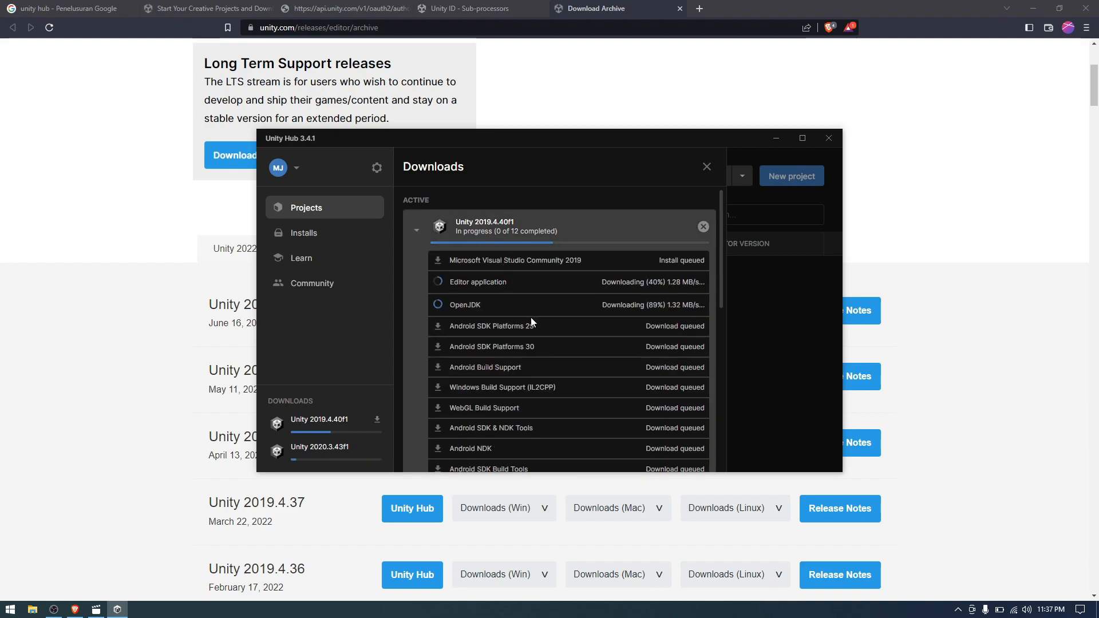
{"action": "scroll", "coordinate": [528, 346], "scroll_direction": "down", "scroll_amount": 1}
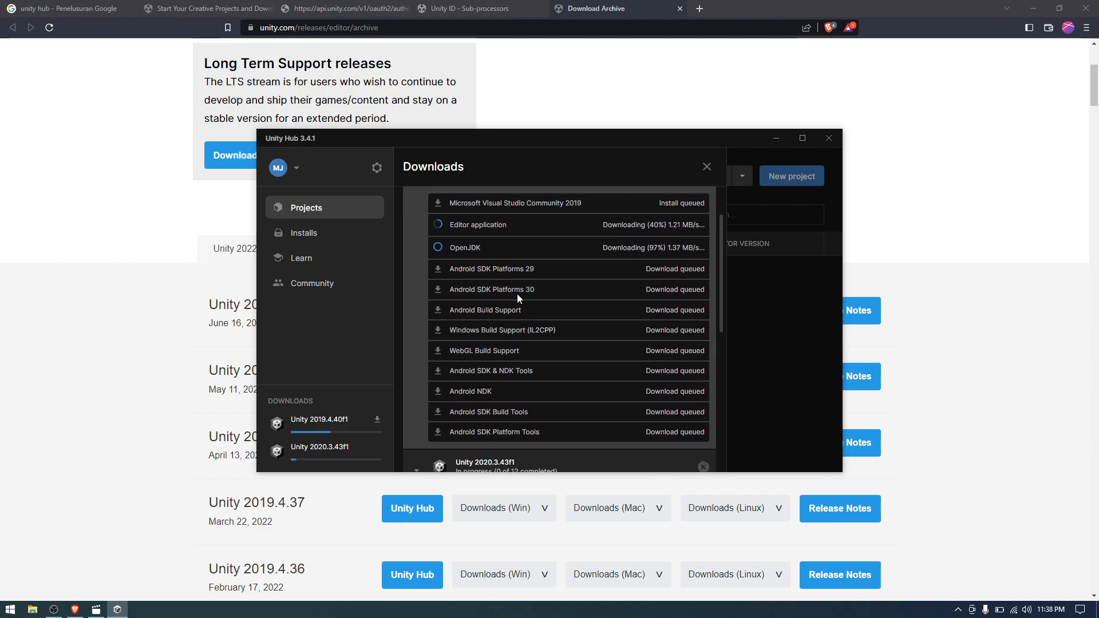
{"action": "scroll", "coordinate": [503, 286], "scroll_direction": "up", "scroll_amount": 1}
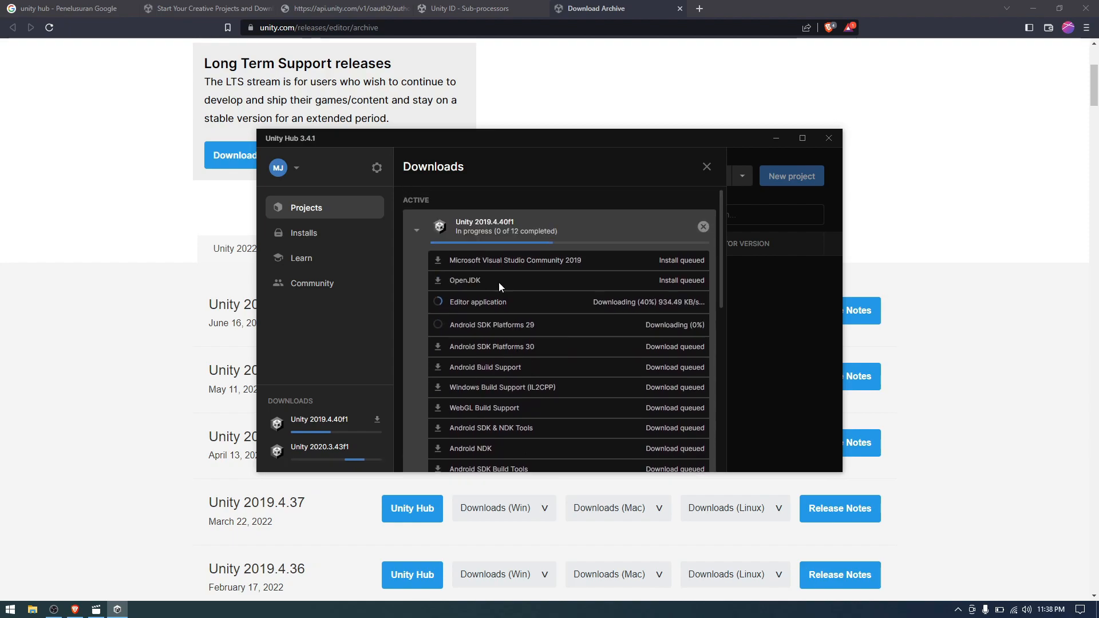
{"action": "left_click", "coordinate": [474, 232]}
{"action": "scroll", "coordinate": [557, 317], "scroll_direction": "down", "scroll_amount": 1}
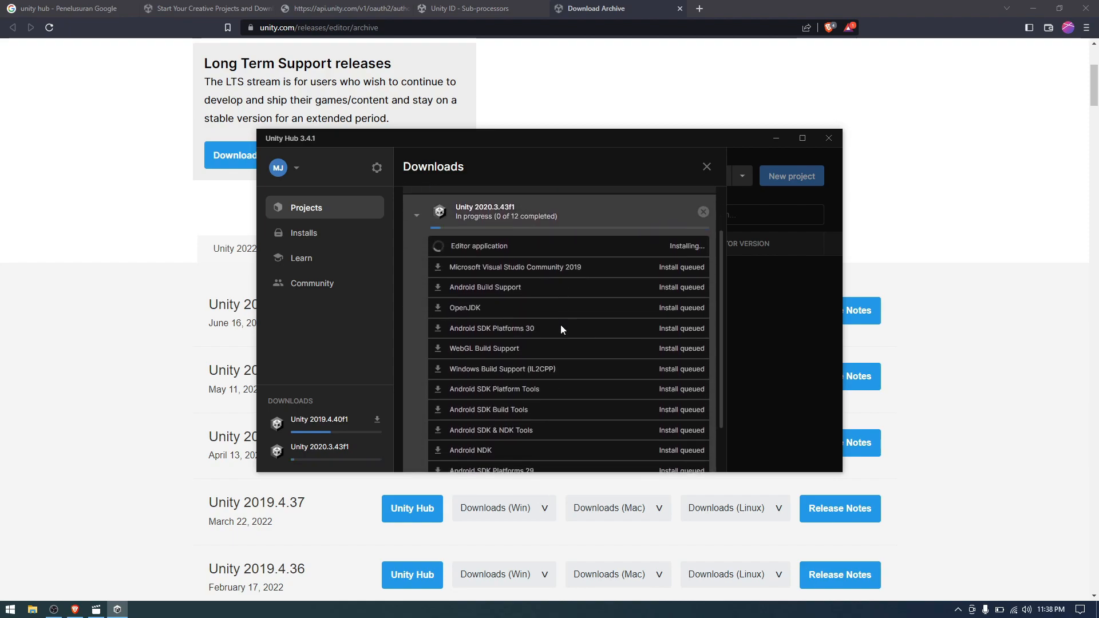
{"action": "scroll", "coordinate": [561, 324], "scroll_direction": "up", "scroll_amount": 1}
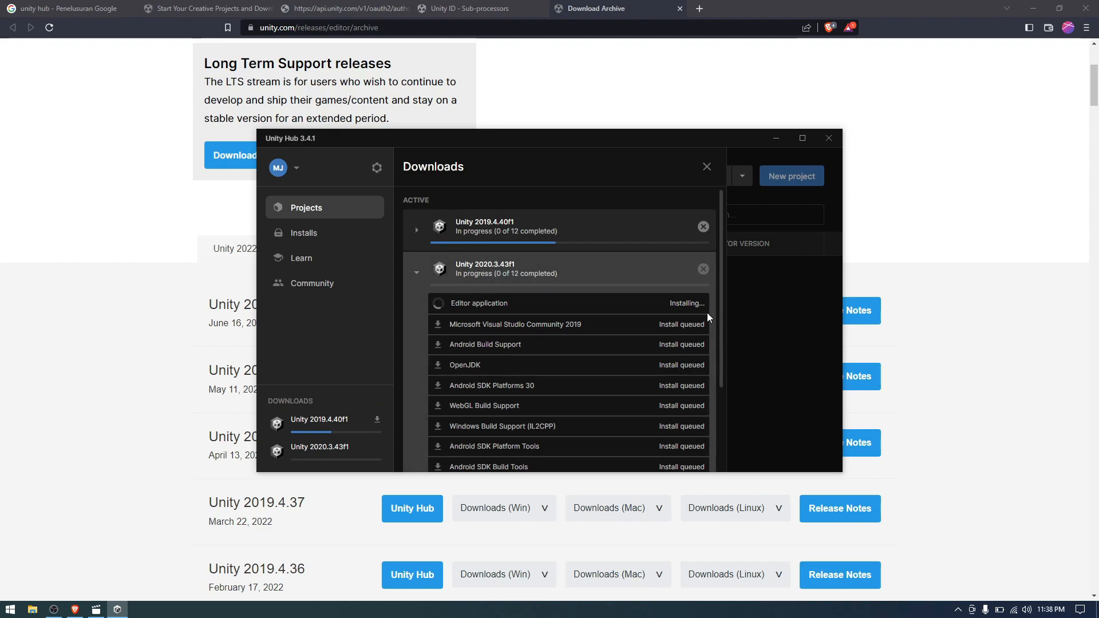
{"action": "scroll", "coordinate": [675, 303], "scroll_direction": "down", "scroll_amount": 1}
{"action": "scroll", "coordinate": [635, 303], "scroll_direction": "down", "scroll_amount": 1}
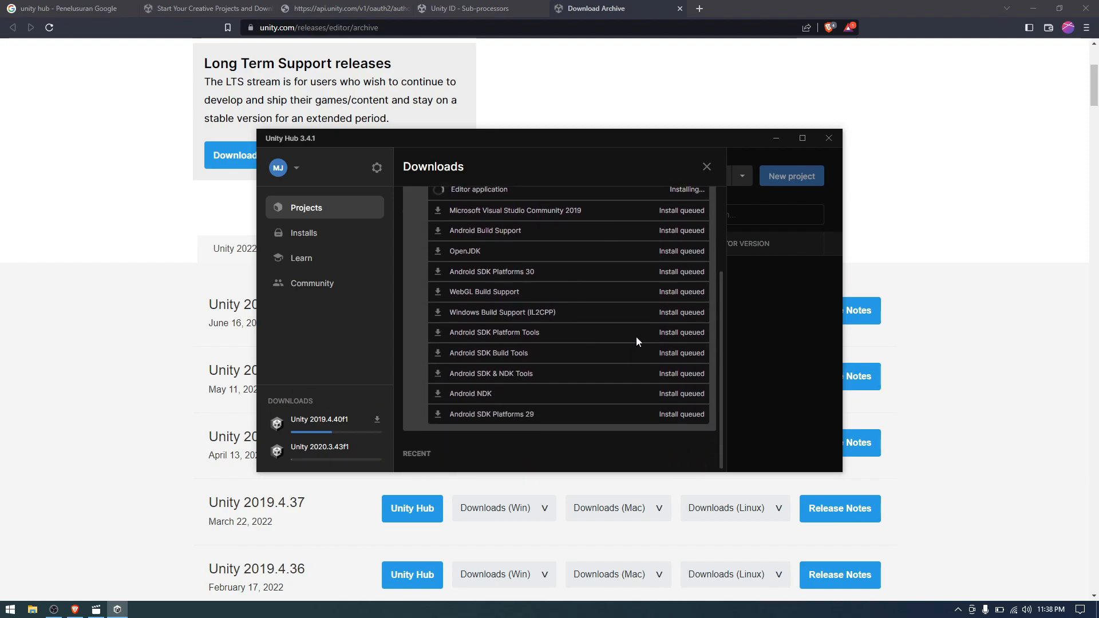
{"action": "scroll", "coordinate": [683, 194], "scroll_direction": "up", "scroll_amount": 1}
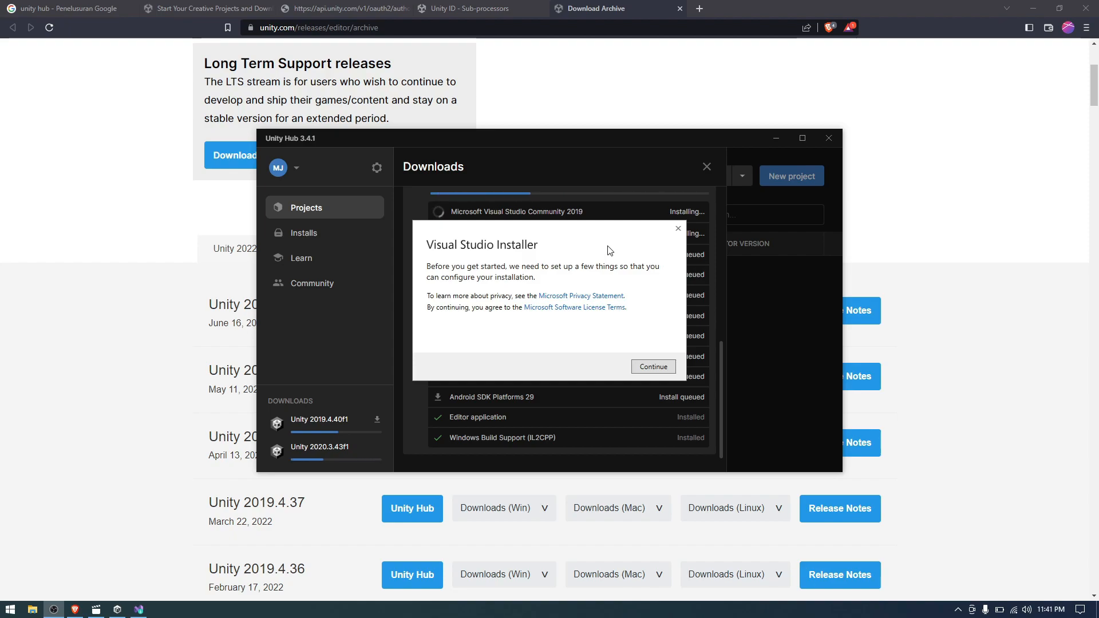
Proceed with the Visual Studio Installer setup and move its window lower to check both Unity versions' component progress
{"action": "left_click", "coordinate": [660, 372]}
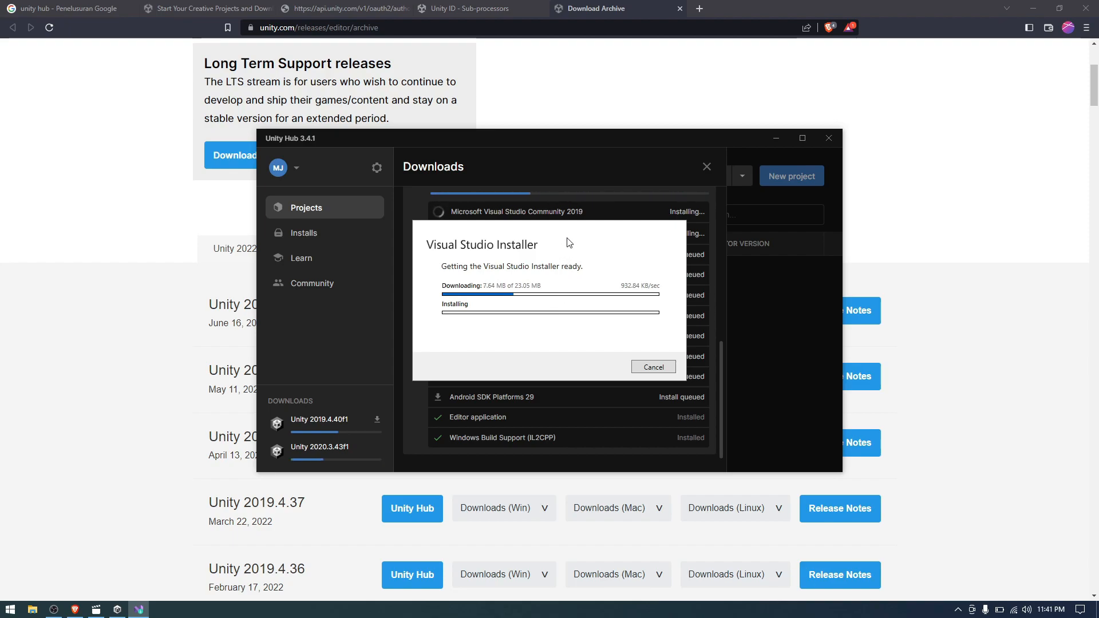
{"action": "left_click_drag", "start_coordinate": [572, 234], "coordinate": [587, 333]}
{"action": "scroll", "coordinate": [579, 232], "scroll_direction": "up", "scroll_amount": 4}
{"action": "scroll", "coordinate": [579, 235], "scroll_direction": "up", "scroll_amount": 2}
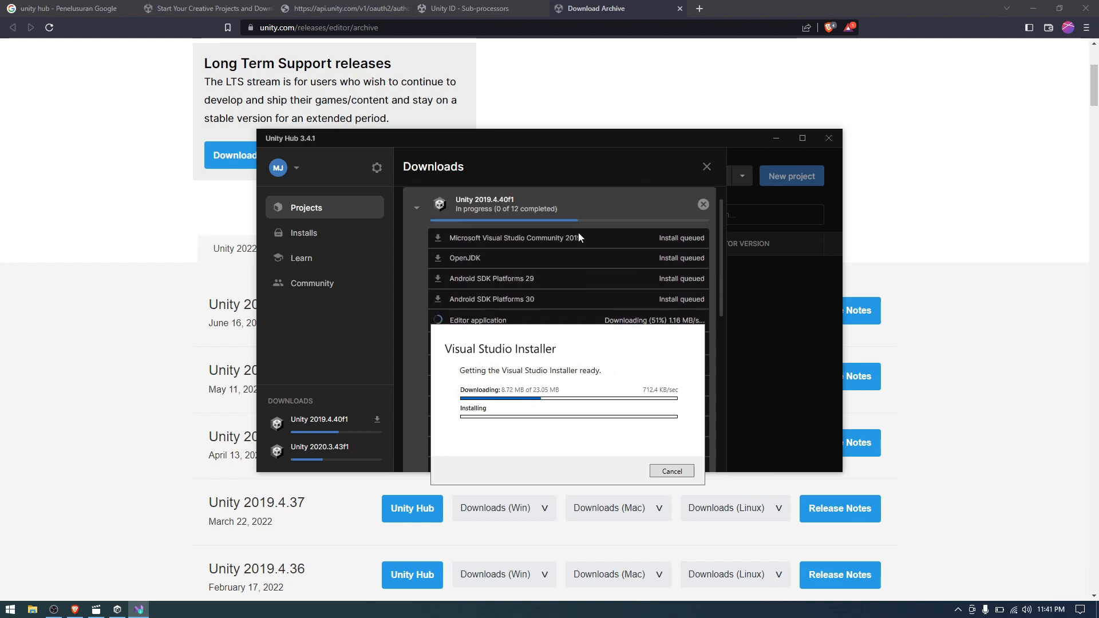
{"action": "scroll", "coordinate": [579, 236], "scroll_direction": "down", "scroll_amount": 5}
{"action": "scroll", "coordinate": [575, 231], "scroll_direction": "down", "scroll_amount": 1}
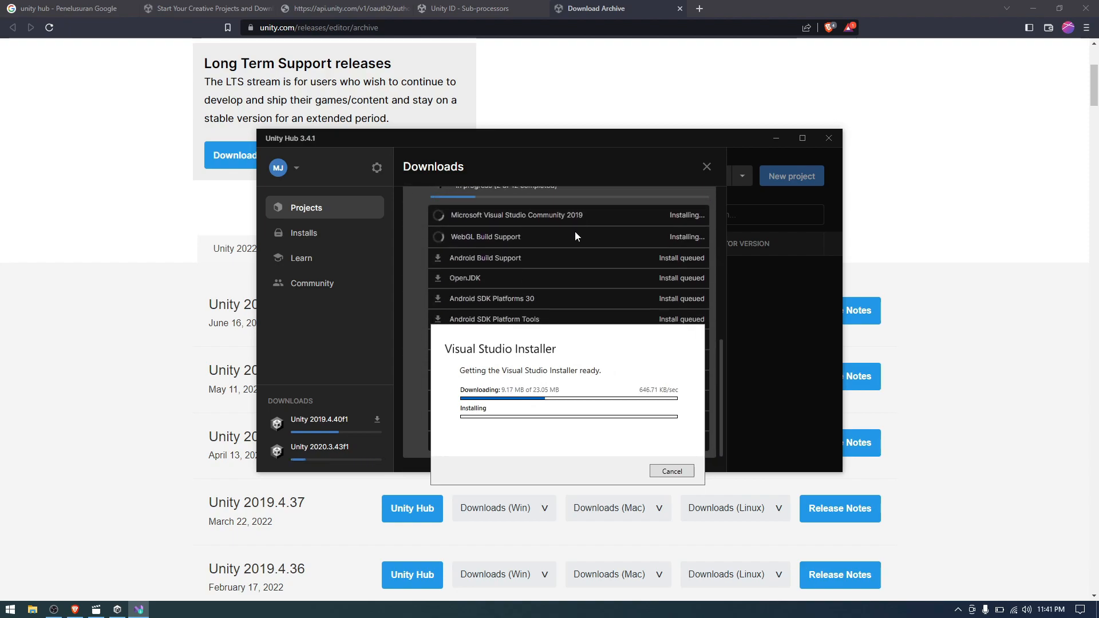
Move the Visual Studio Installer setup window clear of the downloads list and check the Unity 2020.3.43f1 components
{"action": "left_click_drag", "start_coordinate": [543, 338], "coordinate": [575, 273]}
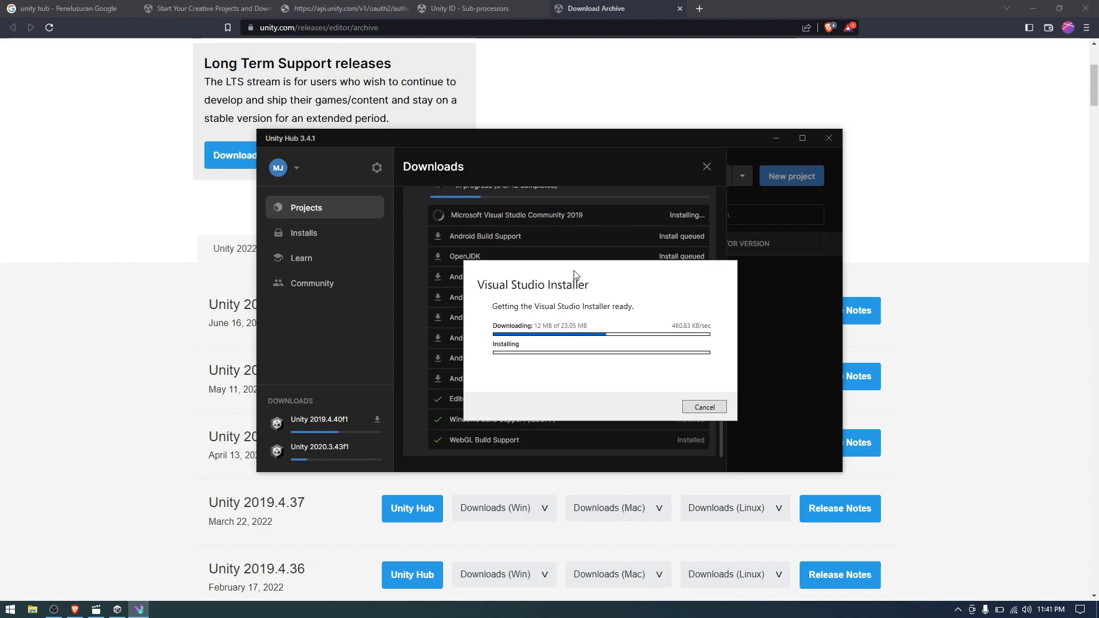
{"action": "left_click_drag", "start_coordinate": [575, 273], "coordinate": [835, 248]}
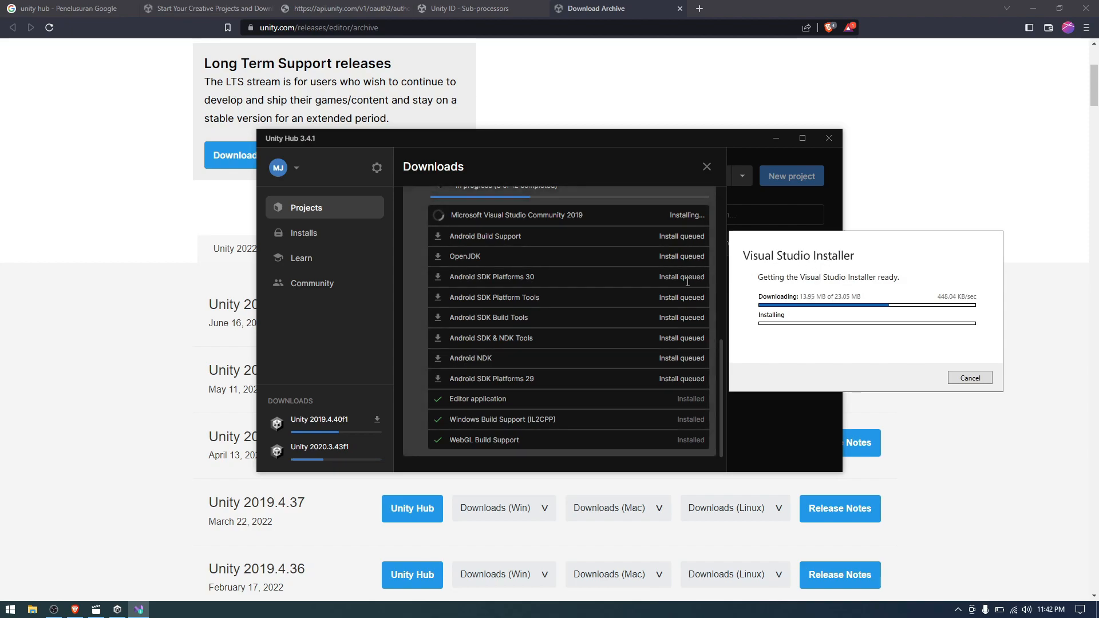
{"action": "scroll", "coordinate": [662, 292], "scroll_direction": "up", "scroll_amount": 2}
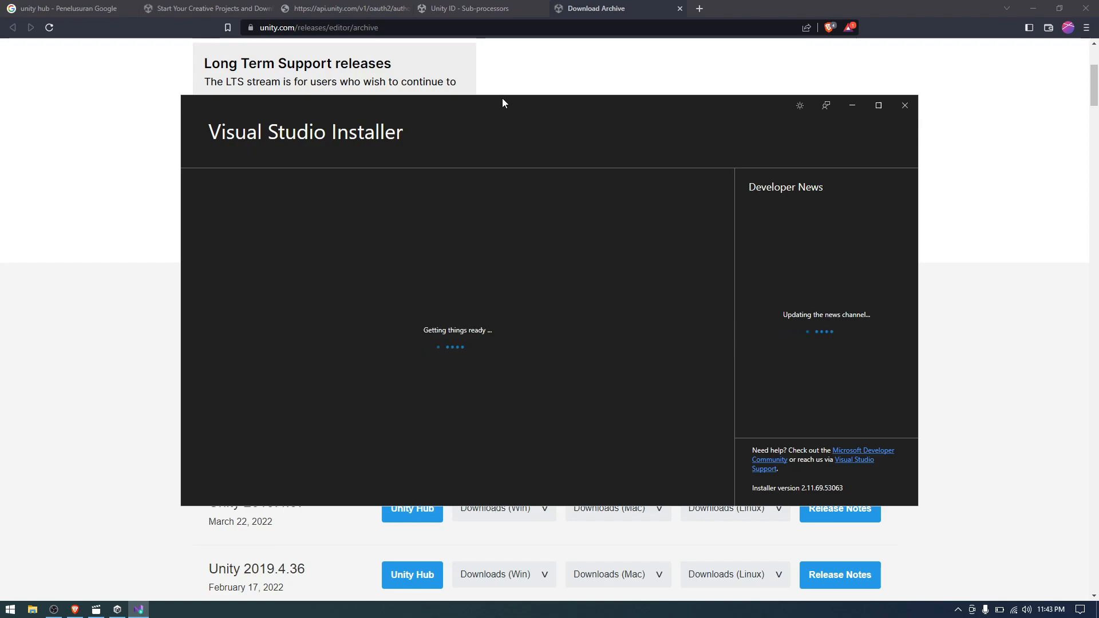
Move the Visual Studio Installer window below the downloads list and review the install status of each Unity 2020.3.43f1 component
{"action": "left_click_drag", "start_coordinate": [502, 105], "coordinate": [480, 475]}
{"action": "scroll", "coordinate": [567, 348], "scroll_direction": "down", "scroll_amount": 3}
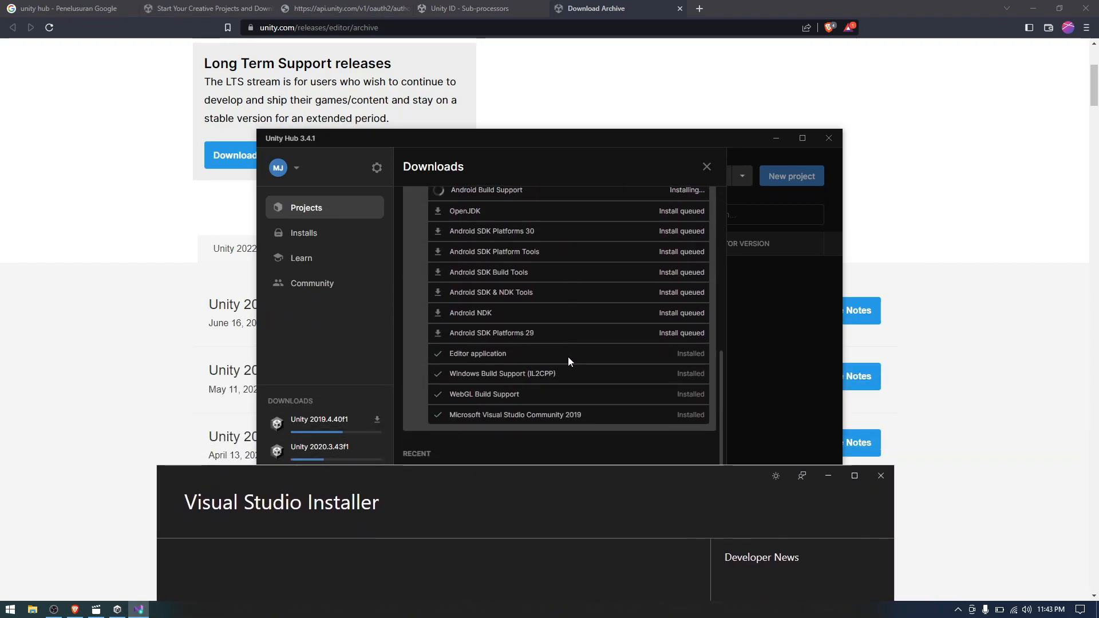
{"action": "scroll", "coordinate": [597, 366], "scroll_direction": "up", "scroll_amount": 1}
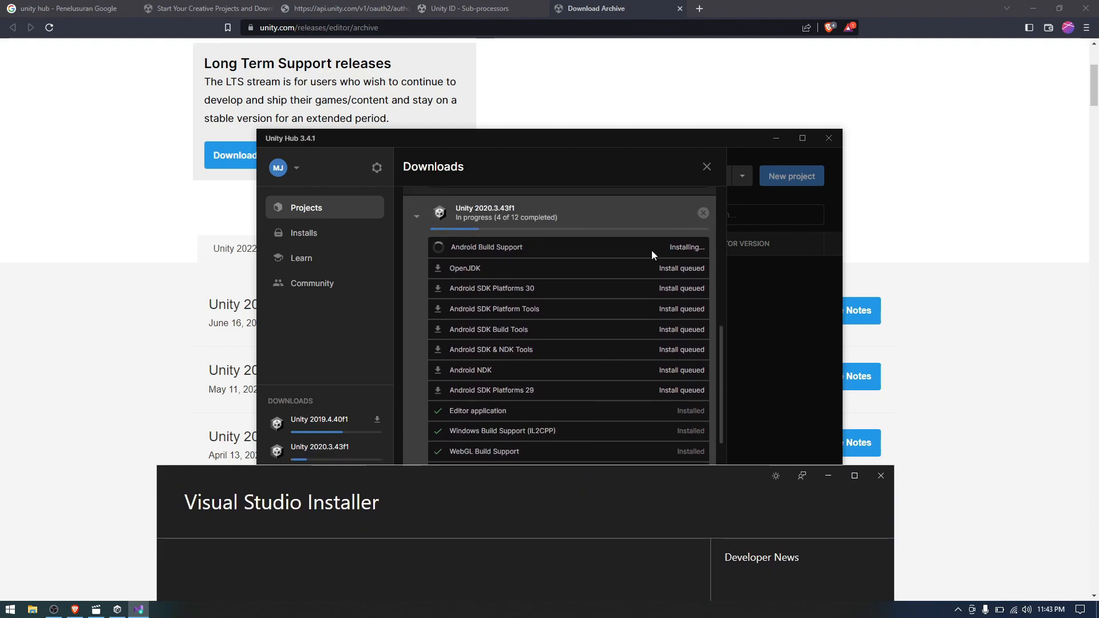
{"action": "scroll", "coordinate": [543, 380], "scroll_direction": "down", "scroll_amount": 1}
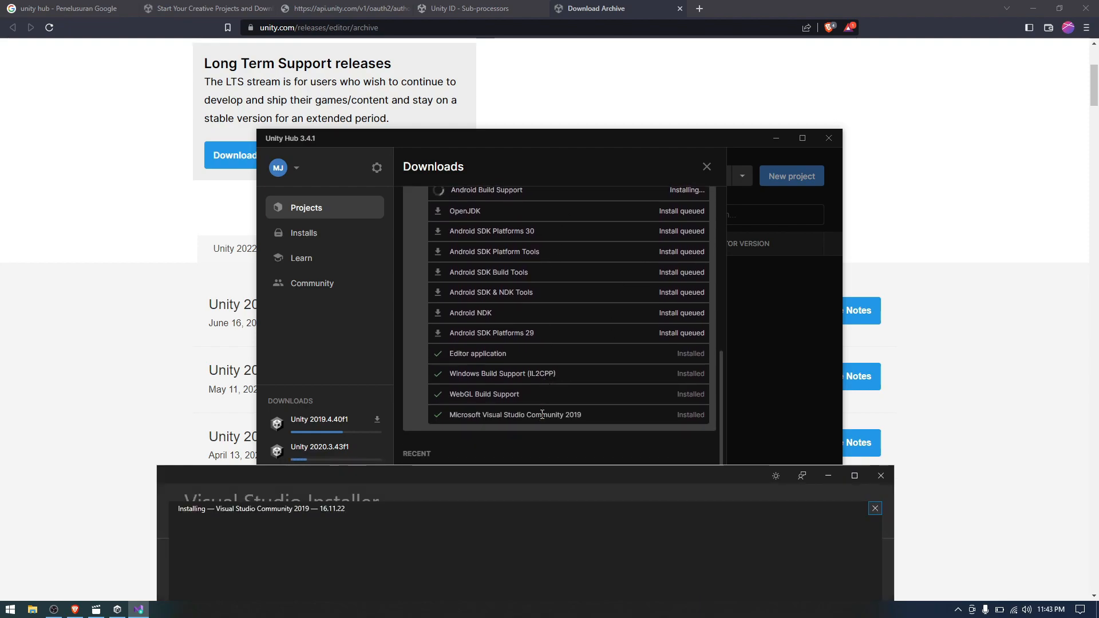
{"action": "scroll", "coordinate": [578, 393], "scroll_direction": "up", "scroll_amount": 1}
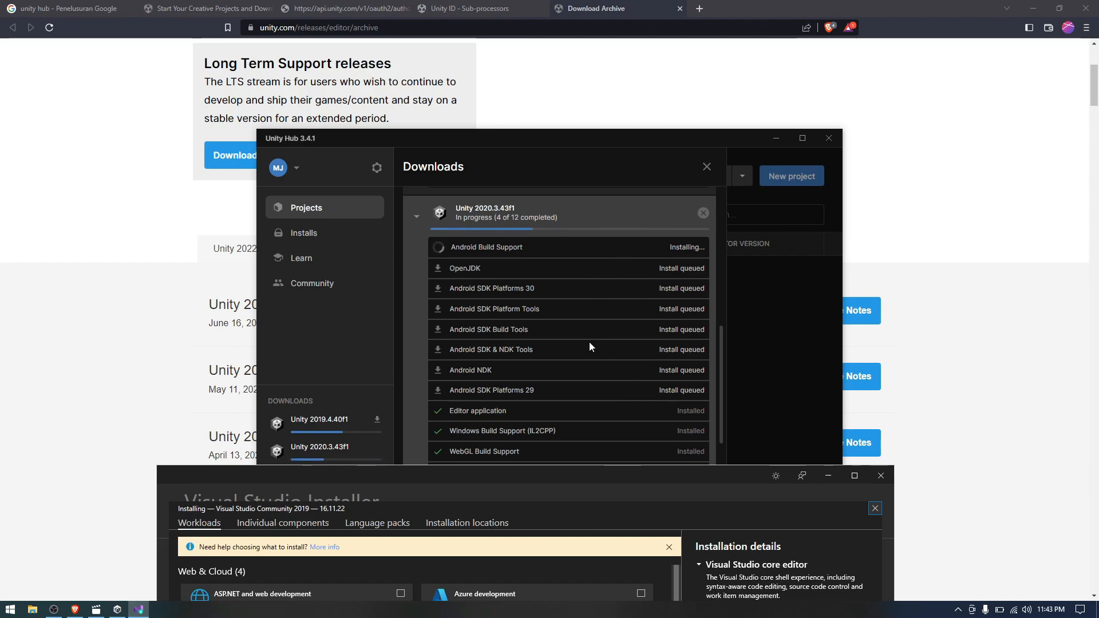
Bring the Visual Studio Installer back into full view and select the Game development with Unity workload
{"action": "left_click_drag", "start_coordinate": [562, 476], "coordinate": [554, 97]}
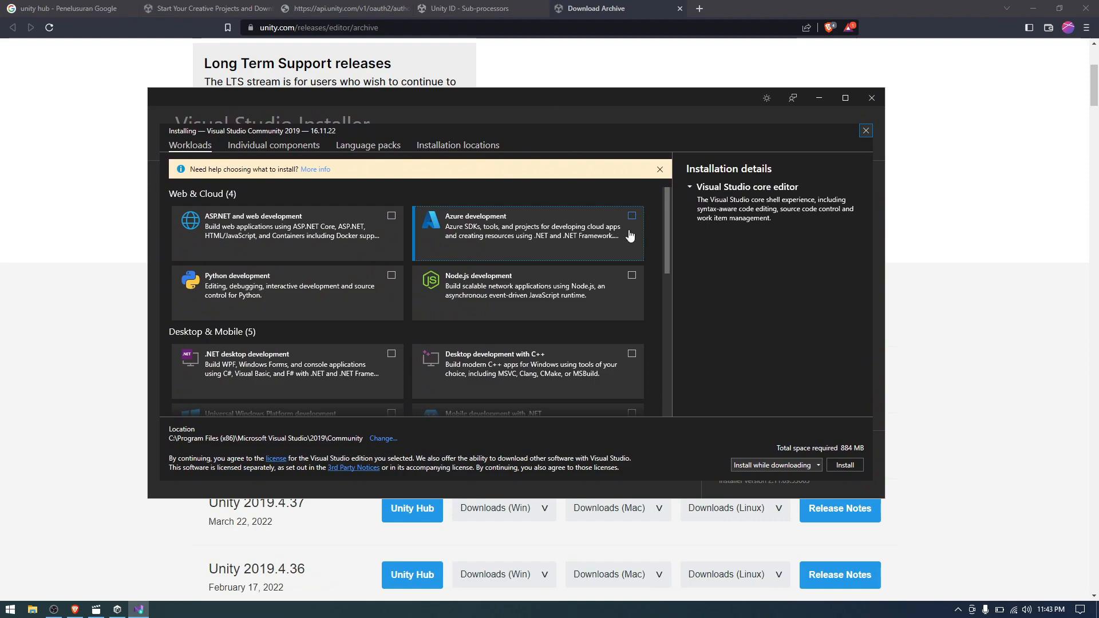
{"action": "scroll", "coordinate": [629, 235], "scroll_direction": "down", "scroll_amount": 1}
{"action": "scroll", "coordinate": [626, 236], "scroll_direction": "up", "scroll_amount": 1}
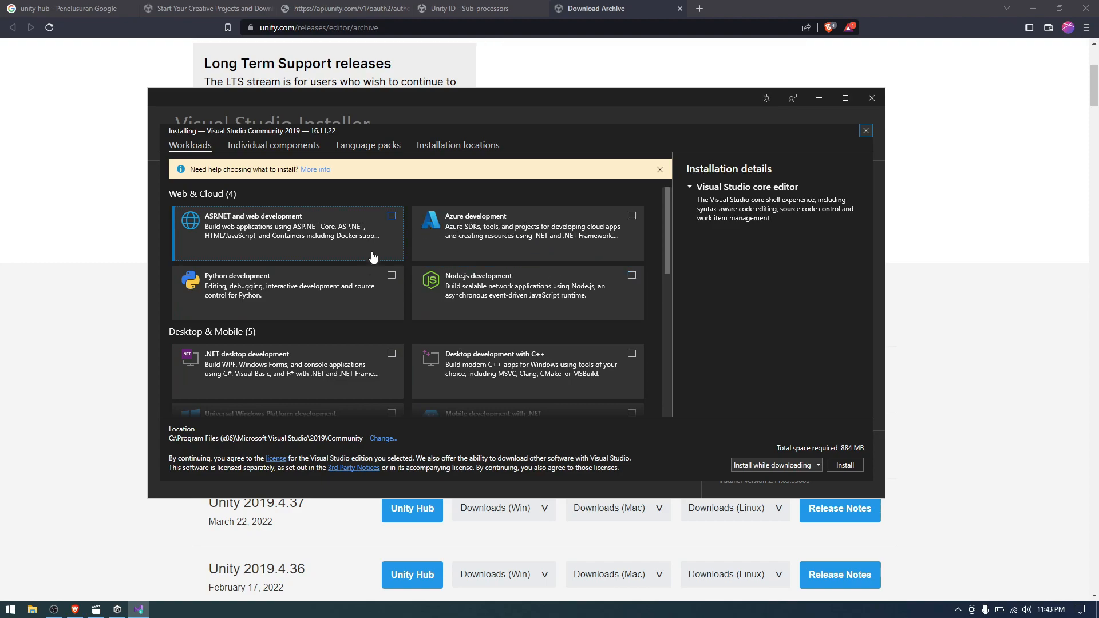
{"action": "scroll", "coordinate": [387, 314], "scroll_direction": "down", "scroll_amount": 5}
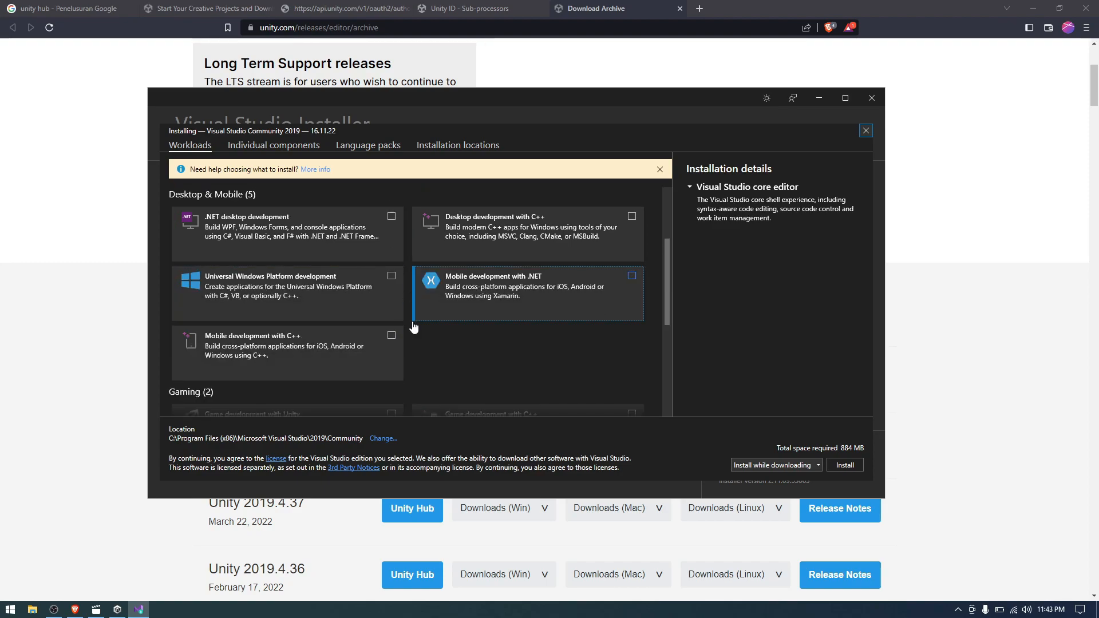
{"action": "scroll", "coordinate": [415, 325], "scroll_direction": "down", "scroll_amount": 1}
{"action": "scroll", "coordinate": [419, 323], "scroll_direction": "down", "scroll_amount": 2}
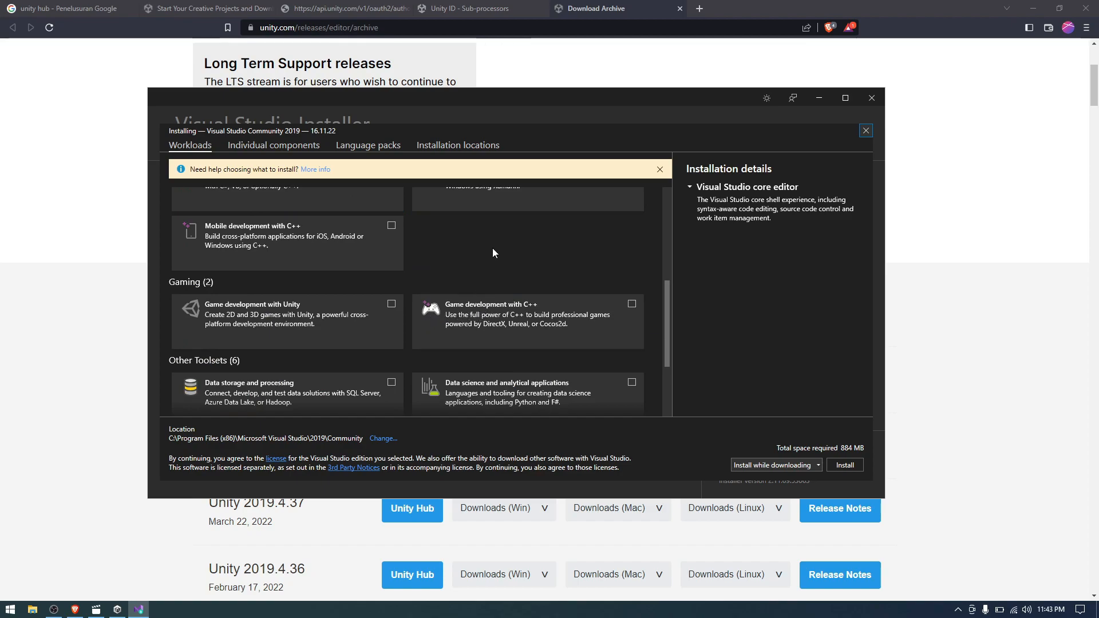
{"action": "left_click", "coordinate": [391, 306]}
Look through the remaining workloads and add Universal Windows Platform development to the Visual Studio Community 2019 installation
{"action": "scroll", "coordinate": [389, 306], "scroll_direction": "down", "scroll_amount": 3}
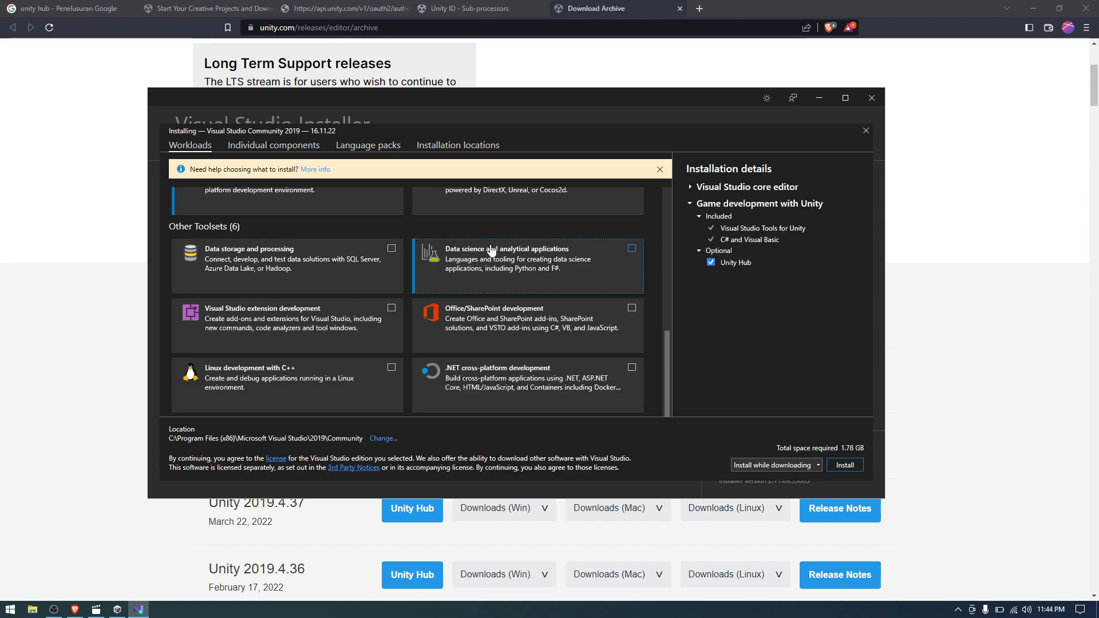
{"action": "scroll", "coordinate": [495, 254], "scroll_direction": "up", "scroll_amount": 2}
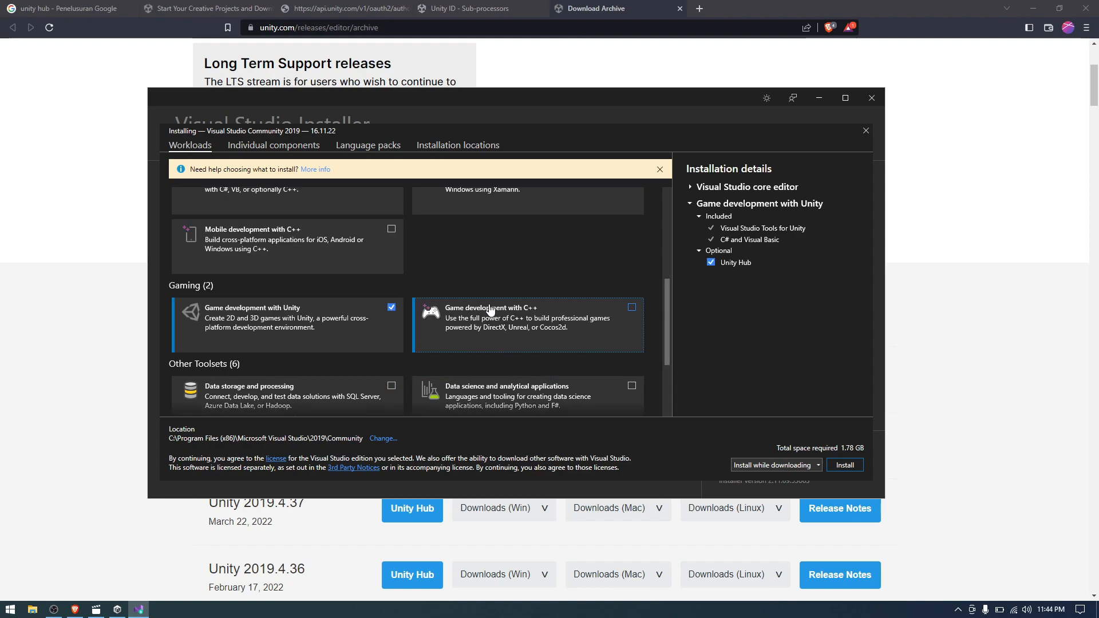
{"action": "scroll", "coordinate": [401, 311], "scroll_direction": "up", "scroll_amount": 3}
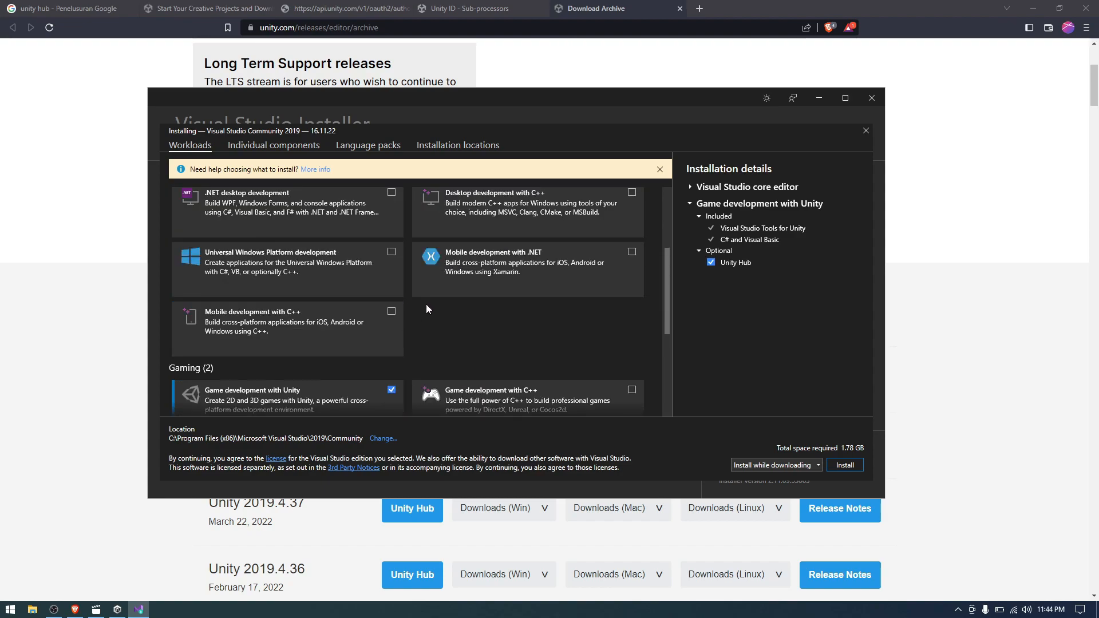
{"action": "left_click", "coordinate": [391, 252]}
Review the web and desktop workloads, and add the Game development with C++ workload
{"action": "scroll", "coordinate": [390, 259], "scroll_direction": "up", "scroll_amount": 3}
{"action": "scroll", "coordinate": [388, 260], "scroll_direction": "up", "scroll_amount": 1}
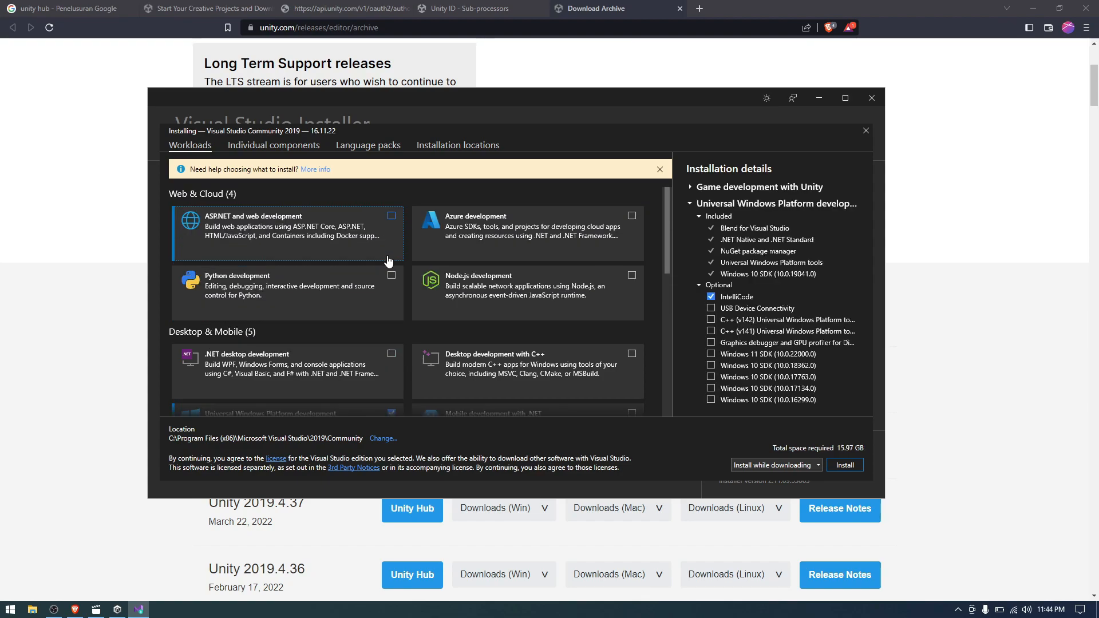
{"action": "scroll", "coordinate": [390, 269], "scroll_direction": "down", "scroll_amount": 3}
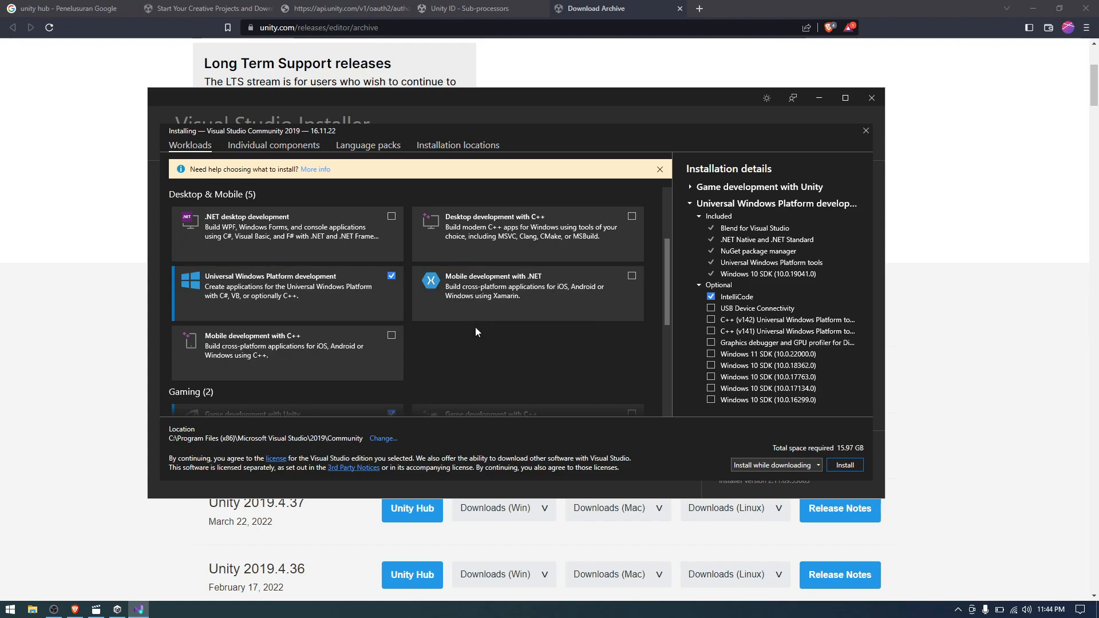
{"action": "scroll", "coordinate": [475, 332], "scroll_direction": "down", "scroll_amount": 2}
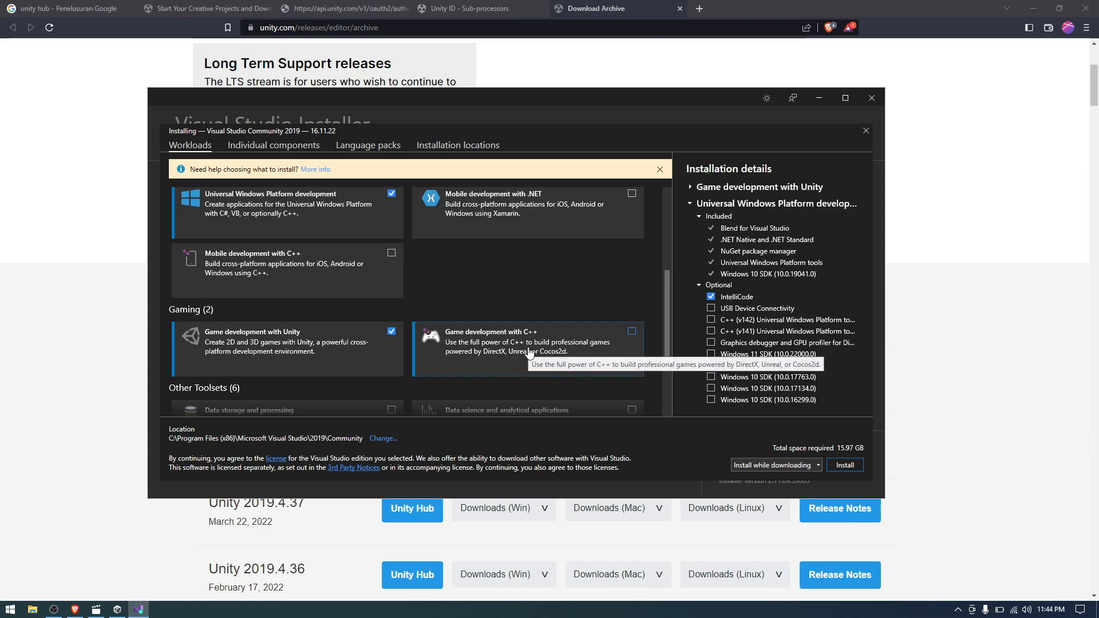
{"action": "left_click", "coordinate": [579, 352]}
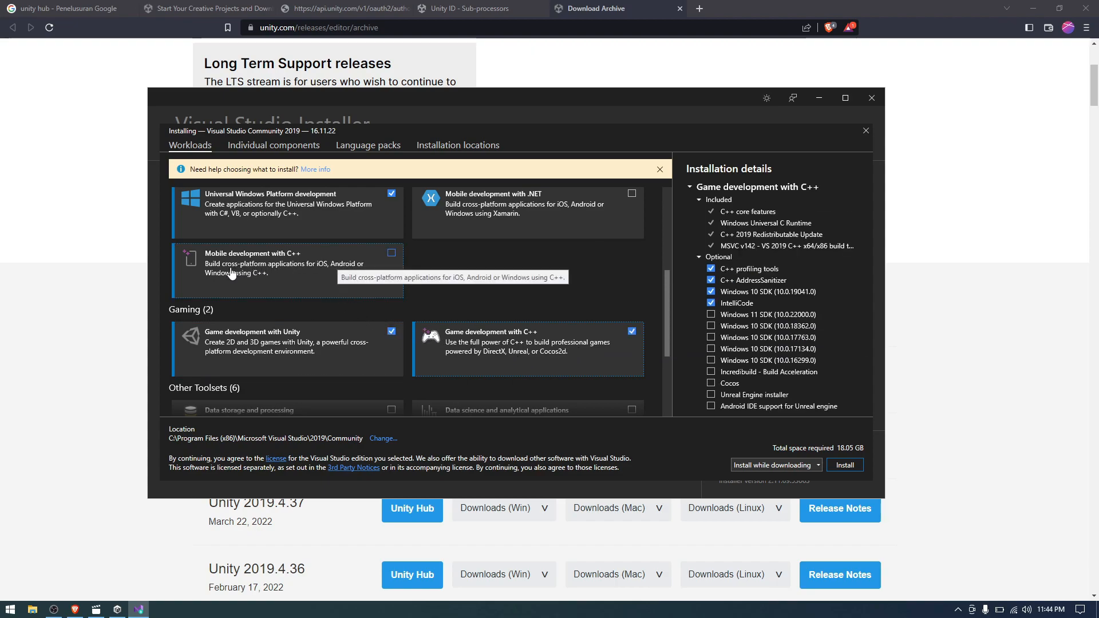
Add the Mobile development with C++ and .NET desktop development workloads
{"action": "scroll", "coordinate": [368, 317], "scroll_direction": "up", "scroll_amount": 3}
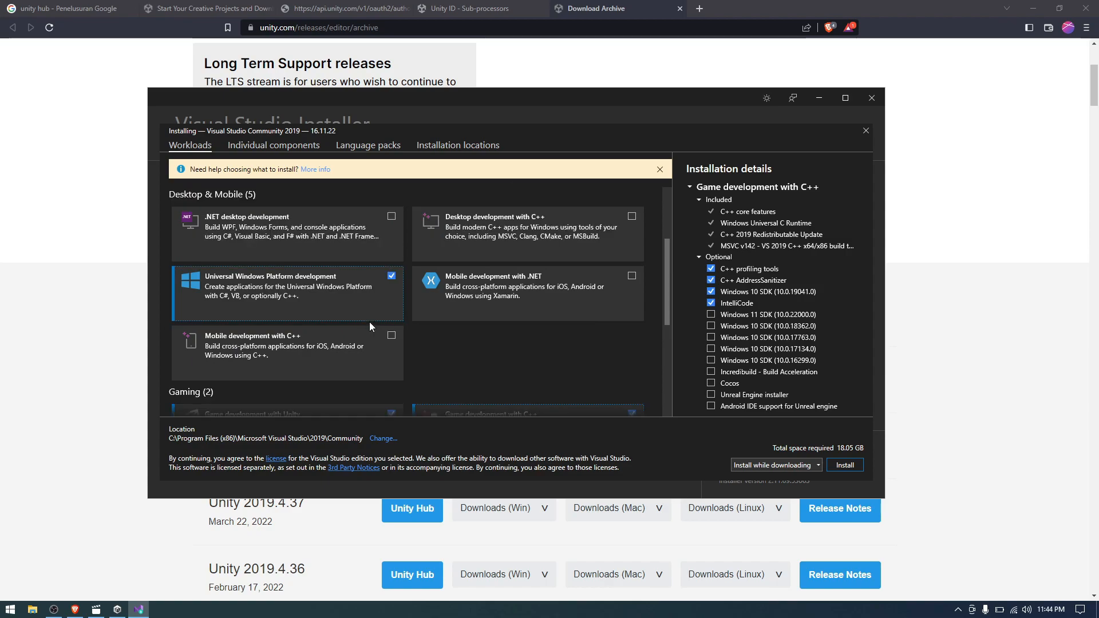
{"action": "left_click", "coordinate": [376, 363]}
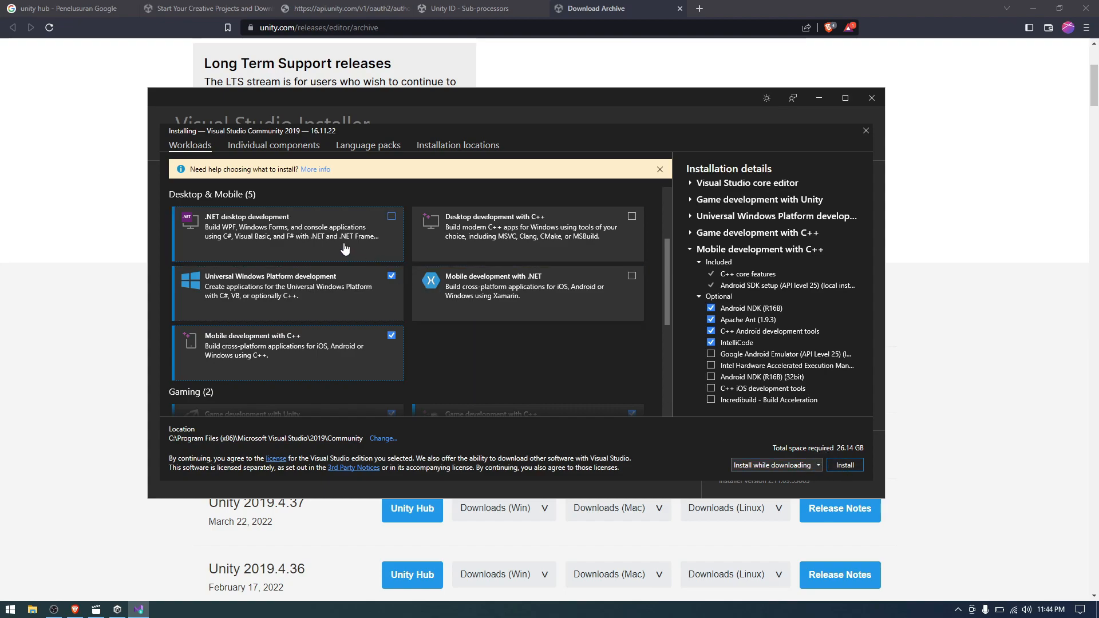
{"action": "scroll", "coordinate": [344, 248], "scroll_direction": "up", "scroll_amount": 3}
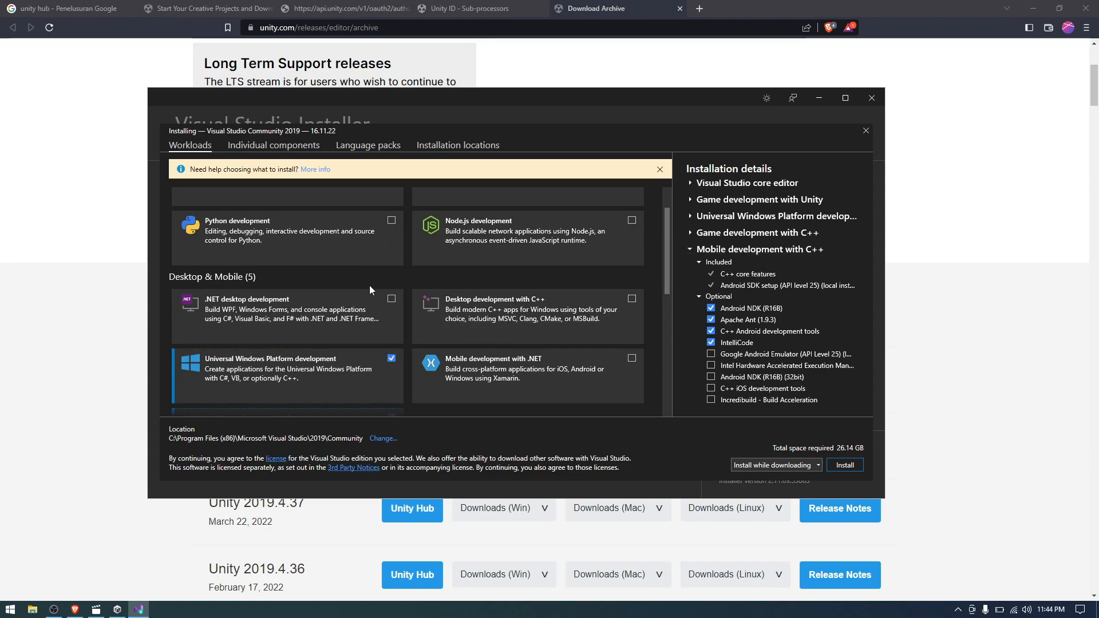
{"action": "left_click", "coordinate": [359, 327]}
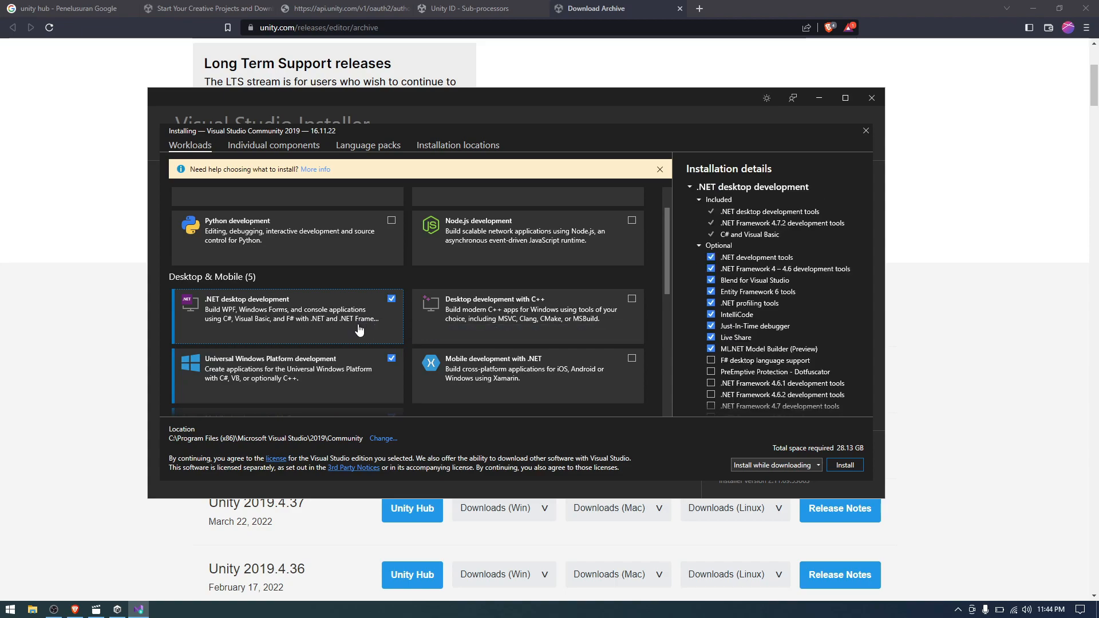
Review the selected workloads and start installing Visual Studio Community 2019 with the Install while downloading option
{"action": "scroll", "coordinate": [359, 331], "scroll_direction": "down", "scroll_amount": 2}
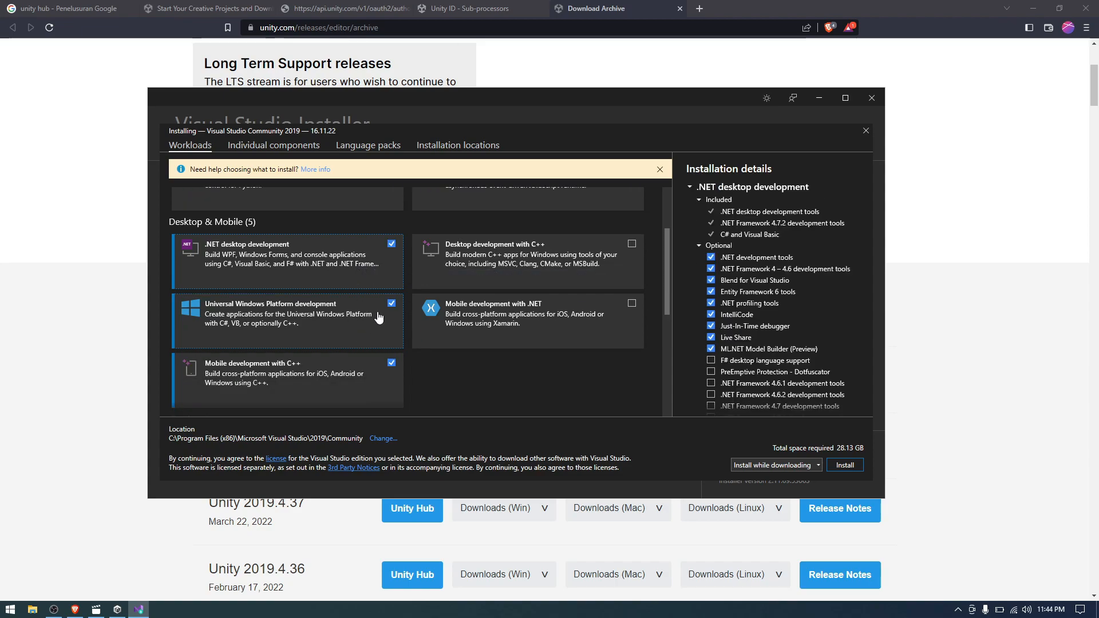
{"action": "scroll", "coordinate": [384, 271], "scroll_direction": "down", "scroll_amount": 1}
{"action": "scroll", "coordinate": [383, 302], "scroll_direction": "down", "scroll_amount": 3}
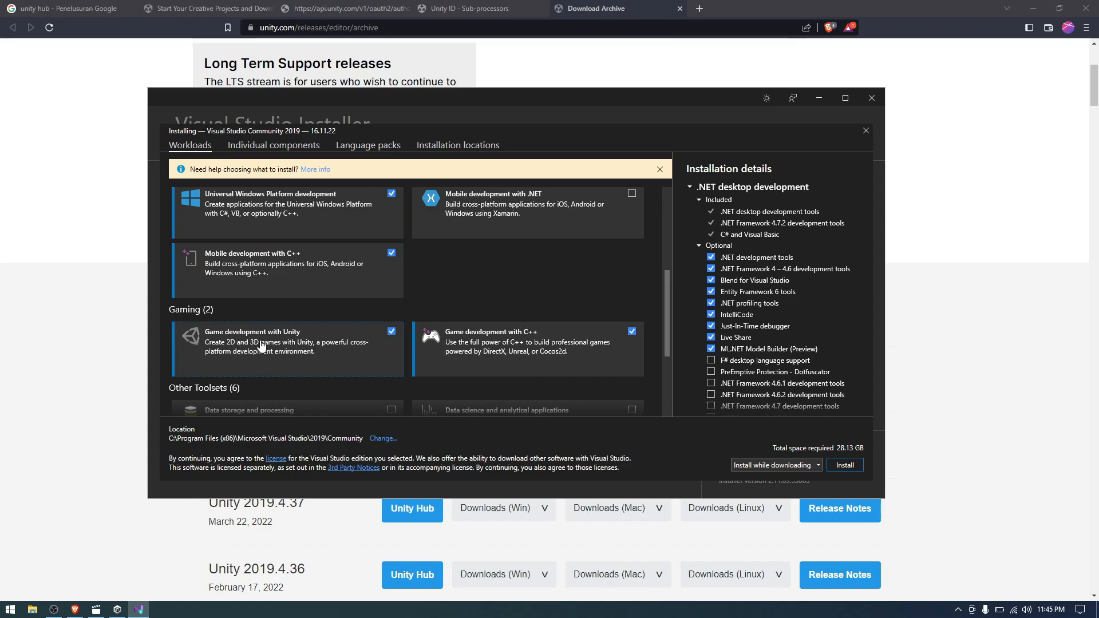
{"action": "scroll", "coordinate": [271, 362], "scroll_direction": "down", "scroll_amount": 1}
{"action": "scroll", "coordinate": [286, 343], "scroll_direction": "up", "scroll_amount": 1}
{"action": "scroll", "coordinate": [298, 343], "scroll_direction": "down", "scroll_amount": 2}
{"action": "scroll", "coordinate": [300, 342], "scroll_direction": "down", "scroll_amount": 1}
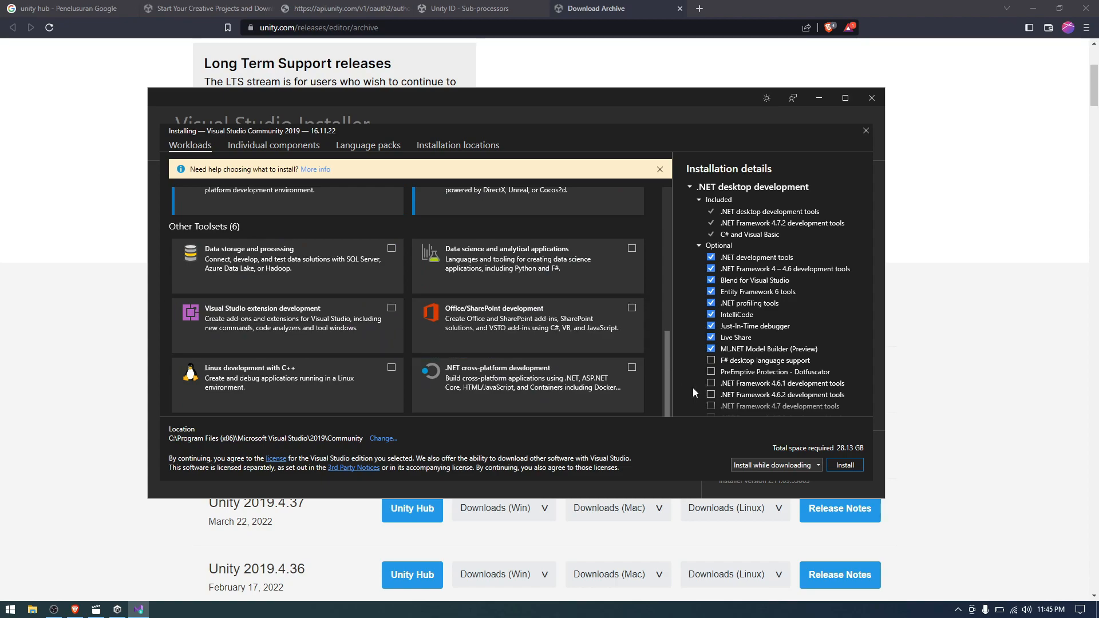
{"action": "left_click", "coordinate": [836, 466]}
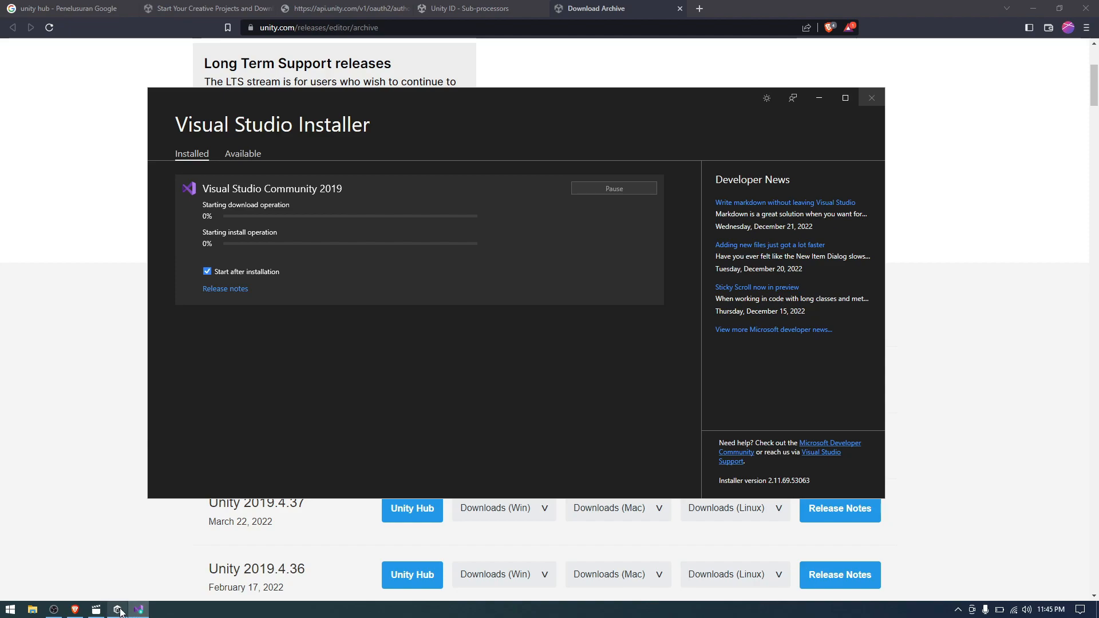
Minimize the Visual Studio Installer and check the component progress of Unity 2019.4.40f1 and Unity 2020.3.43f1 in Unity Hub
{"action": "left_click_drag", "start_coordinate": [519, 104], "coordinate": [669, 196]}
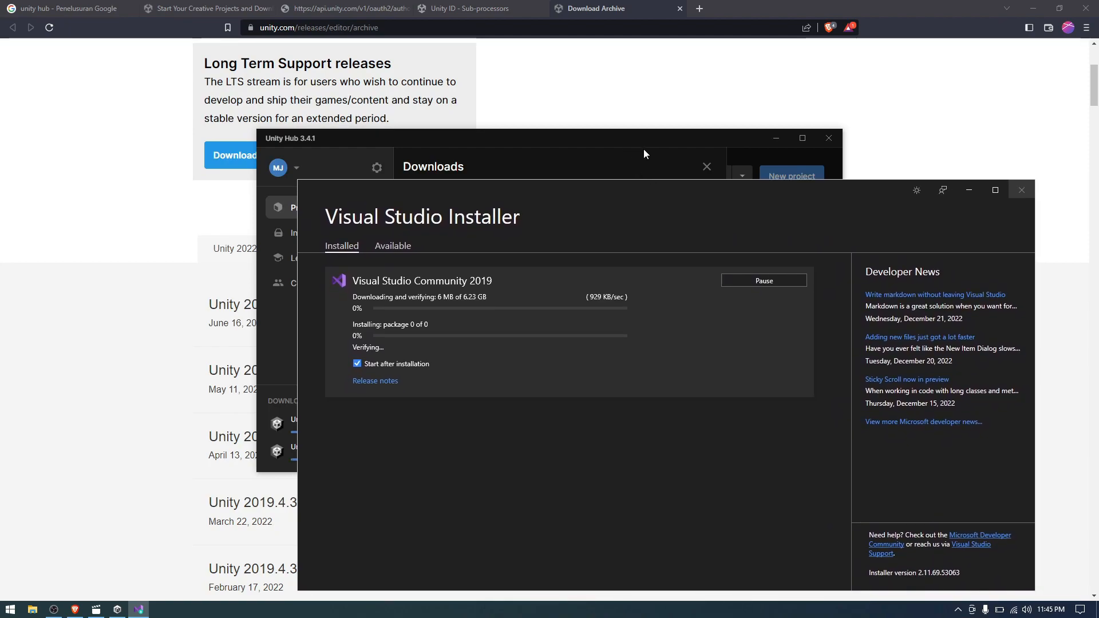
{"action": "left_click_drag", "start_coordinate": [675, 190], "coordinate": [520, 218]}
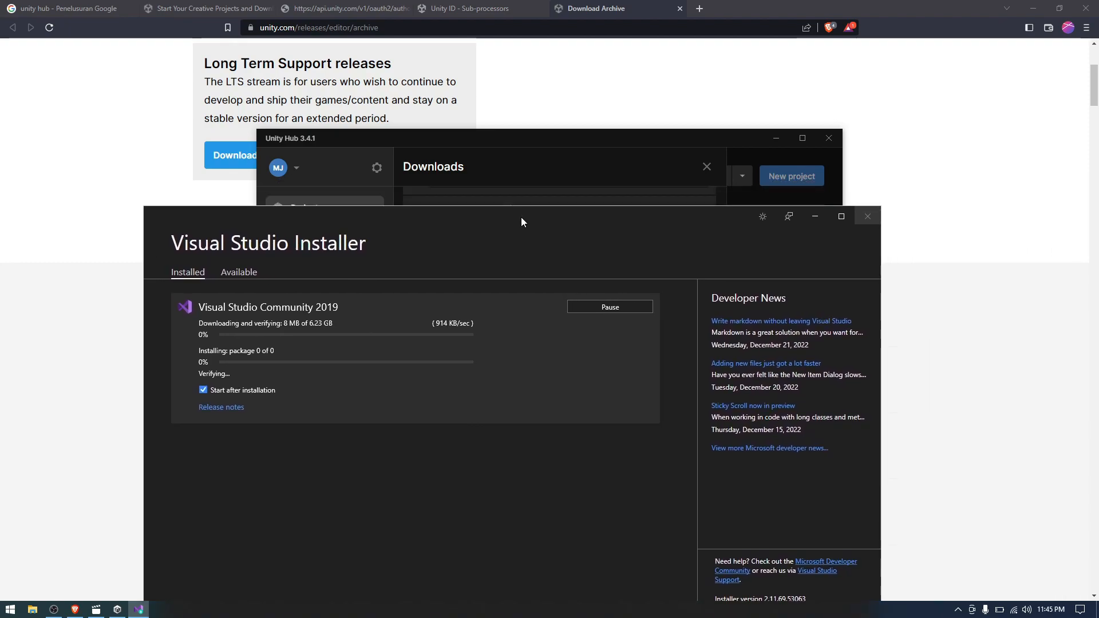
{"action": "left_click", "coordinate": [816, 217]}
{"action": "scroll", "coordinate": [645, 332], "scroll_direction": "down", "scroll_amount": 1}
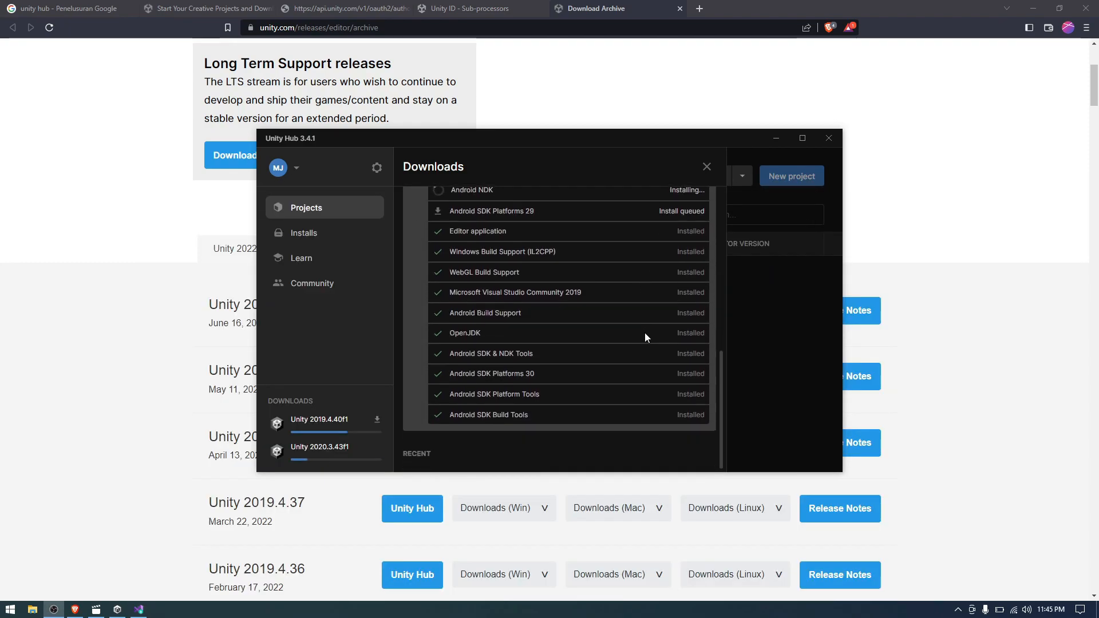
{"action": "scroll", "coordinate": [644, 332], "scroll_direction": "up", "scroll_amount": 3}
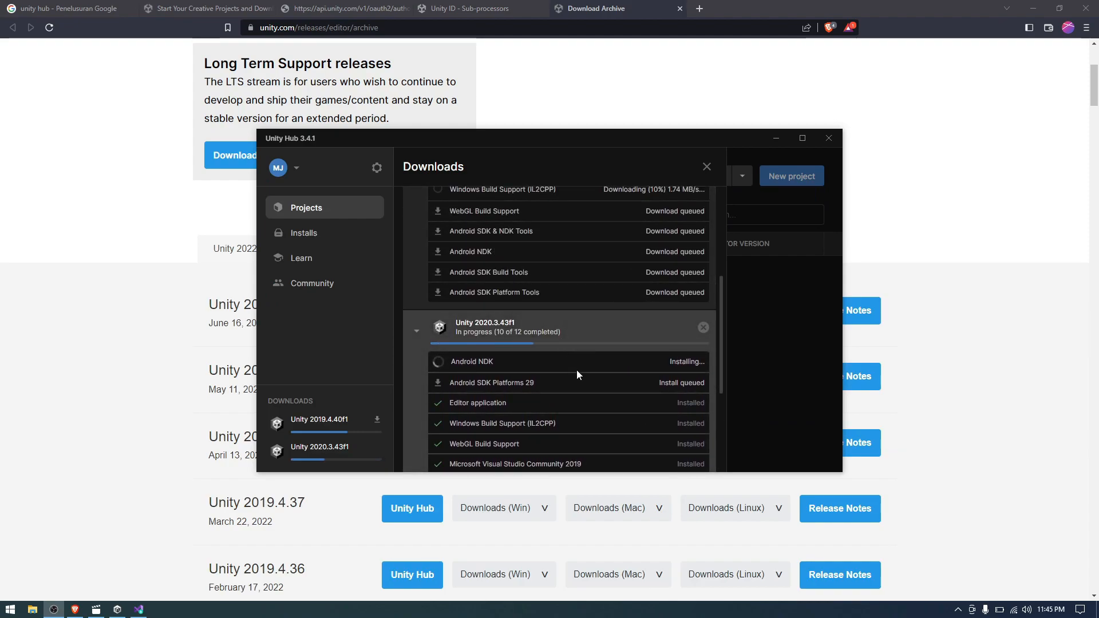
{"action": "scroll", "coordinate": [554, 355], "scroll_direction": "up", "scroll_amount": 3}
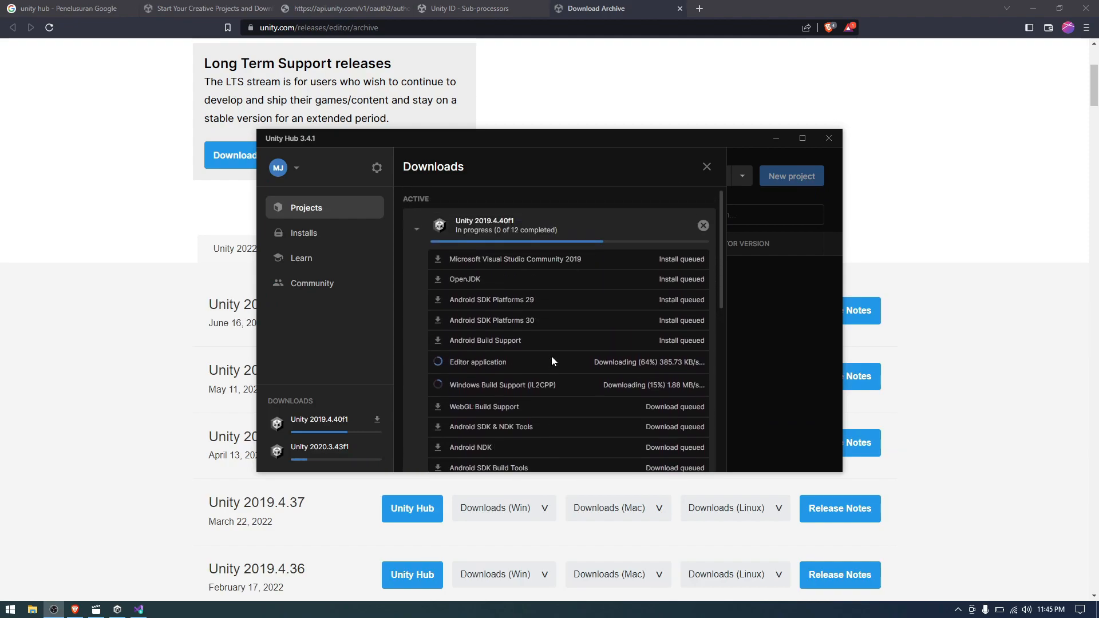
{"action": "scroll", "coordinate": [559, 340], "scroll_direction": "down", "scroll_amount": 3}
{"action": "scroll", "coordinate": [559, 340], "scroll_direction": "up", "scroll_amount": 3}
{"action": "scroll", "coordinate": [681, 350], "scroll_direction": "down", "scroll_amount": 1}
{"action": "scroll", "coordinate": [681, 348], "scroll_direction": "down", "scroll_amount": 3}
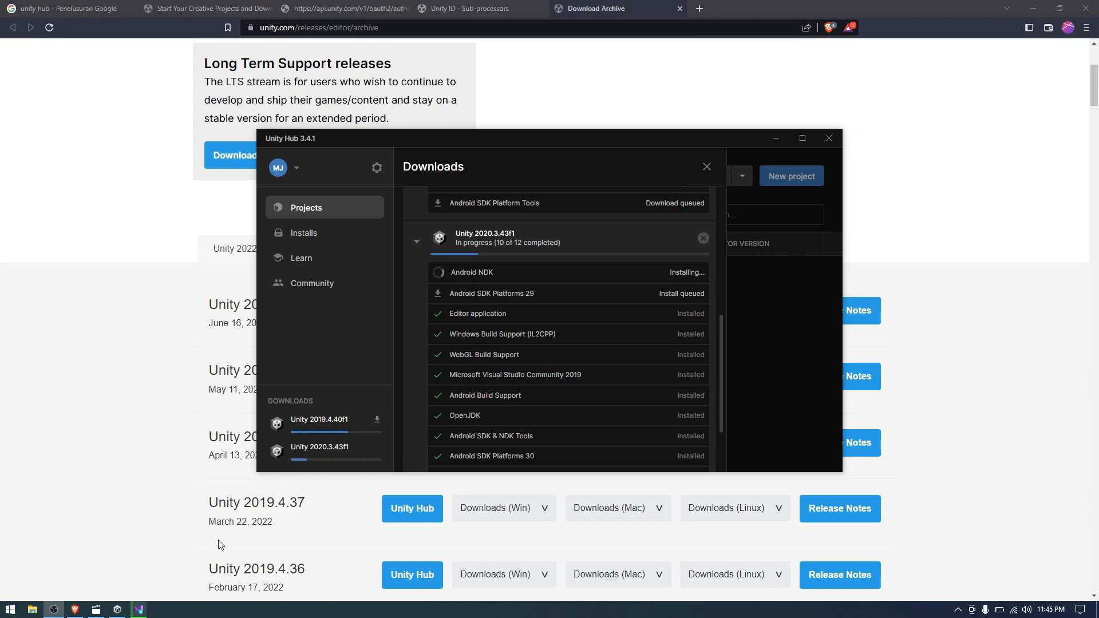
Search the web for "visual studio code" in a new browser tab and open the official Visual Studio Code website
{"action": "left_click", "coordinate": [139, 609]}
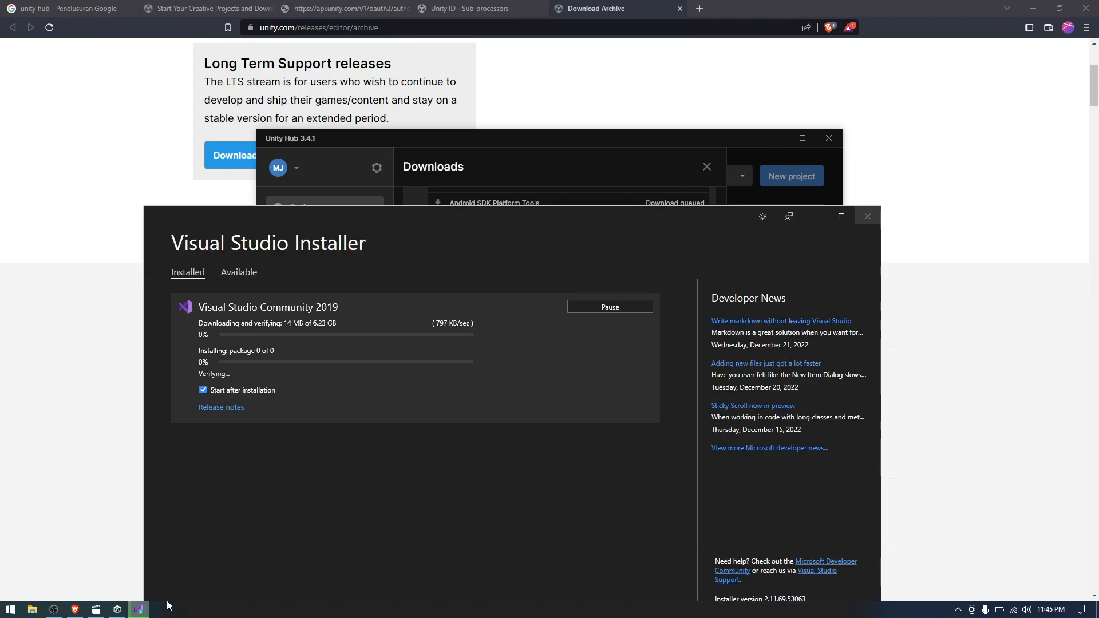
{"action": "left_click", "coordinate": [700, 8]}
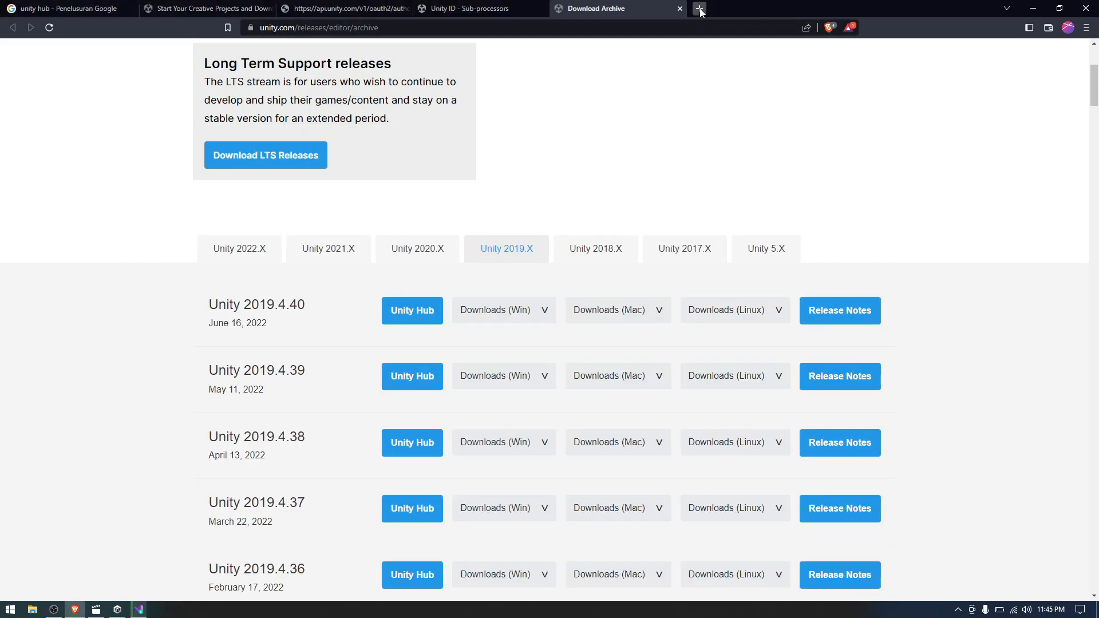
{"action": "type", "text": "v"}
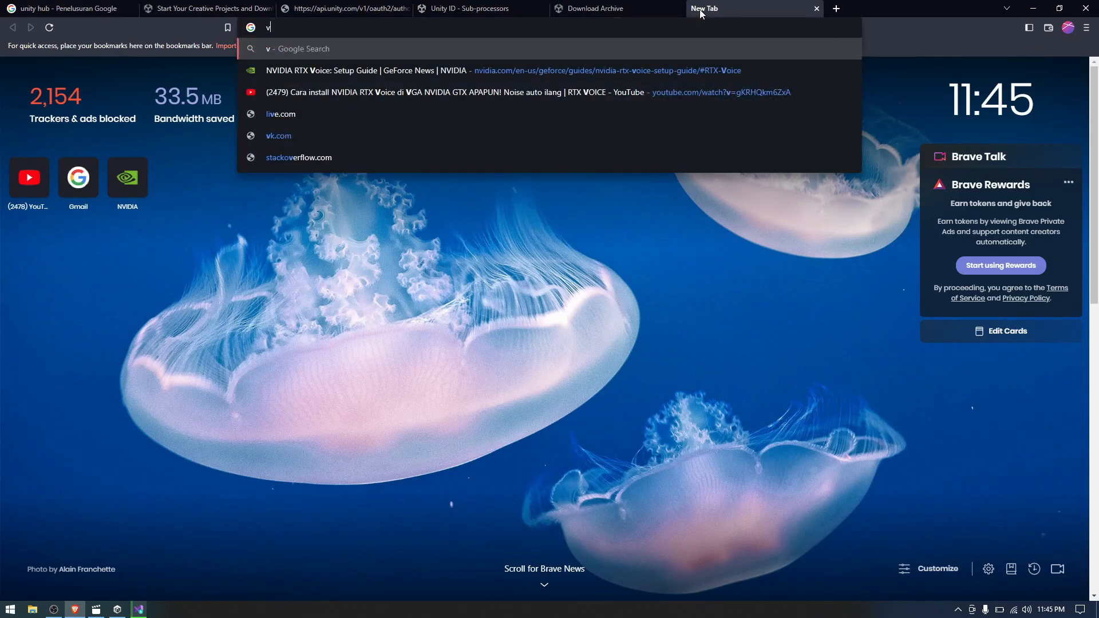
{"action": "type", "text": "isual studio code"}
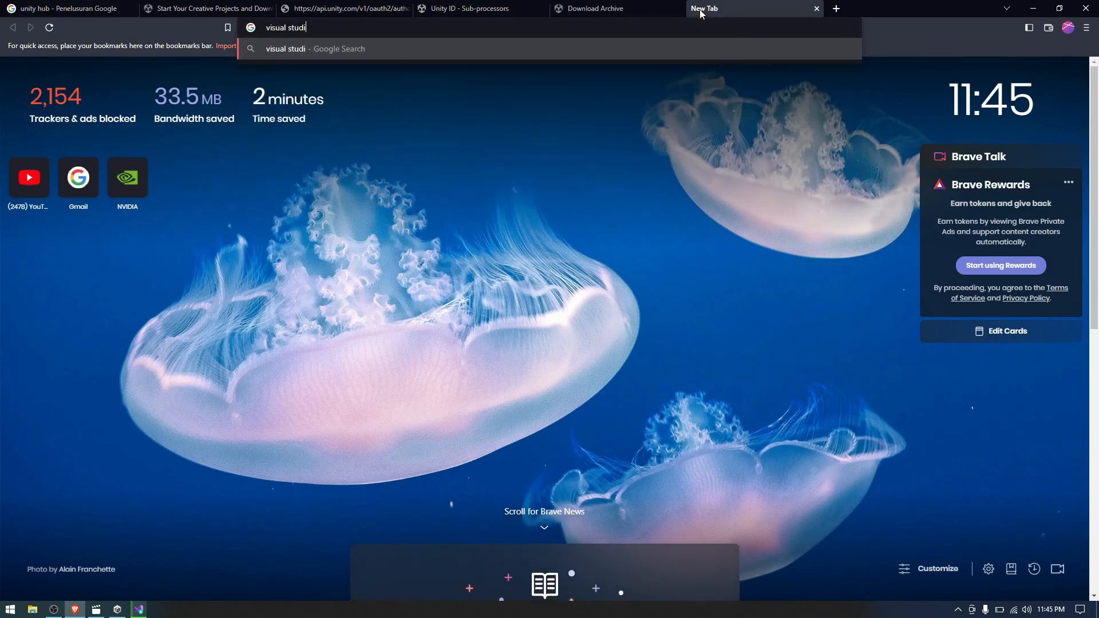
{"action": "key", "text": "Return"}
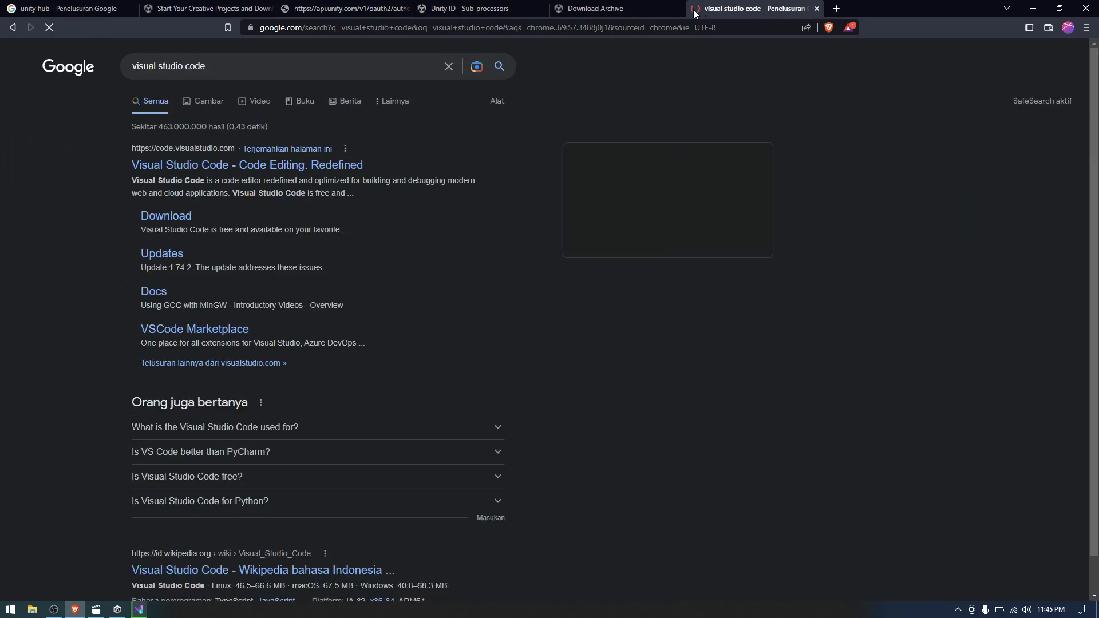
{"action": "left_click", "coordinate": [313, 167]}
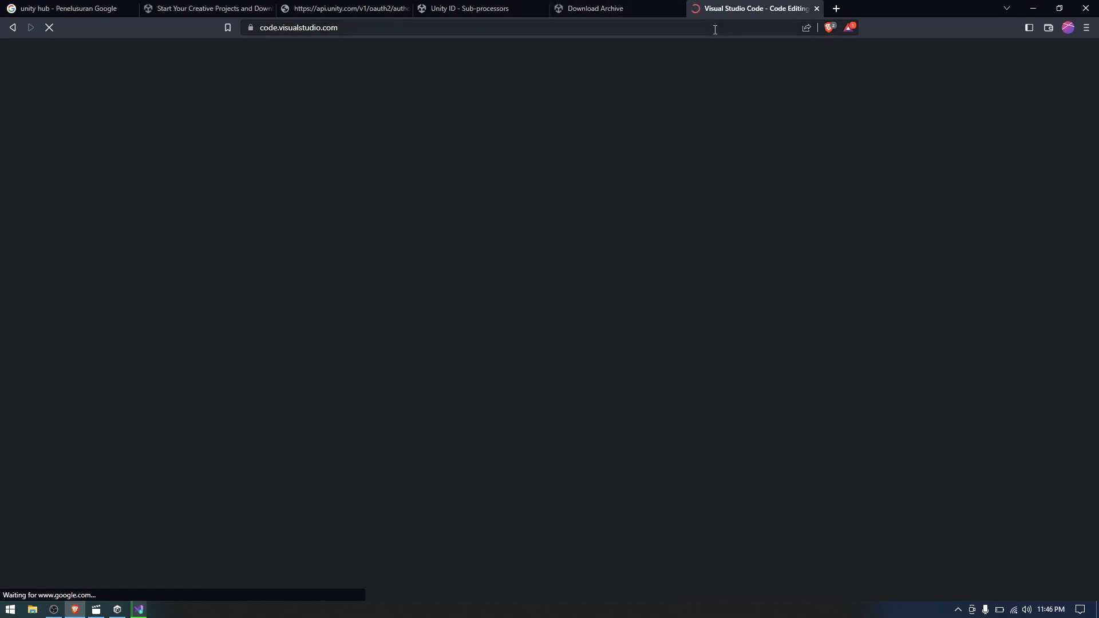
Check the Visual Studio Community 2019 installation progress and look through the Visual Studio Code homepage for its platform downloads
{"action": "left_click", "coordinate": [138, 610]}
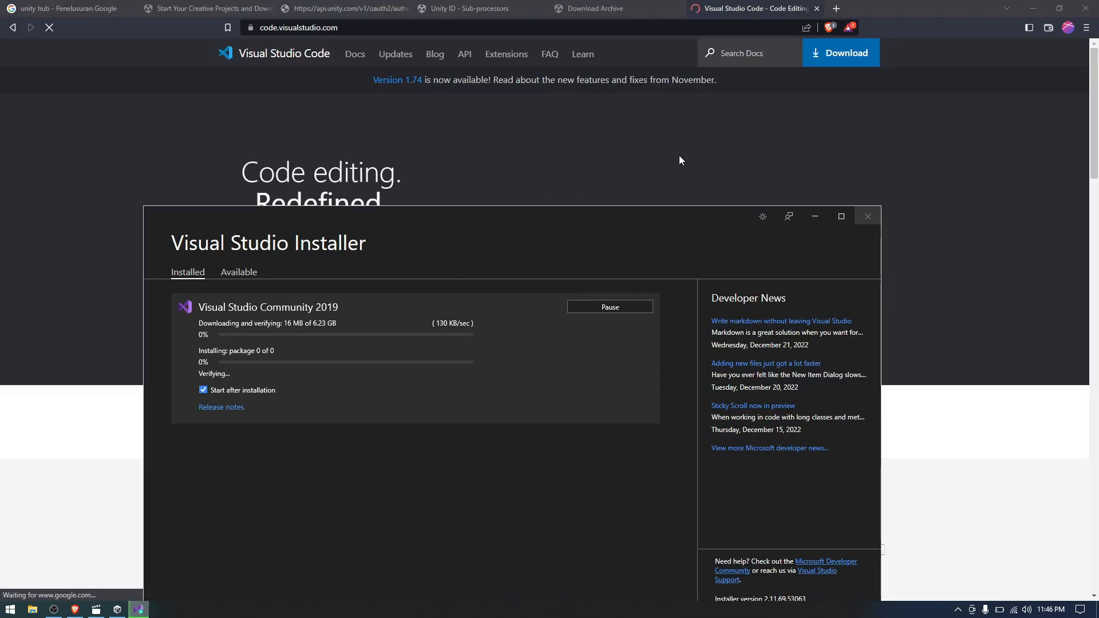
{"action": "left_click", "coordinate": [960, 113]}
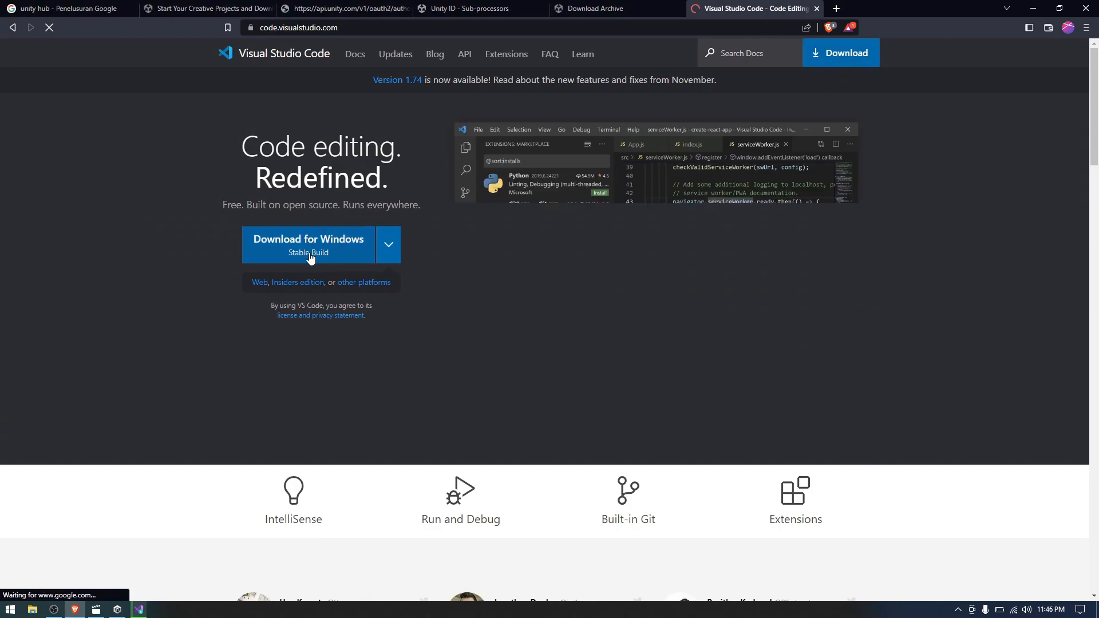
{"action": "scroll", "coordinate": [342, 263], "scroll_direction": "down", "scroll_amount": 1}
{"action": "scroll", "coordinate": [341, 264], "scroll_direction": "down", "scroll_amount": 15}
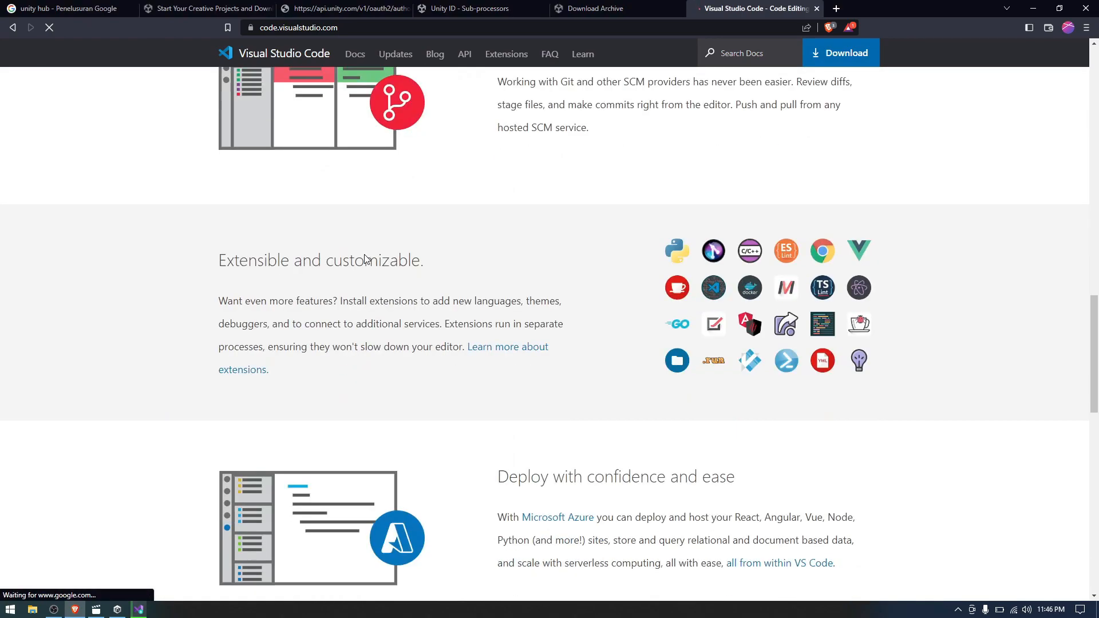
{"action": "scroll", "coordinate": [401, 272], "scroll_direction": "down", "scroll_amount": 10}
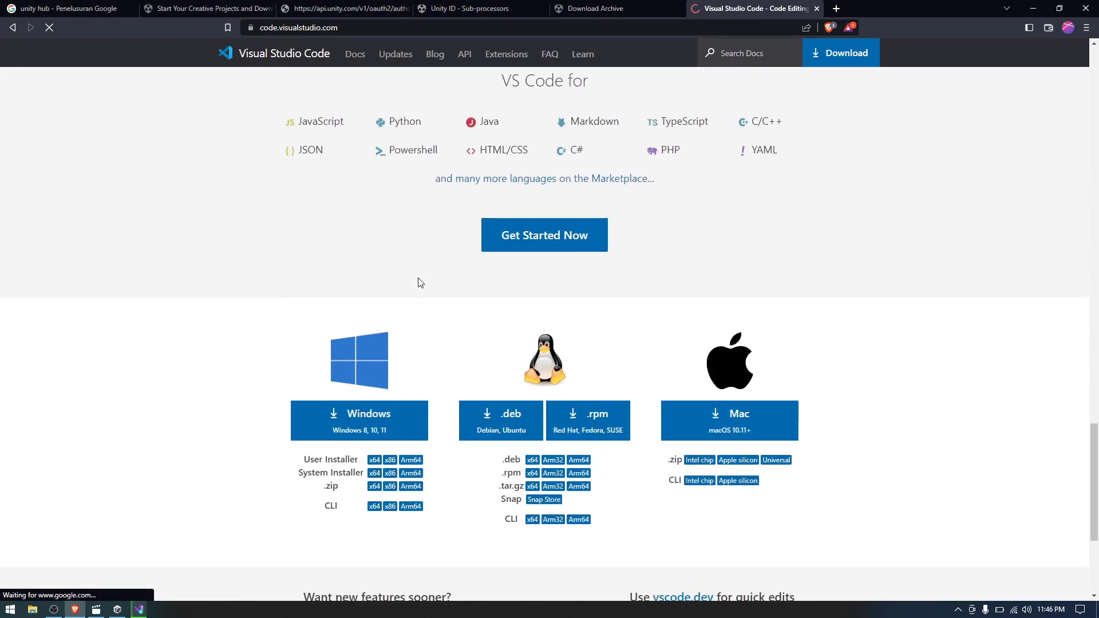
{"action": "scroll", "coordinate": [435, 286], "scroll_direction": "up", "scroll_amount": 10}
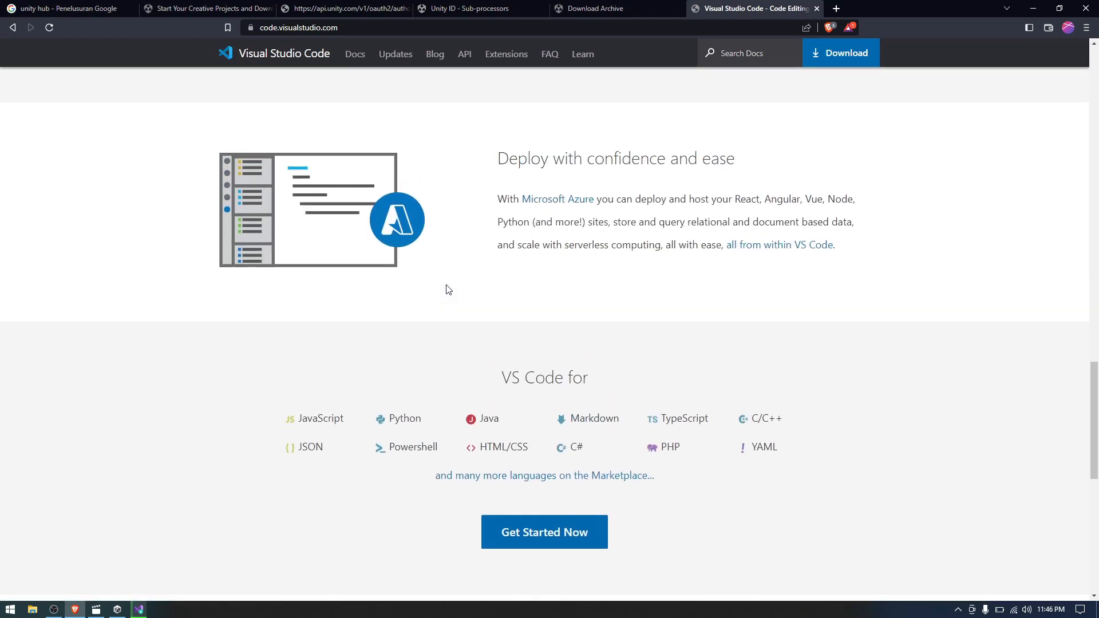
{"action": "scroll", "coordinate": [448, 289], "scroll_direction": "up", "scroll_amount": 5}
{"action": "scroll", "coordinate": [446, 283], "scroll_direction": "up", "scroll_amount": 10}
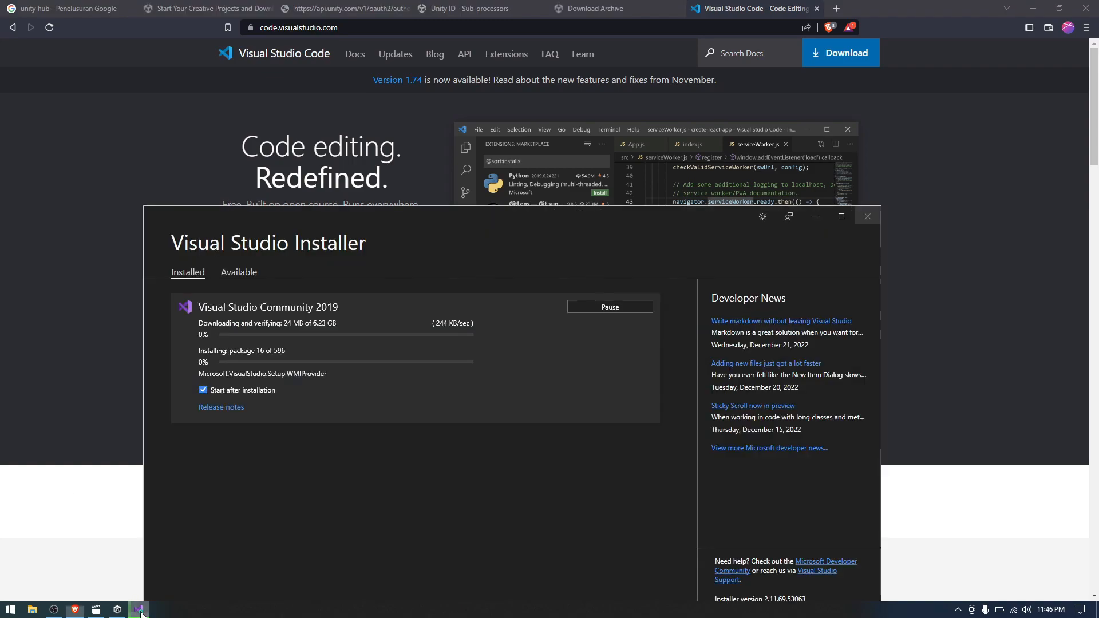
Review the component status of Unity 2020.3.43f1 and Unity 2019.4.40f1 in Unity Hub, dismissing the battery notice and closing the downloads list
{"action": "left_click", "coordinate": [140, 610]}
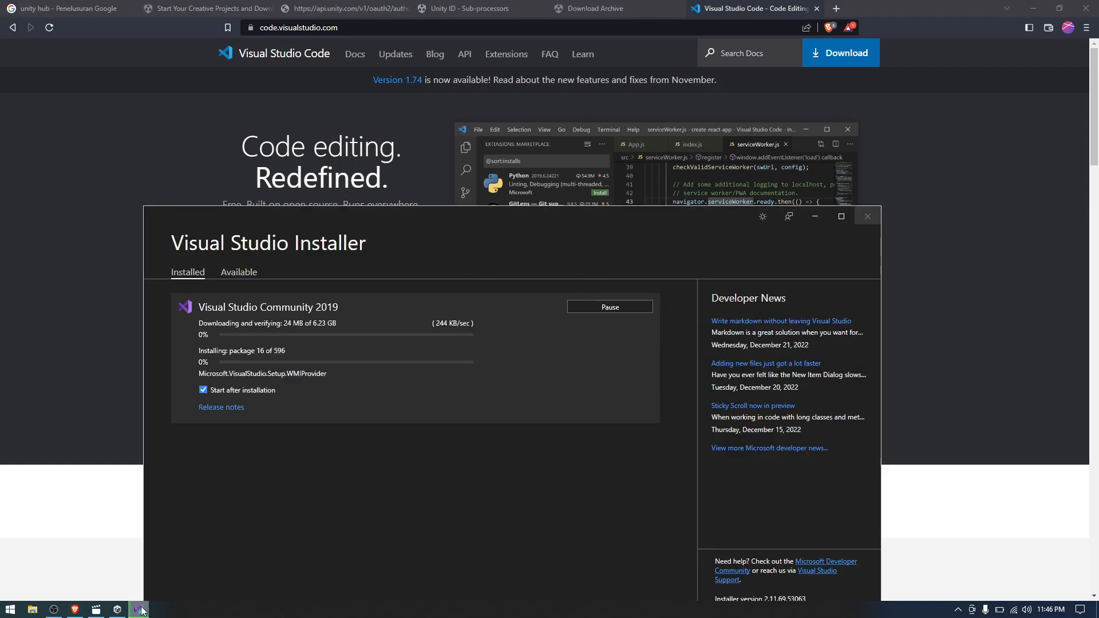
{"action": "left_click", "coordinate": [118, 609]}
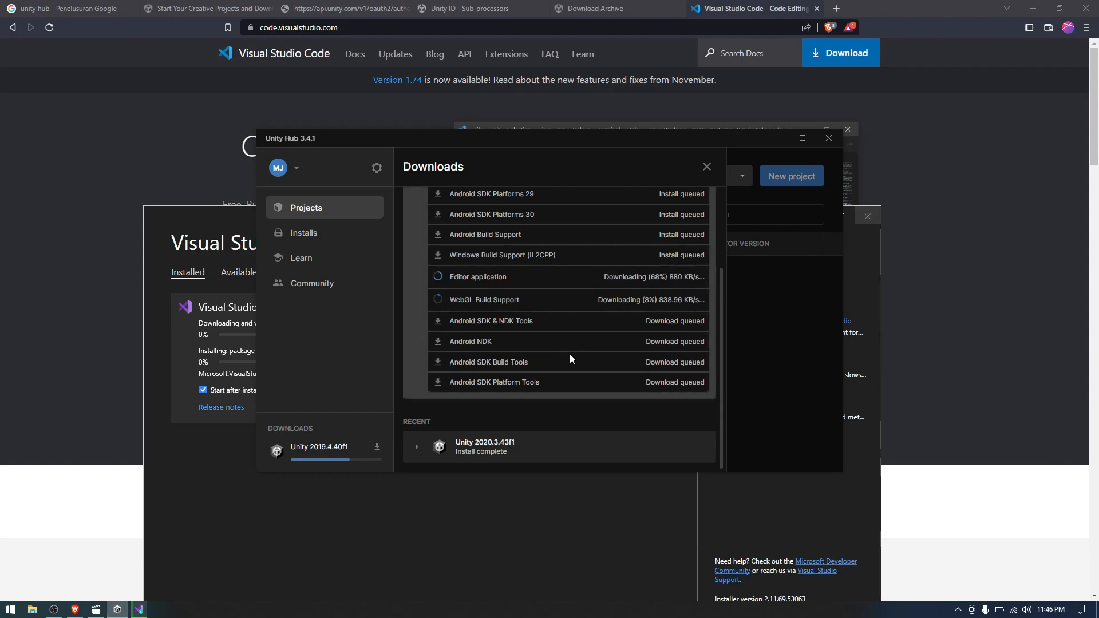
{"action": "left_click", "coordinate": [480, 455]}
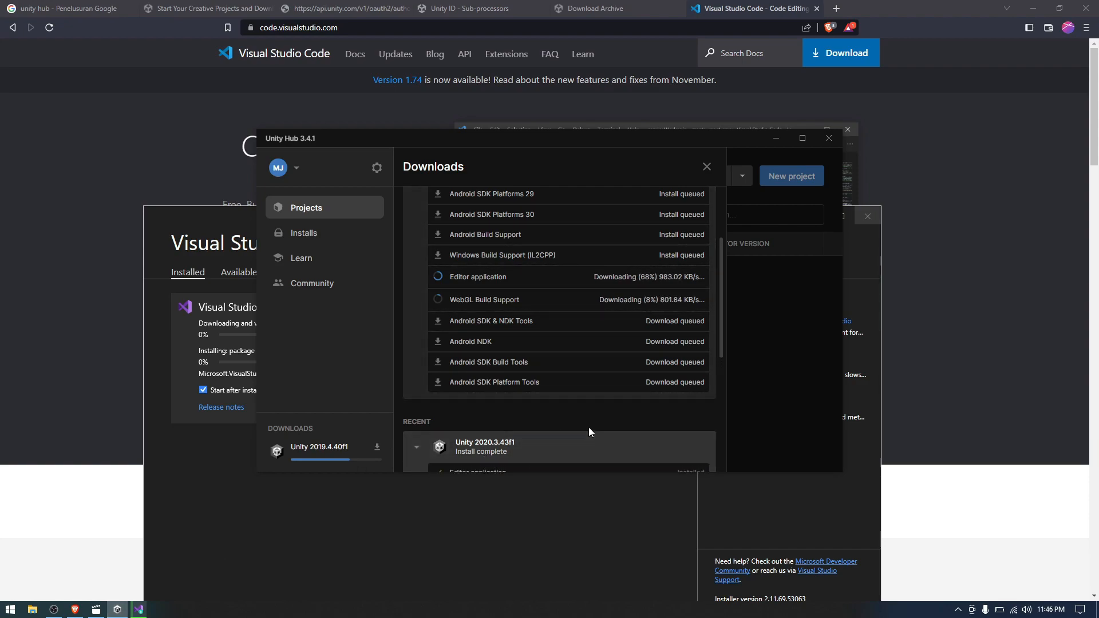
{"action": "scroll", "coordinate": [589, 428], "scroll_direction": "down", "scroll_amount": 5}
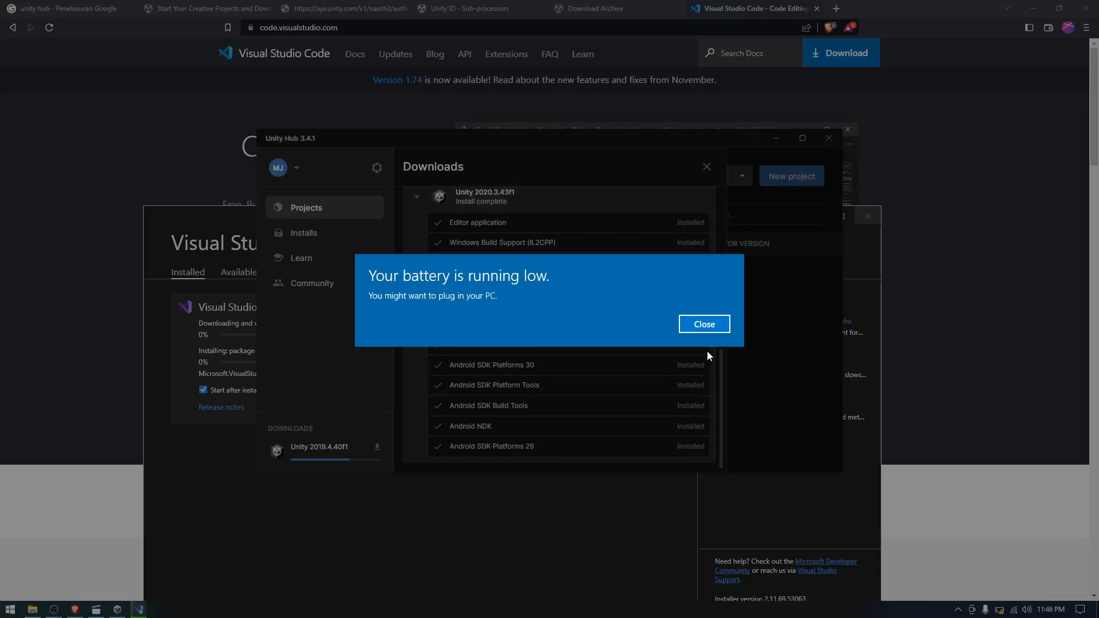
{"action": "left_click", "coordinate": [705, 324]}
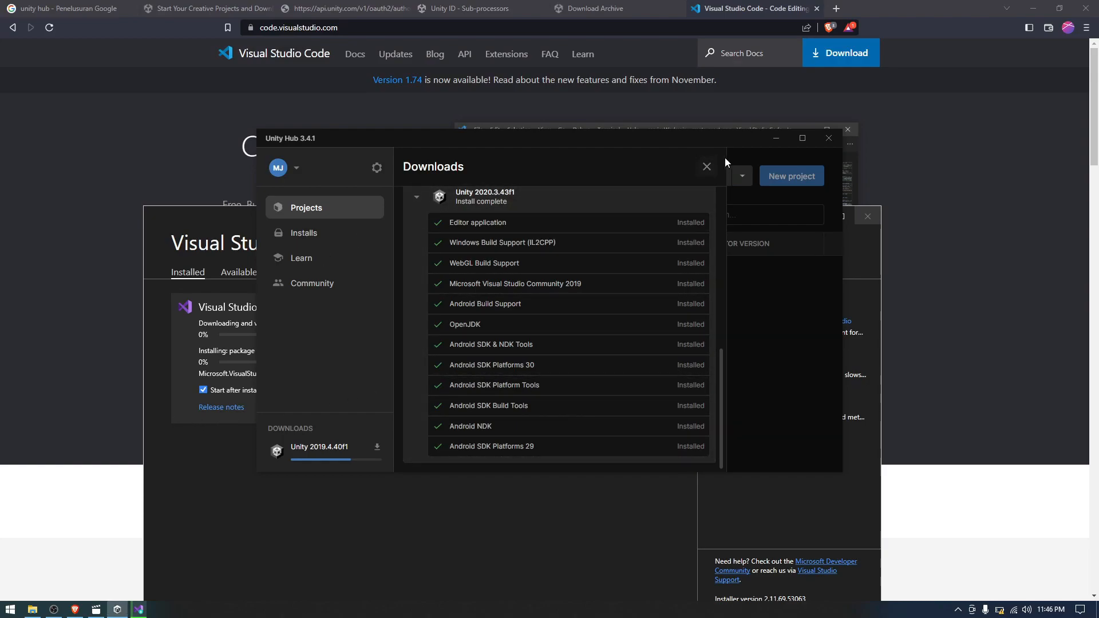
{"action": "scroll", "coordinate": [652, 312], "scroll_direction": "up", "scroll_amount": 6}
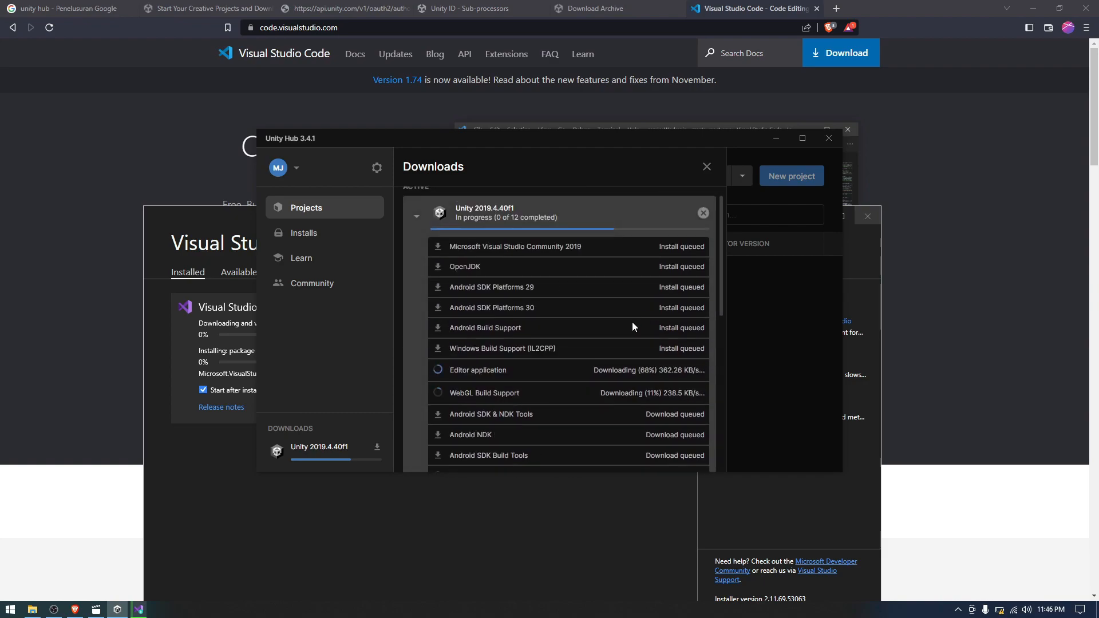
{"action": "scroll", "coordinate": [629, 324], "scroll_direction": "down", "scroll_amount": 5}
{"action": "scroll", "coordinate": [632, 306], "scroll_direction": "up", "scroll_amount": 5}
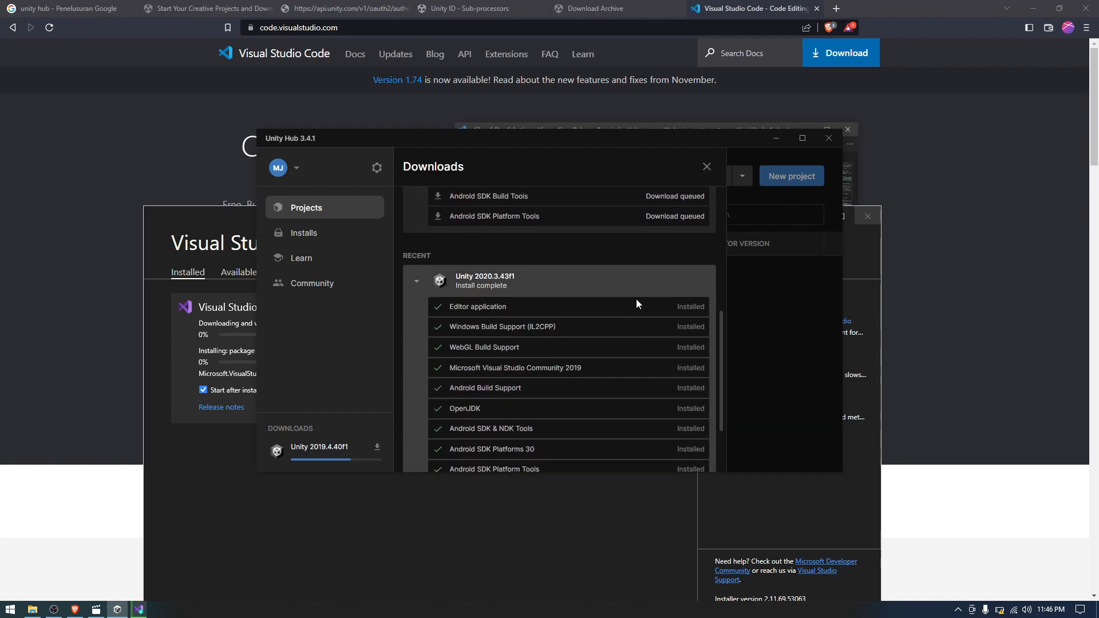
{"action": "left_click", "coordinate": [705, 166]}
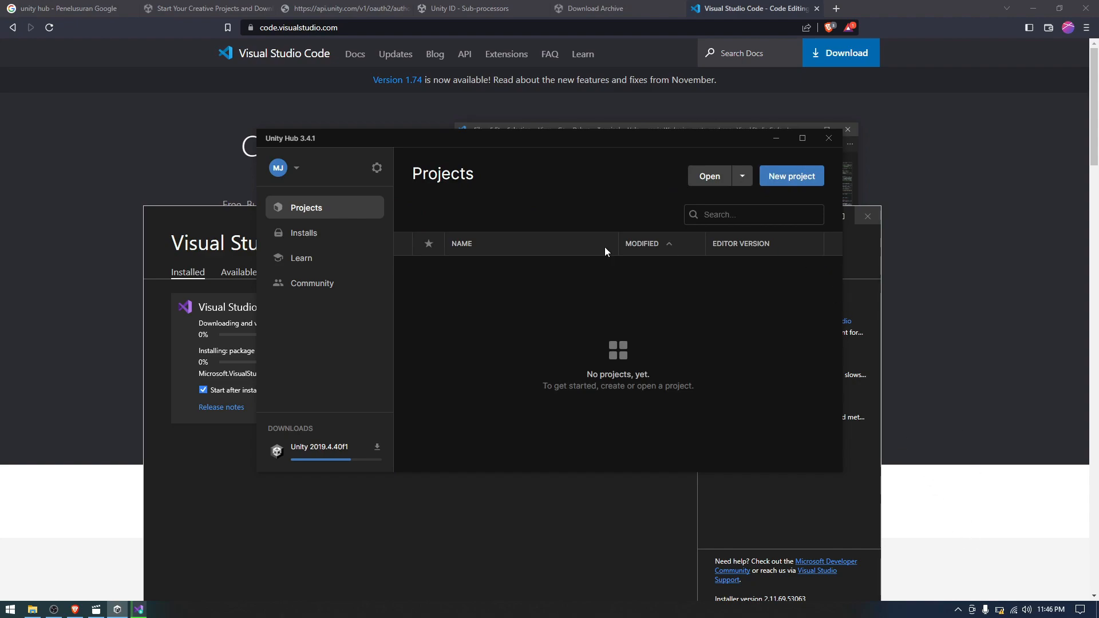
Start a new project in Unity Hub and view the editor versions available for it
{"action": "left_click", "coordinate": [224, 226]}
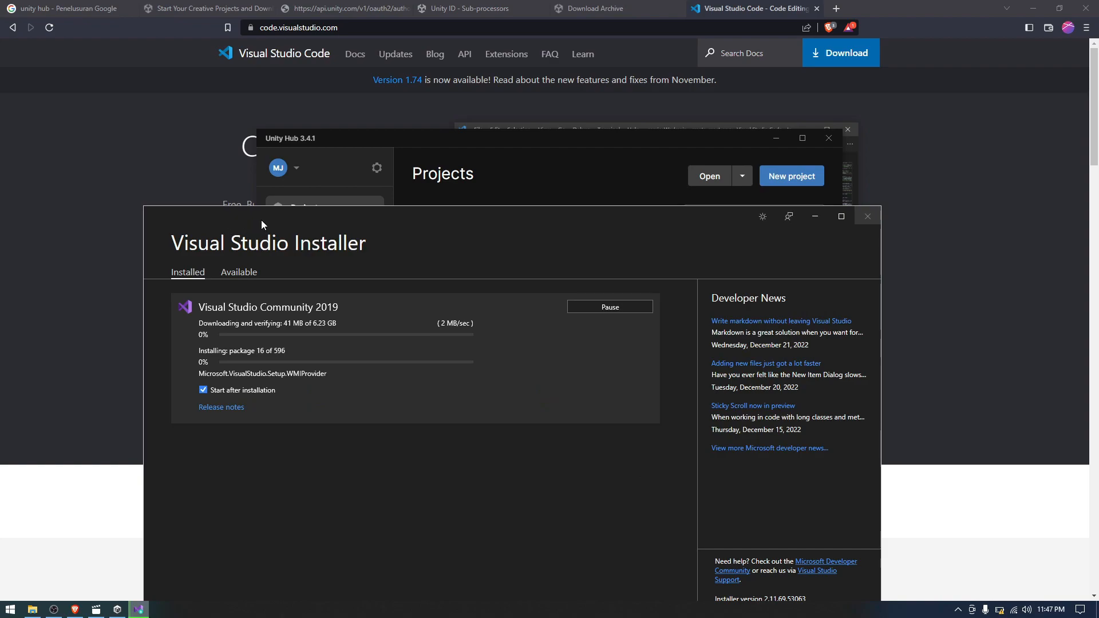
{"action": "left_click", "coordinate": [481, 143]}
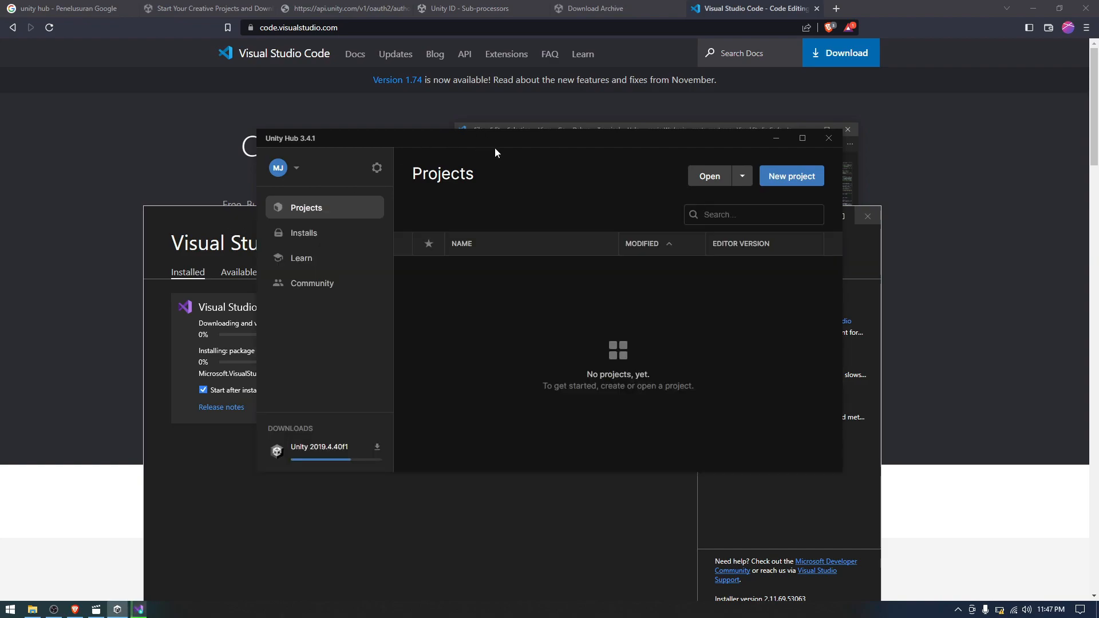
{"action": "left_click", "coordinate": [801, 182]}
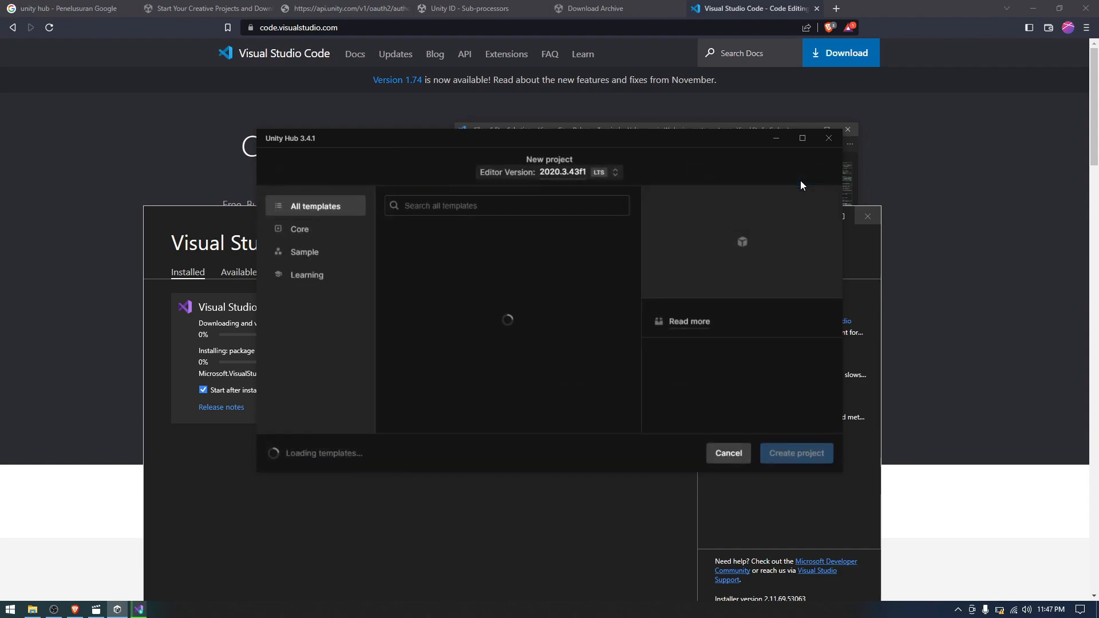
{"action": "left_click", "coordinate": [560, 173]}
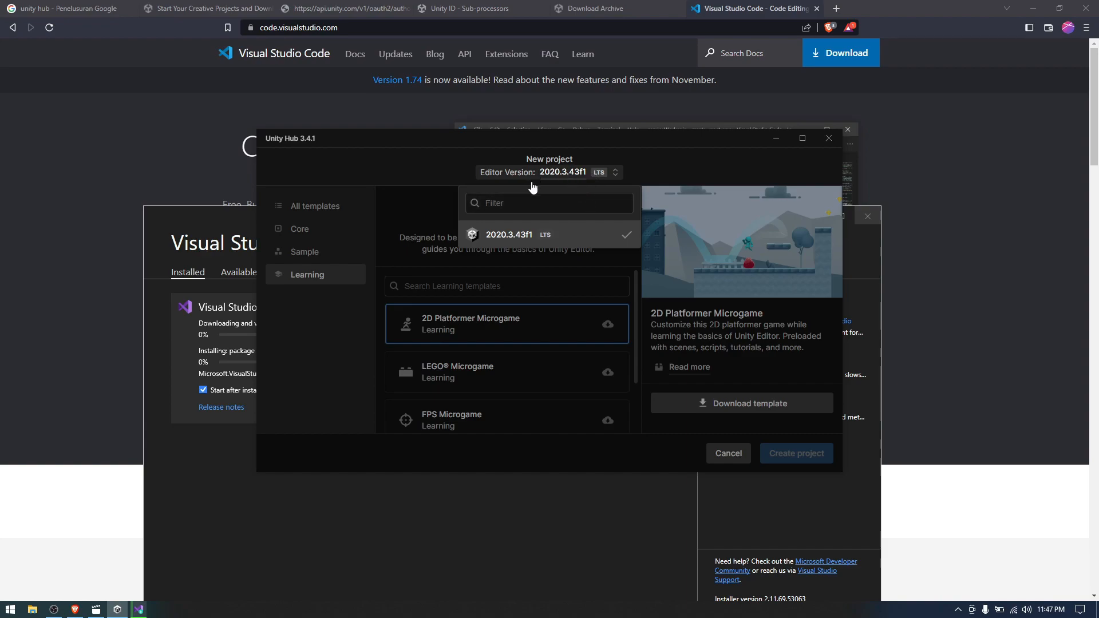
{"action": "left_click", "coordinate": [653, 153]}
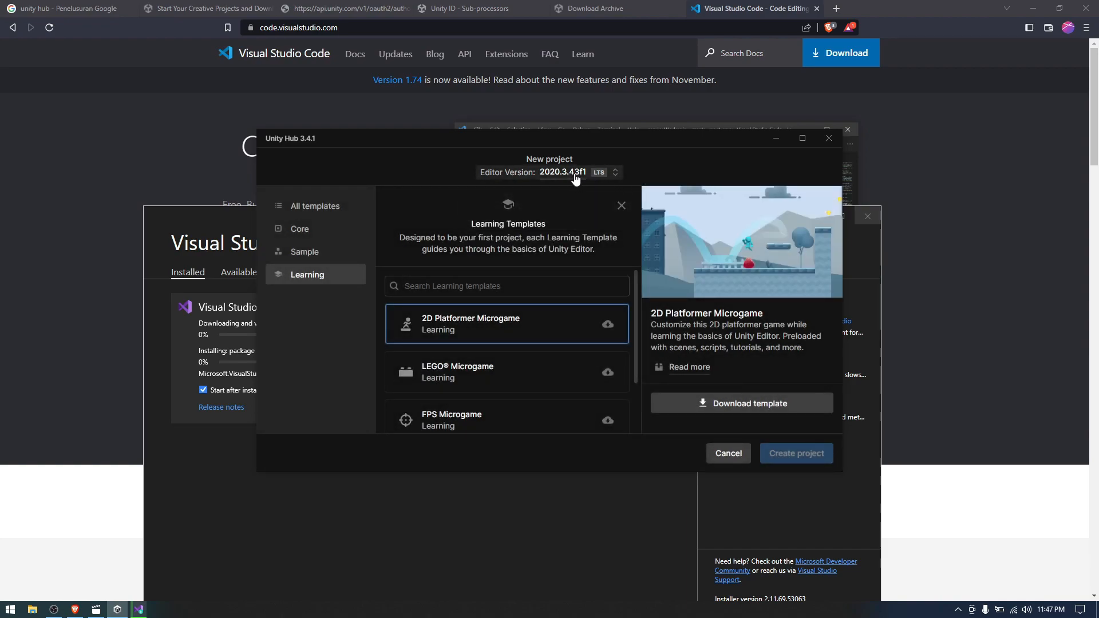
Examine the Learning templates and the full template list for the new project
{"action": "scroll", "coordinate": [537, 341], "scroll_direction": "down", "scroll_amount": 2}
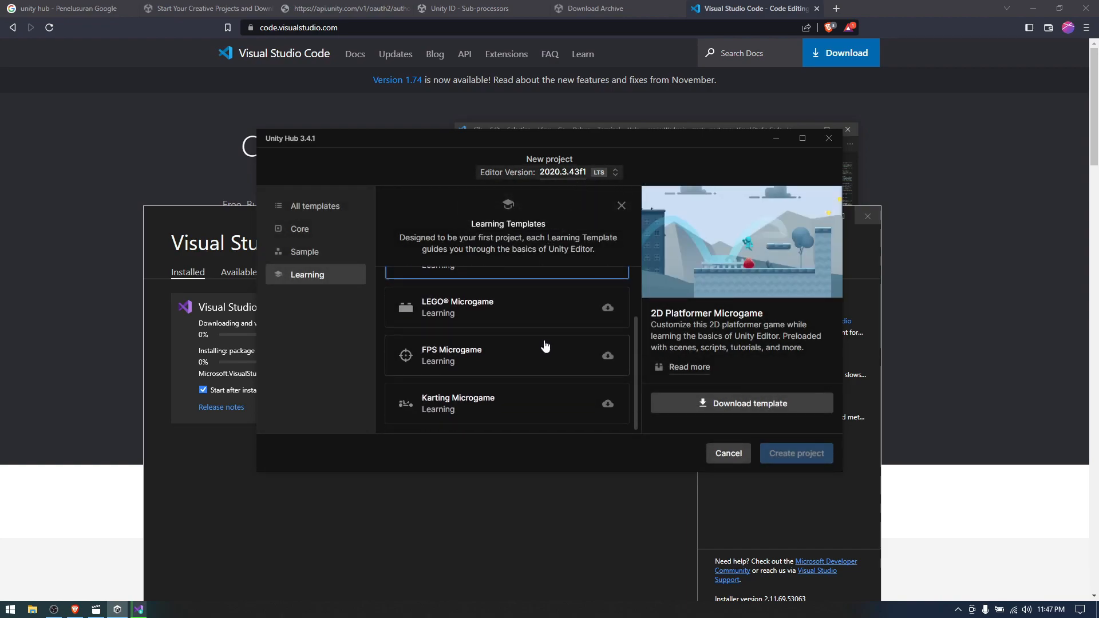
{"action": "scroll", "coordinate": [545, 346], "scroll_direction": "up", "scroll_amount": 2}
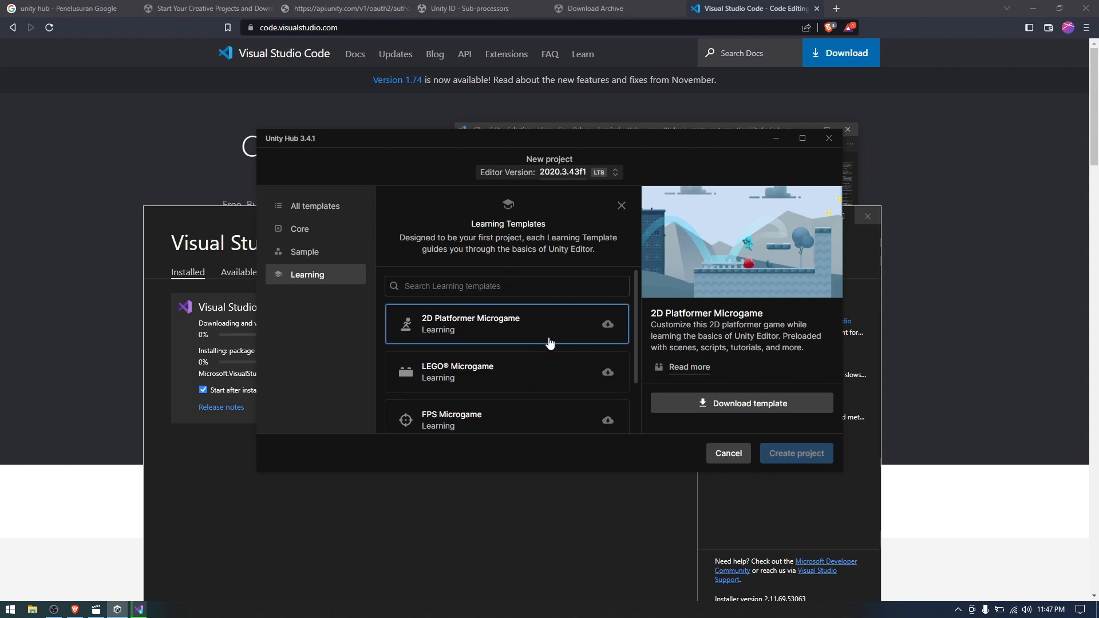
{"action": "left_click", "coordinate": [325, 204]}
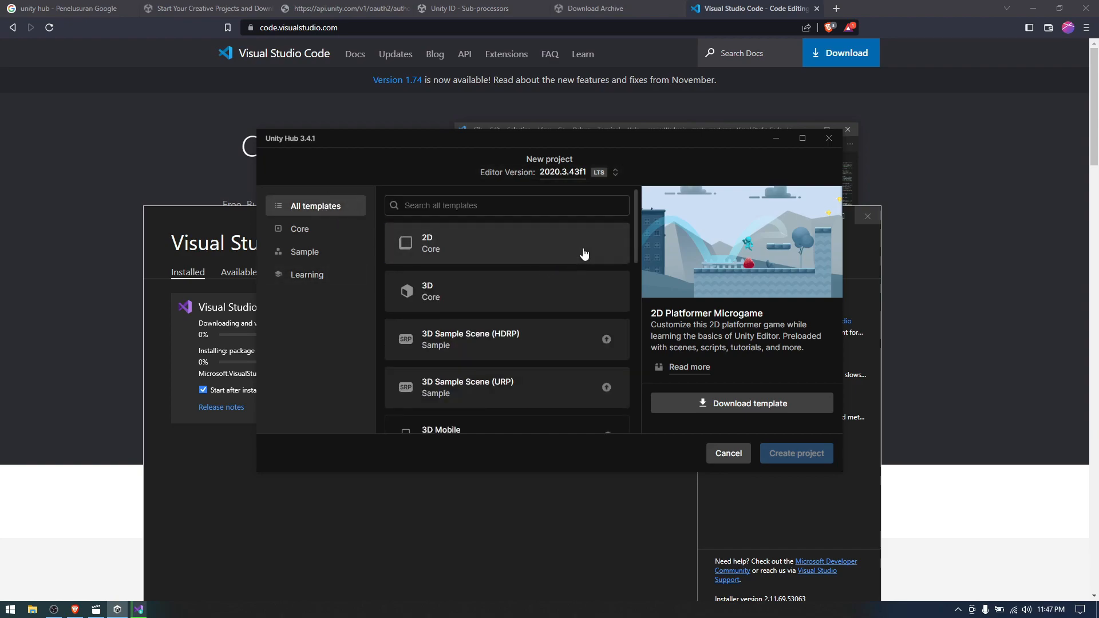
{"action": "left_click", "coordinate": [312, 275]}
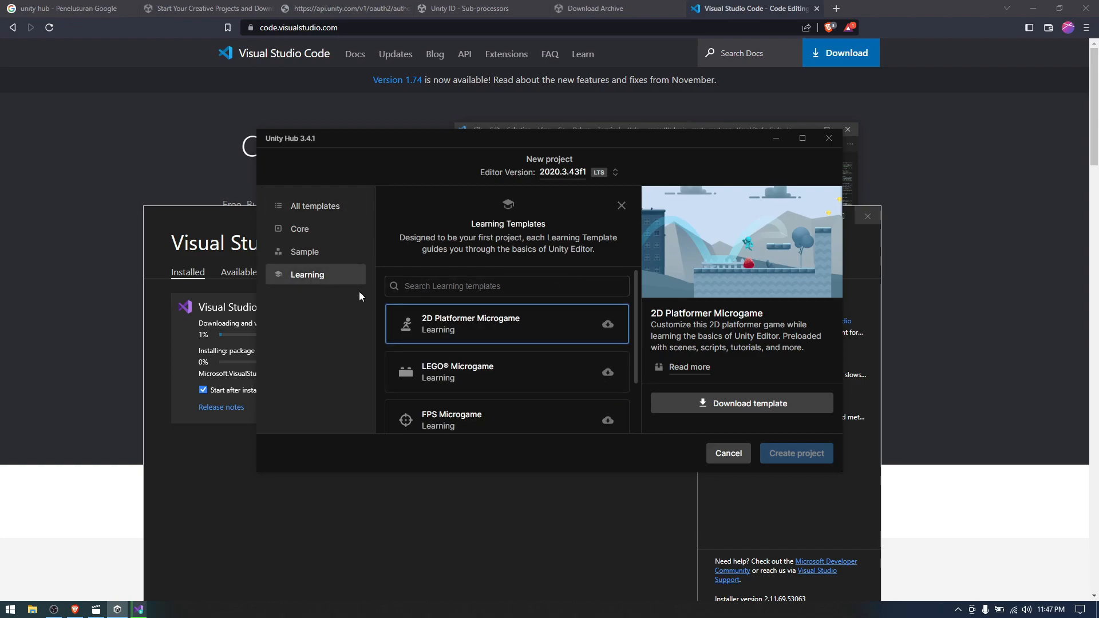
{"action": "scroll", "coordinate": [478, 352], "scroll_direction": "down", "scroll_amount": 2}
{"action": "scroll", "coordinate": [516, 318], "scroll_direction": "up", "scroll_amount": 1}
{"action": "scroll", "coordinate": [517, 320], "scroll_direction": "up", "scroll_amount": 1}
Select the 3D Core template from all templates and name the project Latihan 1
{"action": "left_click", "coordinate": [313, 206]}
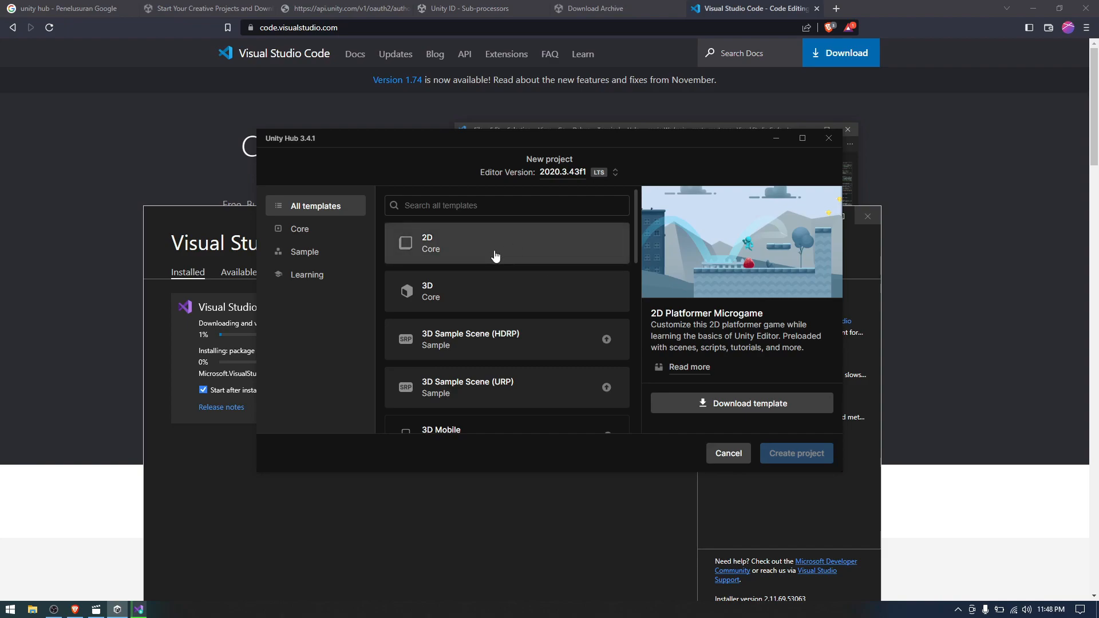
{"action": "left_click", "coordinate": [492, 302]}
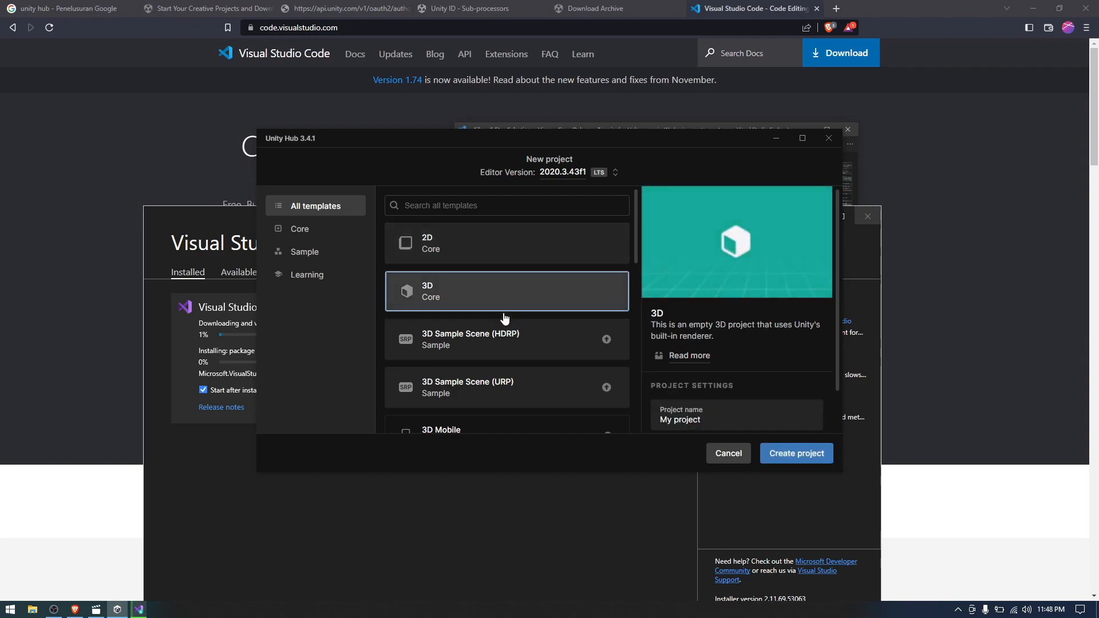
{"action": "scroll", "coordinate": [725, 332], "scroll_direction": "down", "scroll_amount": 1}
{"action": "left_click", "coordinate": [728, 380]}
{"action": "left_click_drag", "start_coordinate": [728, 380], "coordinate": [651, 391]}
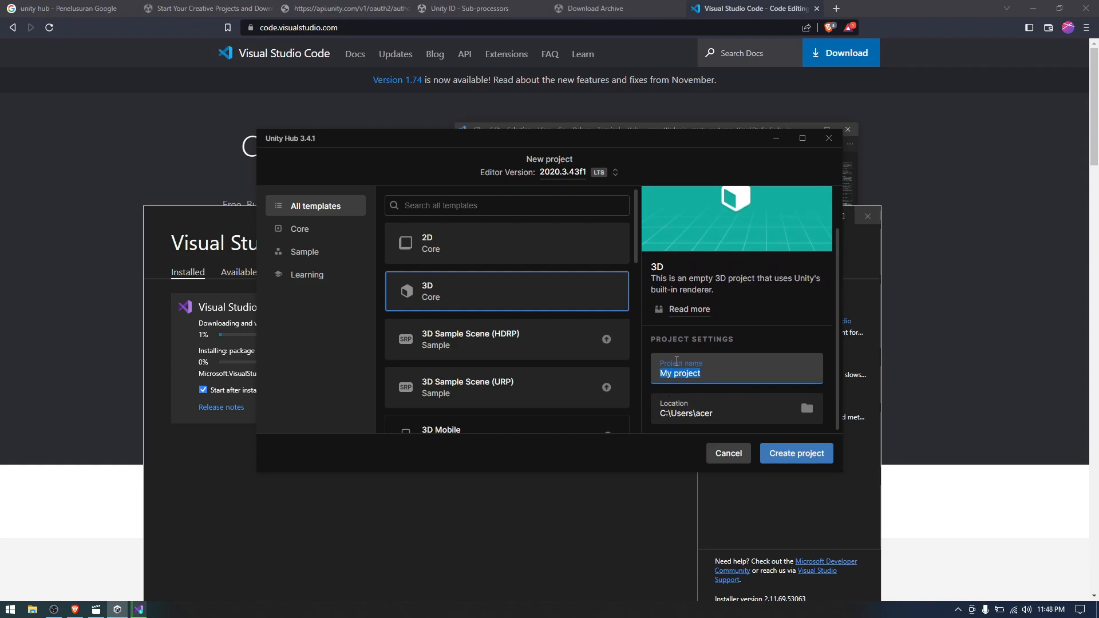
{"action": "type", "text": "Latihan 1"}
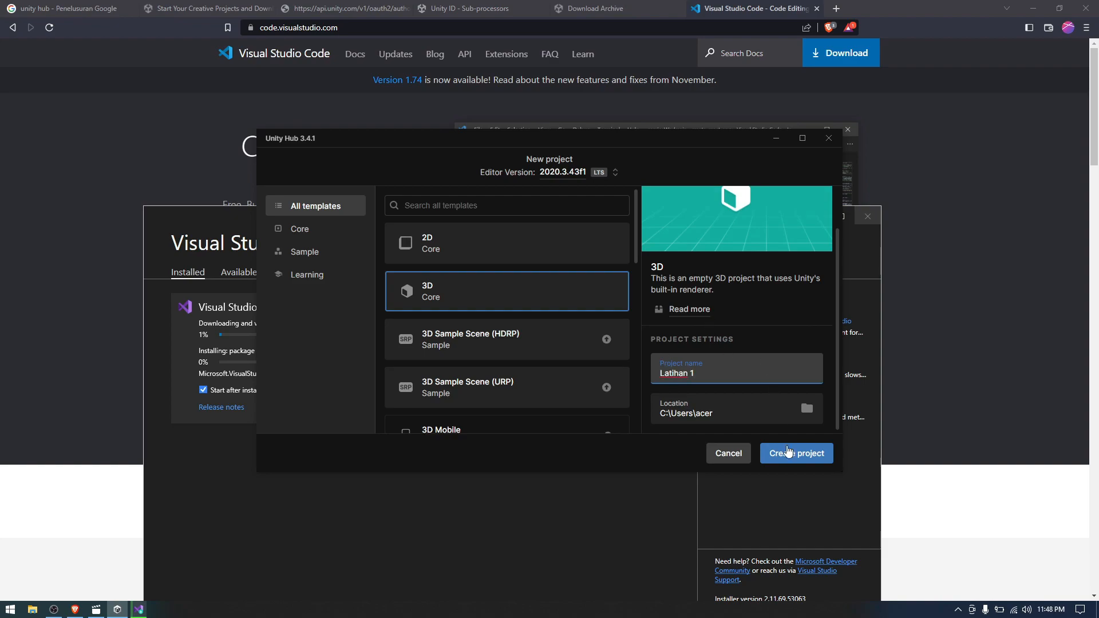
Set the project location to a new folder named File Projek Unity on the D: drive
{"action": "left_click", "coordinate": [806, 411]}
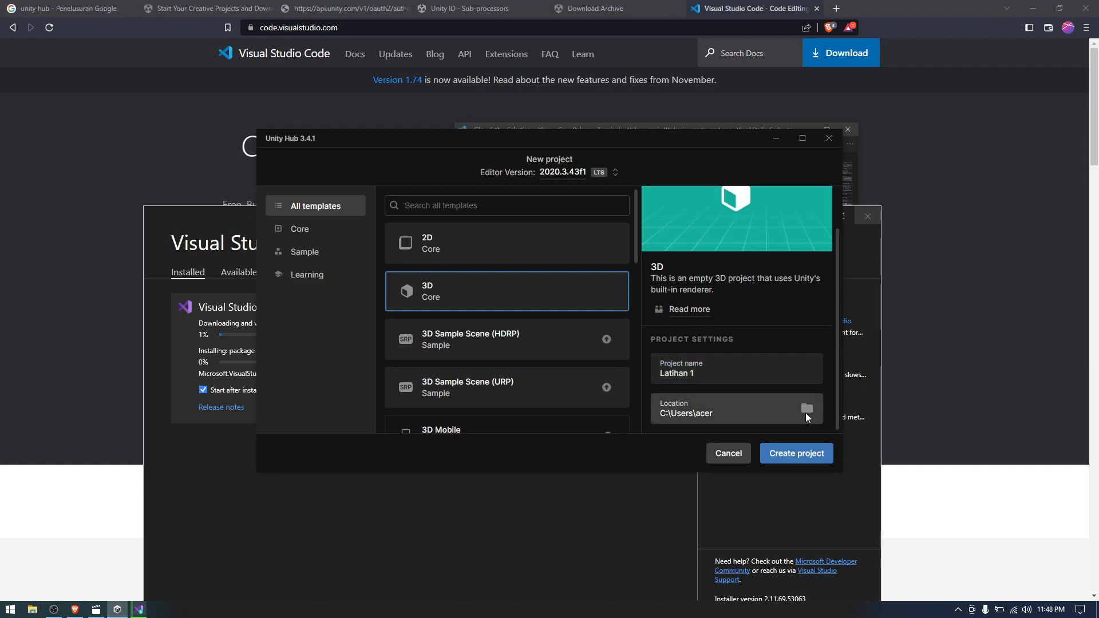
{"action": "left_click", "coordinate": [312, 333]}
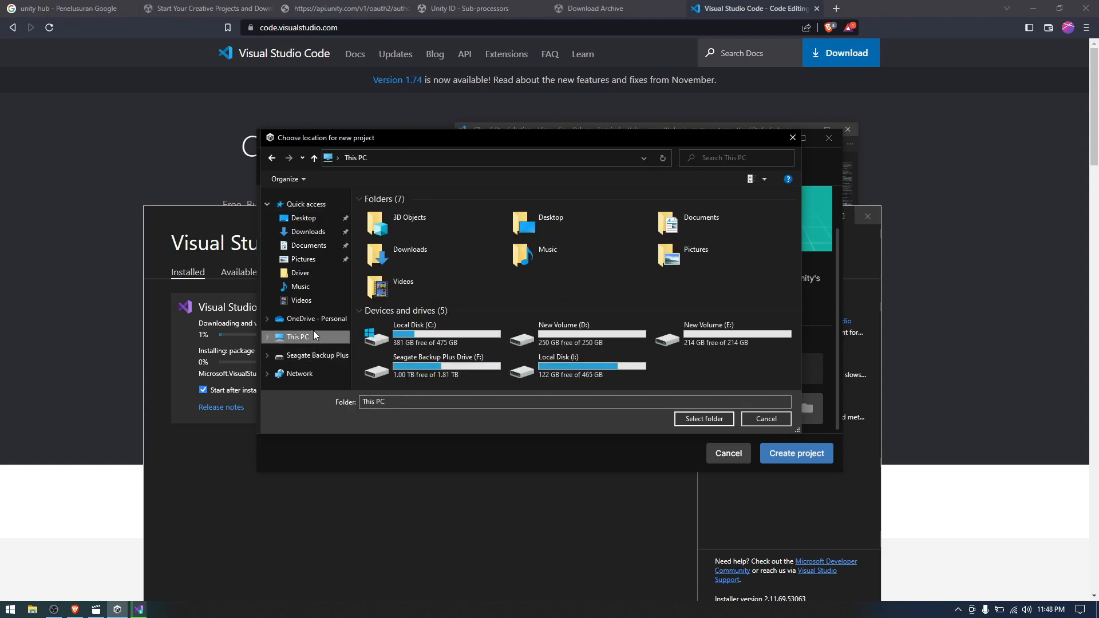
{"action": "double_click", "coordinate": [592, 338]}
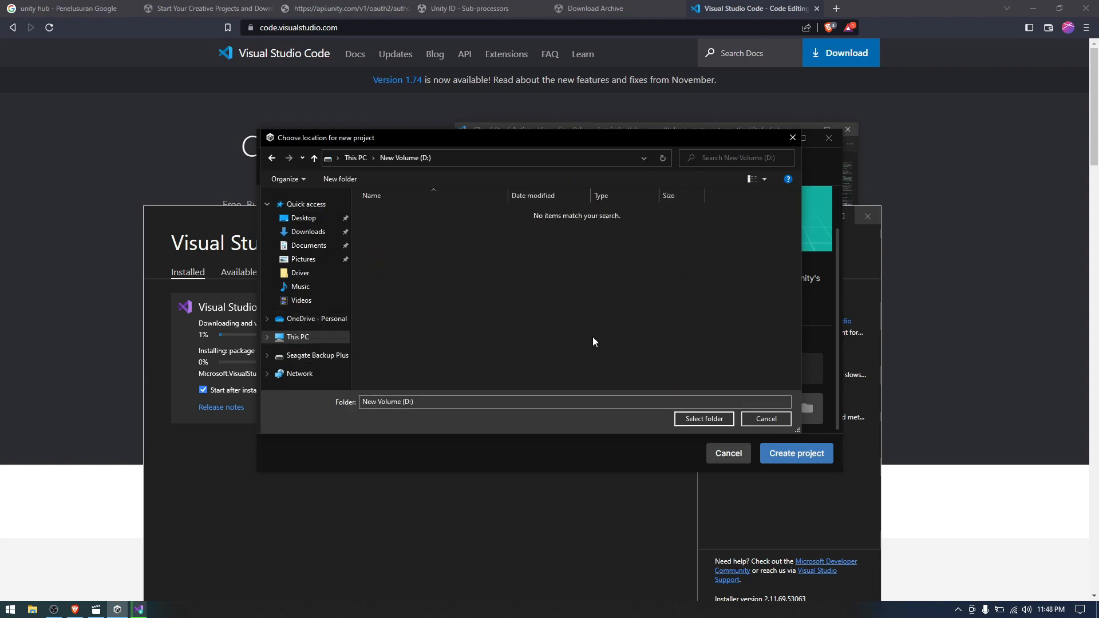
{"action": "left_click", "coordinate": [343, 179]}
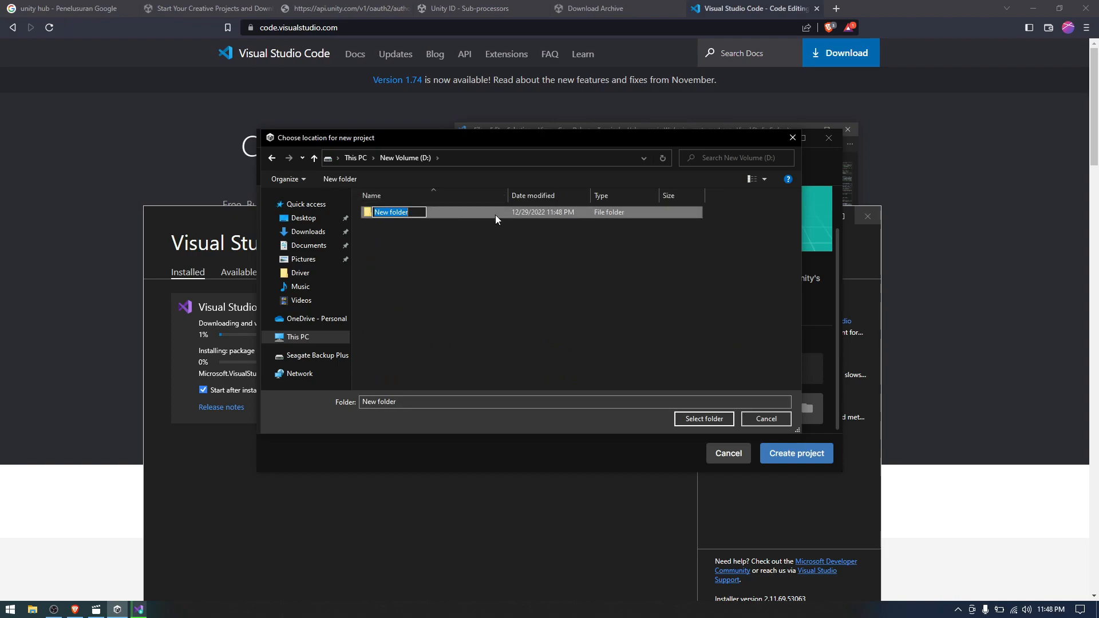
{"action": "type", "text": "File Projek Unity"}
{"action": "key", "text": "Return"}
{"action": "key", "text": "Return"}
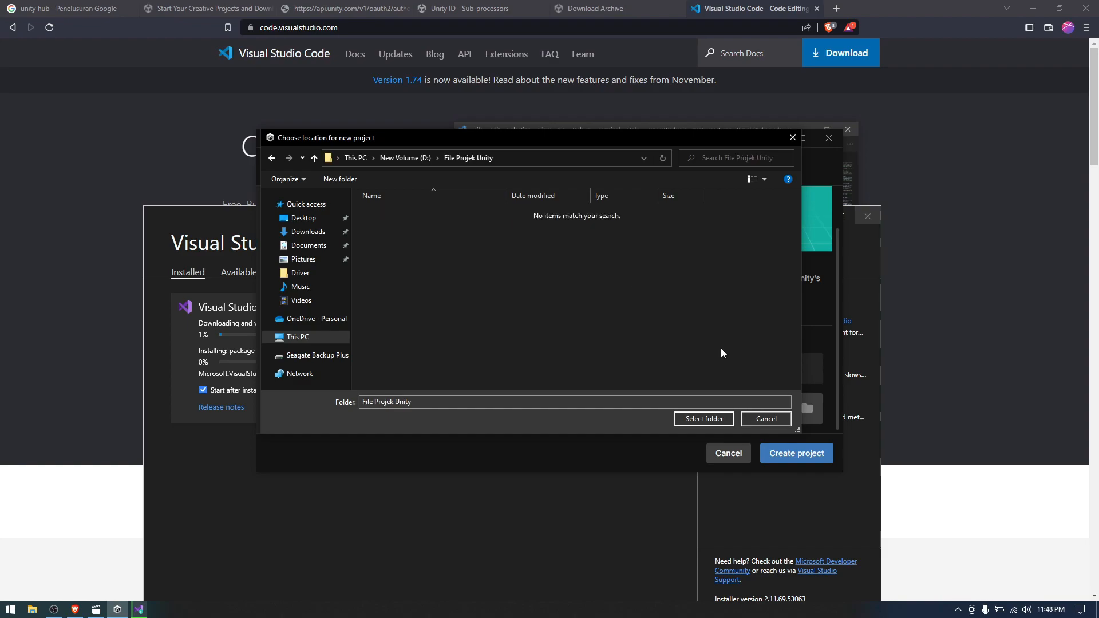
{"action": "left_click", "coordinate": [702, 423]}
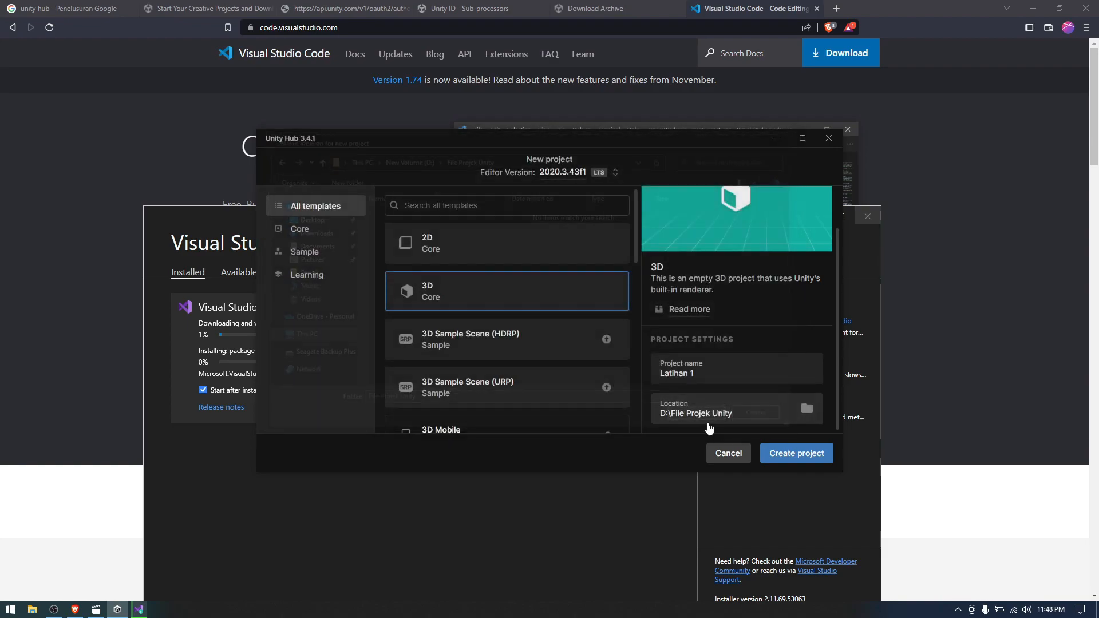
Create the Latihan 1 project and allow Unity Editor through the Windows Defender Firewall on private networks
{"action": "left_click", "coordinate": [796, 454]}
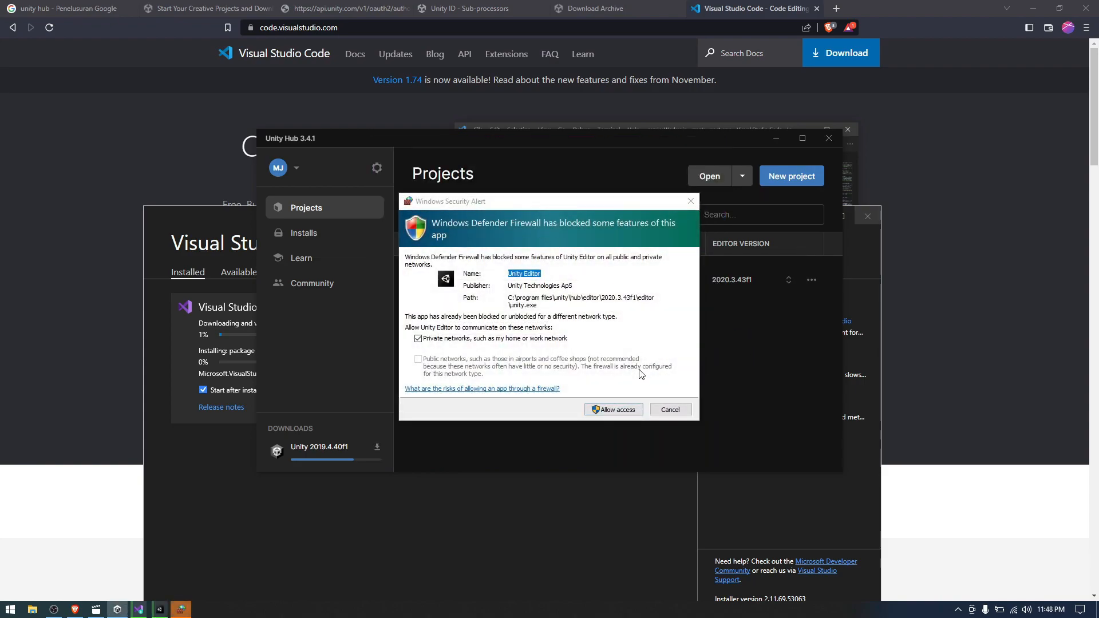
{"action": "left_click", "coordinate": [614, 410]}
{"action": "left_click", "coordinate": [614, 410]}
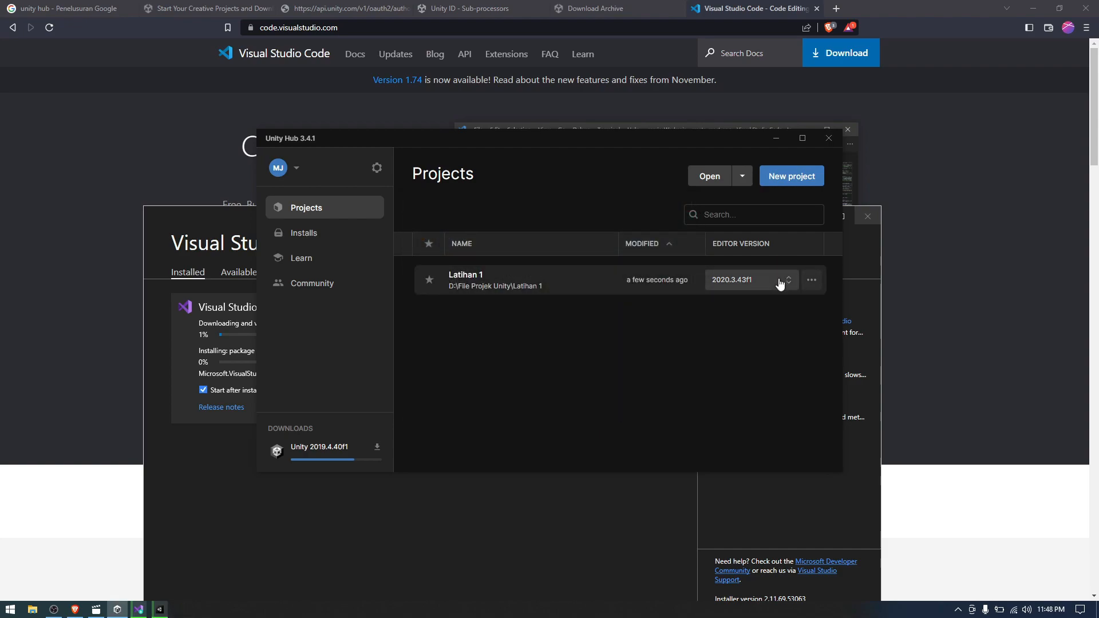
Examine the editor version choices and the additional project options for Latihan 1, closing each without changes
{"action": "left_click", "coordinate": [779, 280]}
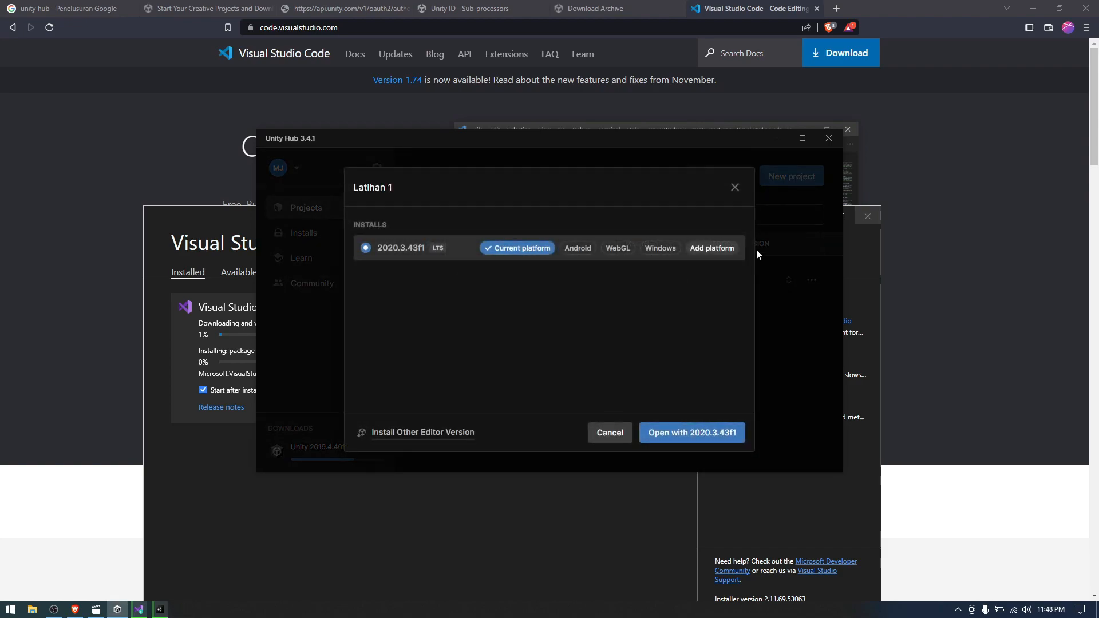
{"action": "left_click", "coordinate": [735, 189]}
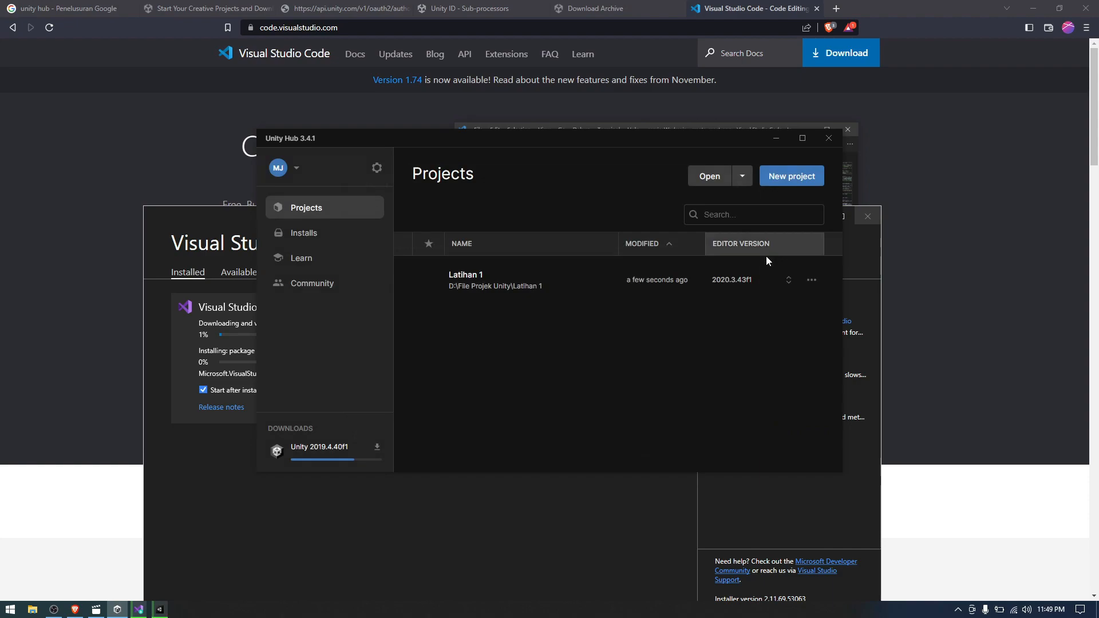
{"action": "left_click", "coordinate": [763, 291]}
{"action": "key", "text": "Escape"}
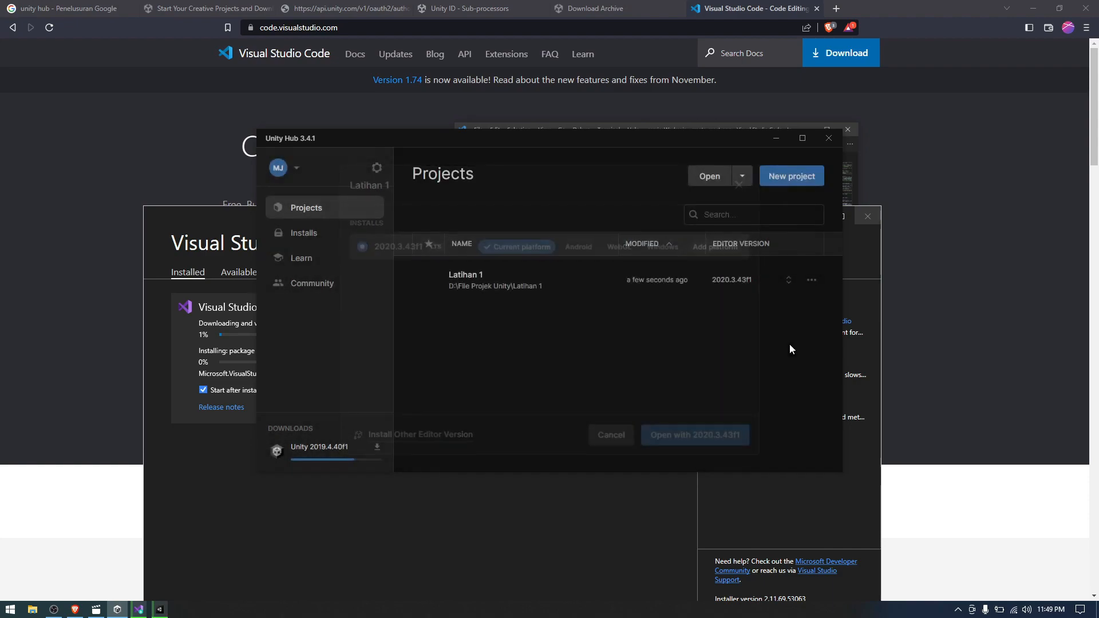
{"action": "left_click", "coordinate": [813, 281]}
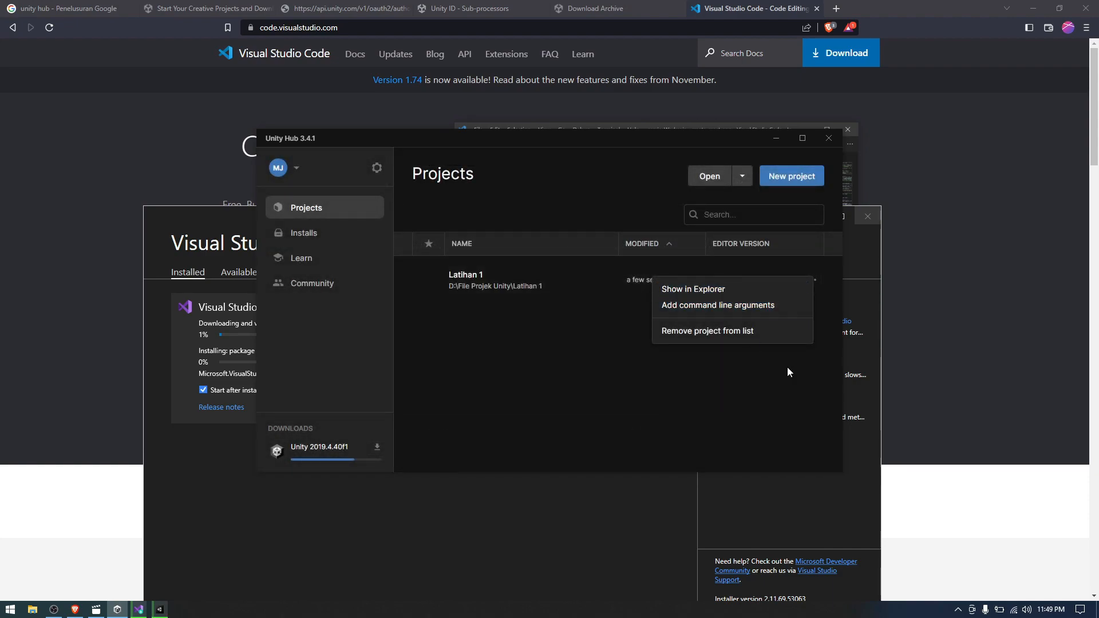
{"action": "left_click", "coordinate": [785, 399]}
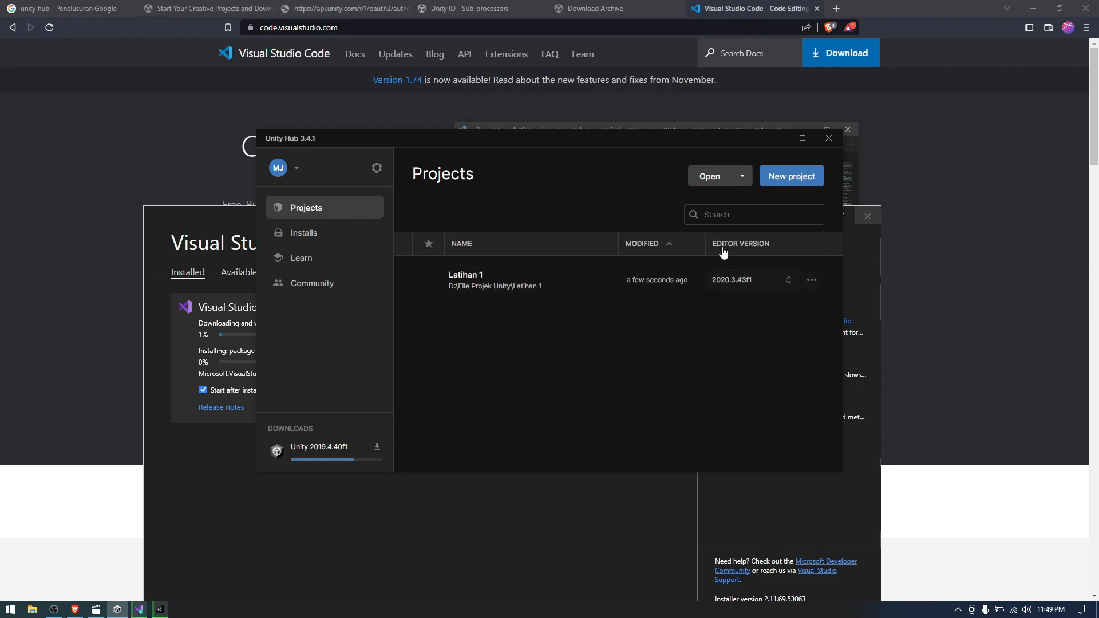